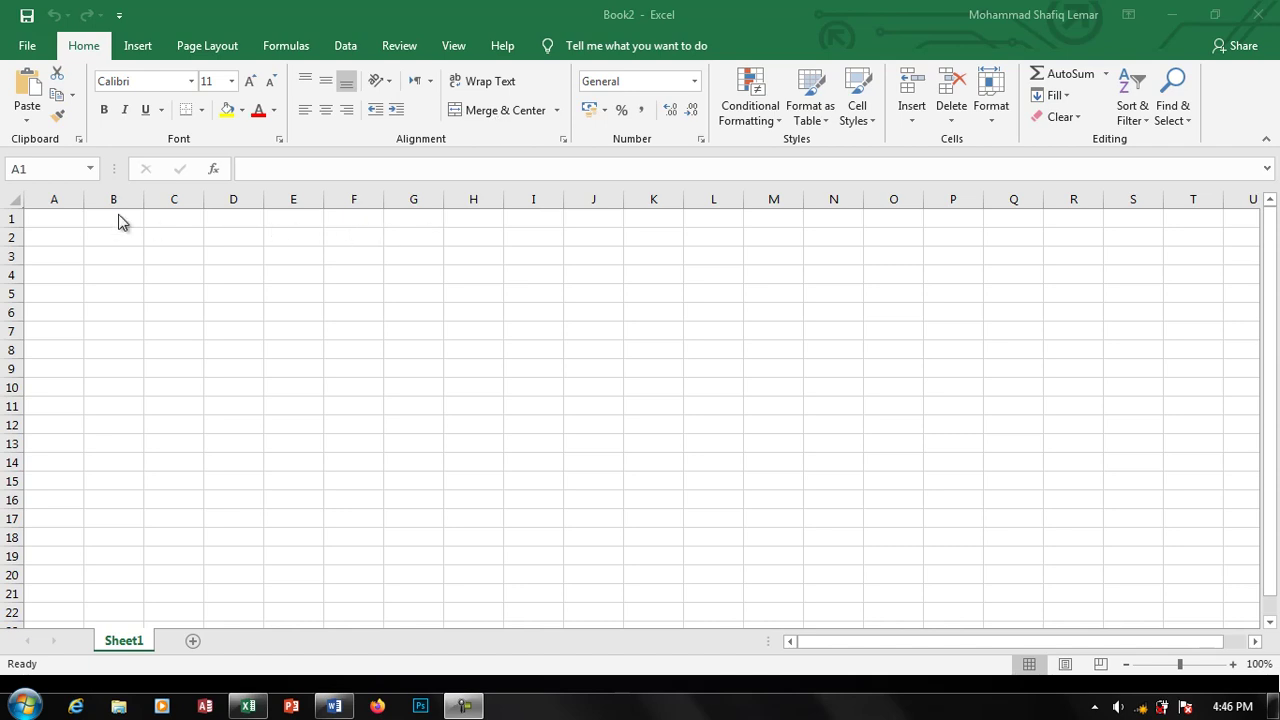
Step: Enter the headers Name, FatherName, Age and Gfather Name in A2:D2
click(55, 238)
drag(57, 220, 220, 215)
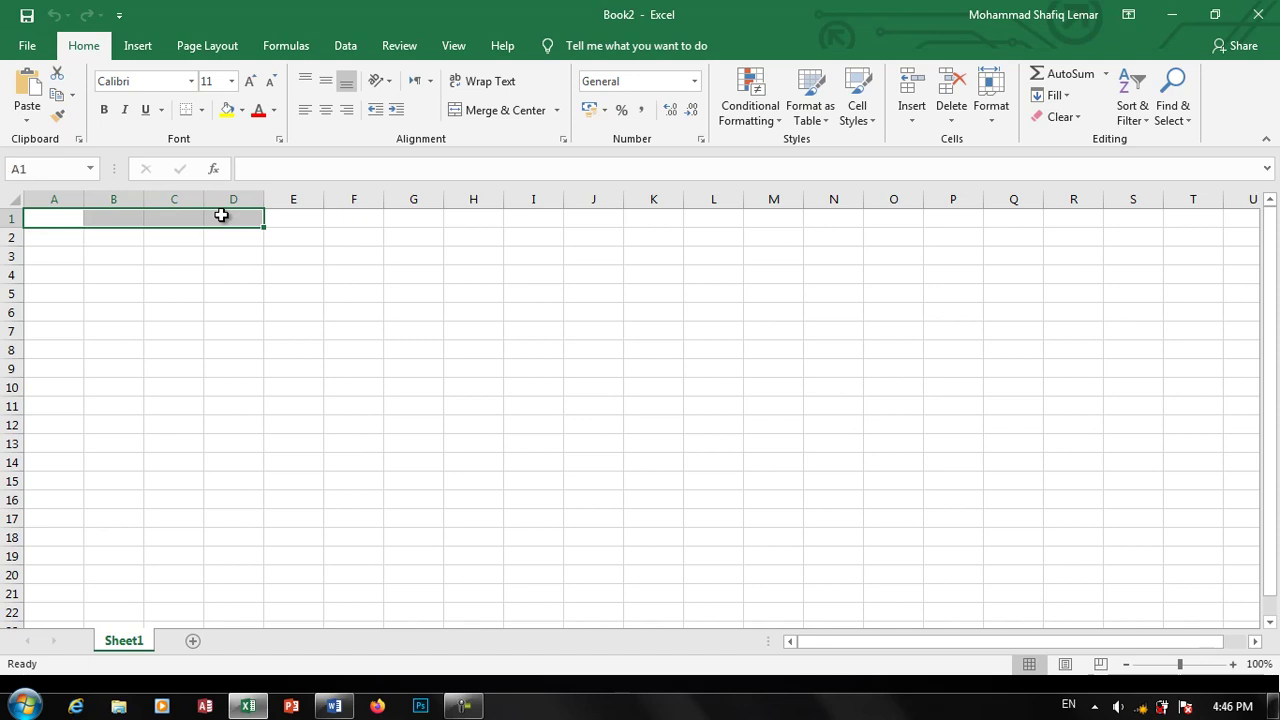
click(71, 237)
text(NAme)
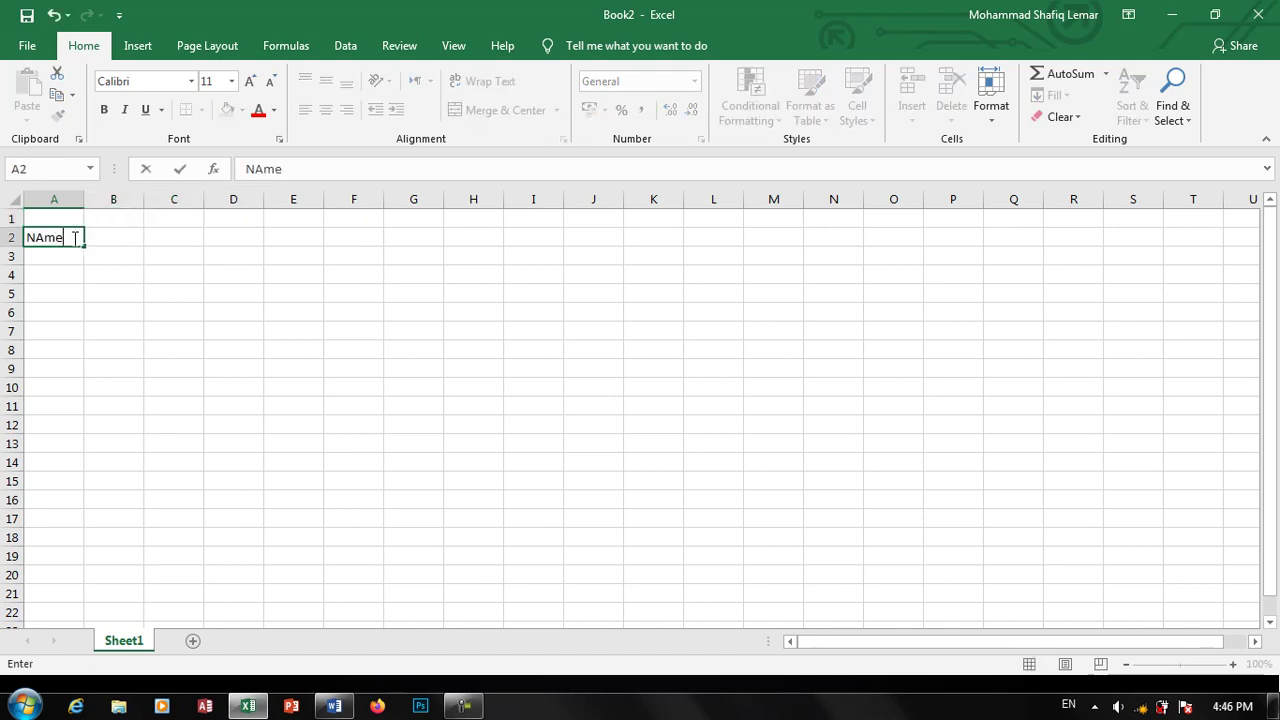
key(Tab)
text(Fa)
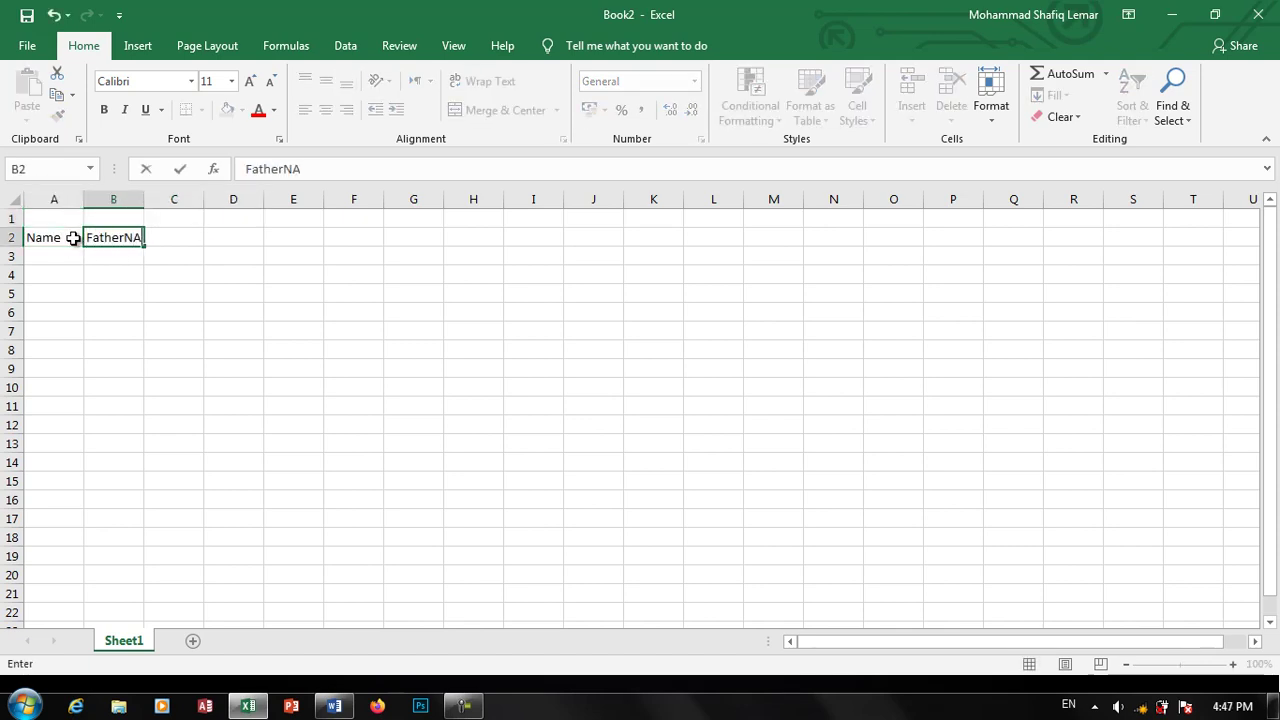
text(me)
key(Tab)
text(Age)
key(Tab)
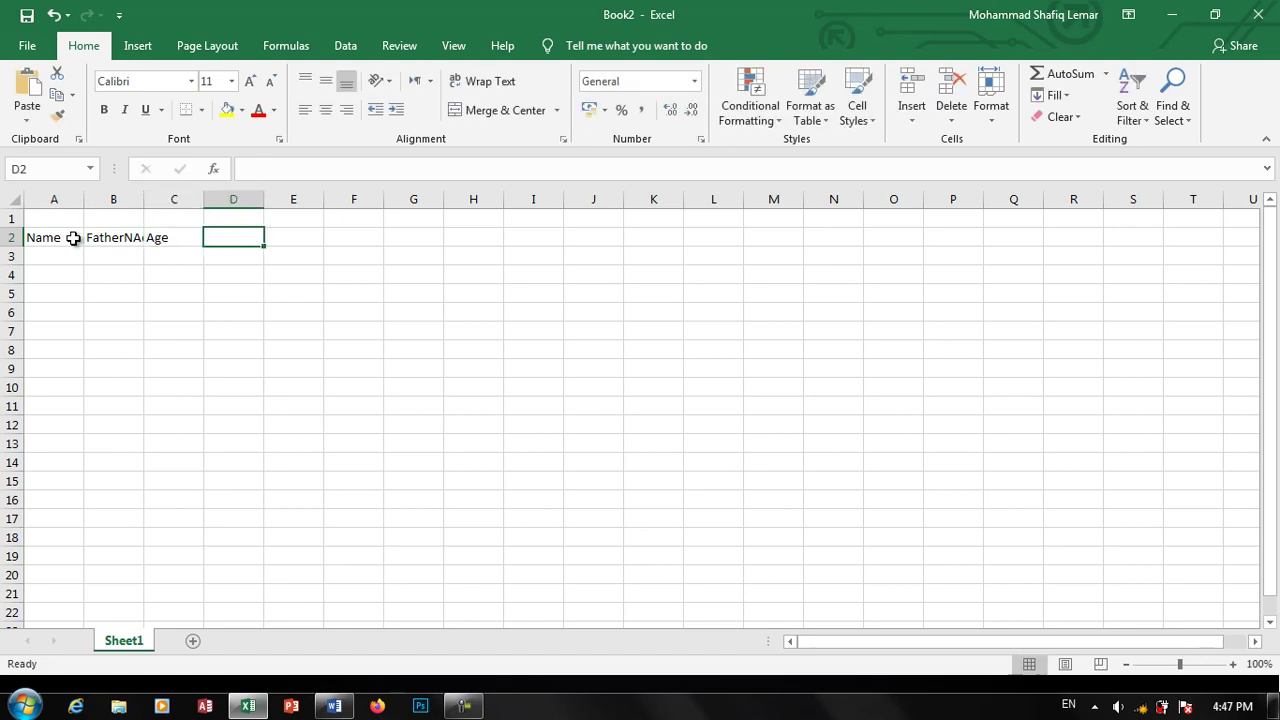
text(GFather)
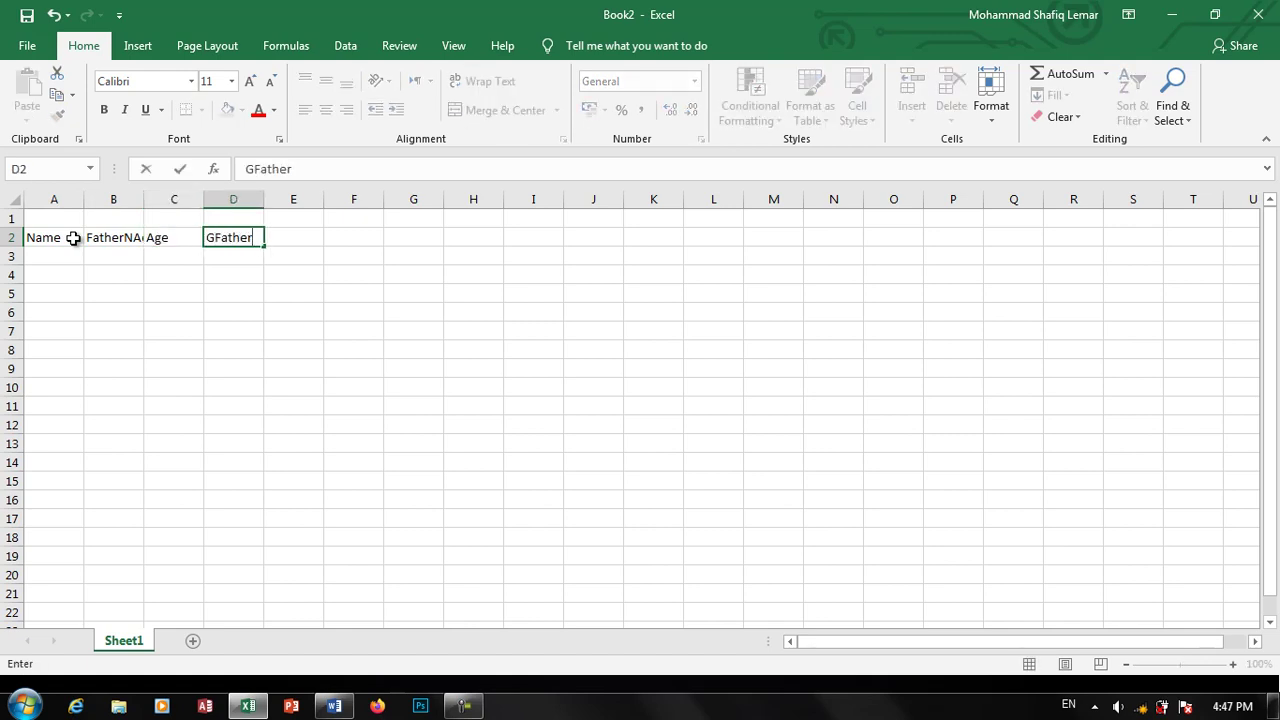
key(BackSpace)
key(BackSpace)
text(r)
text( Name)
key(Return)
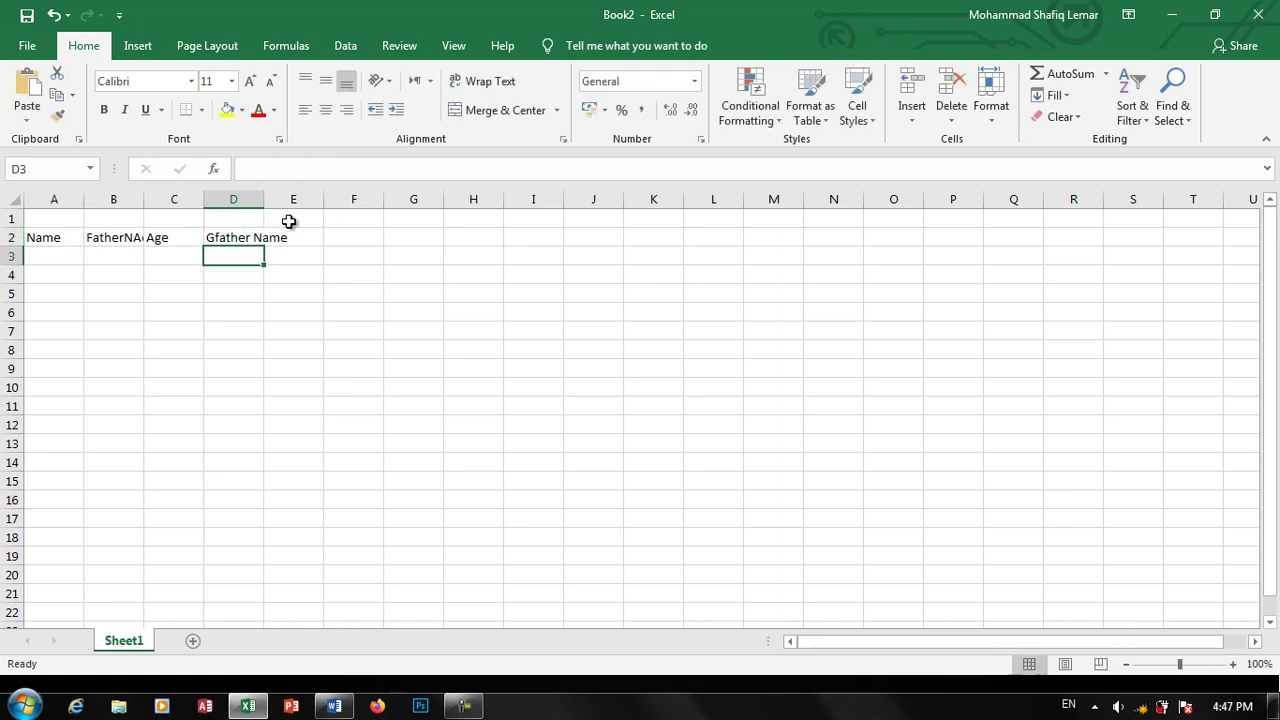
Step: Autofit column D, then merge and centre A1:D1 with the title Personal Info
double_click(264, 199)
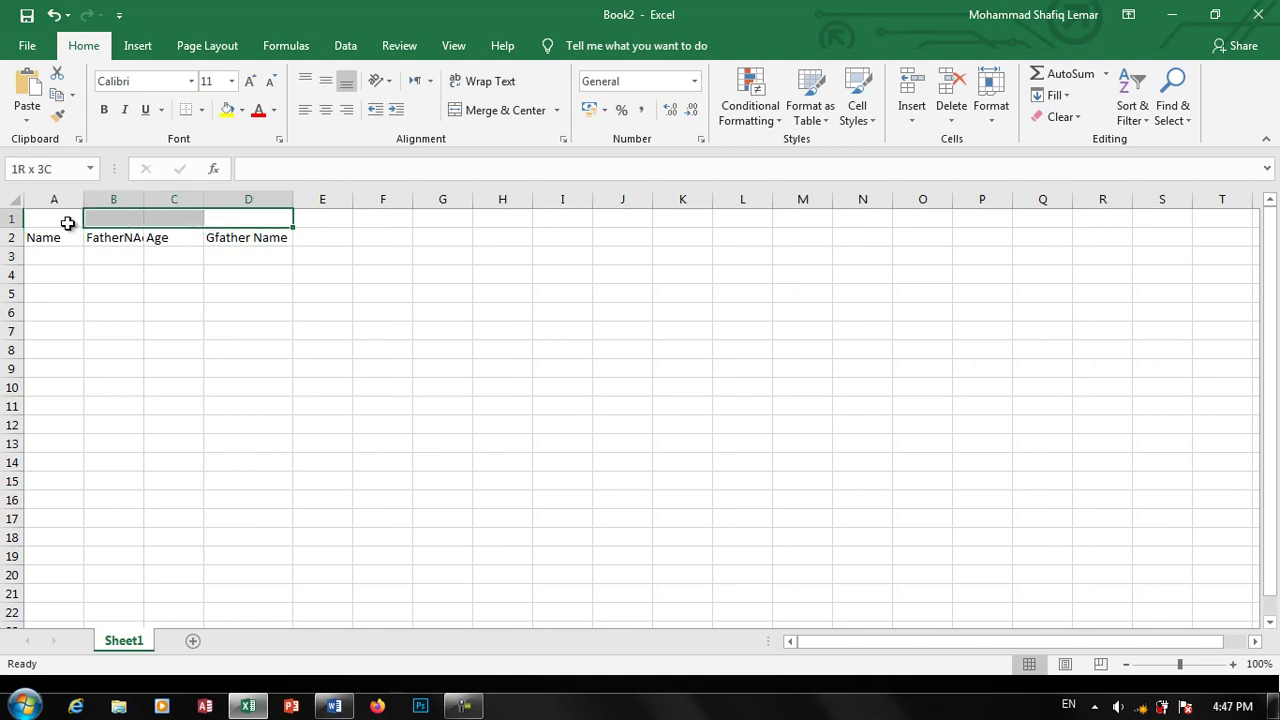
drag(256, 222, 62, 220)
click(217, 219)
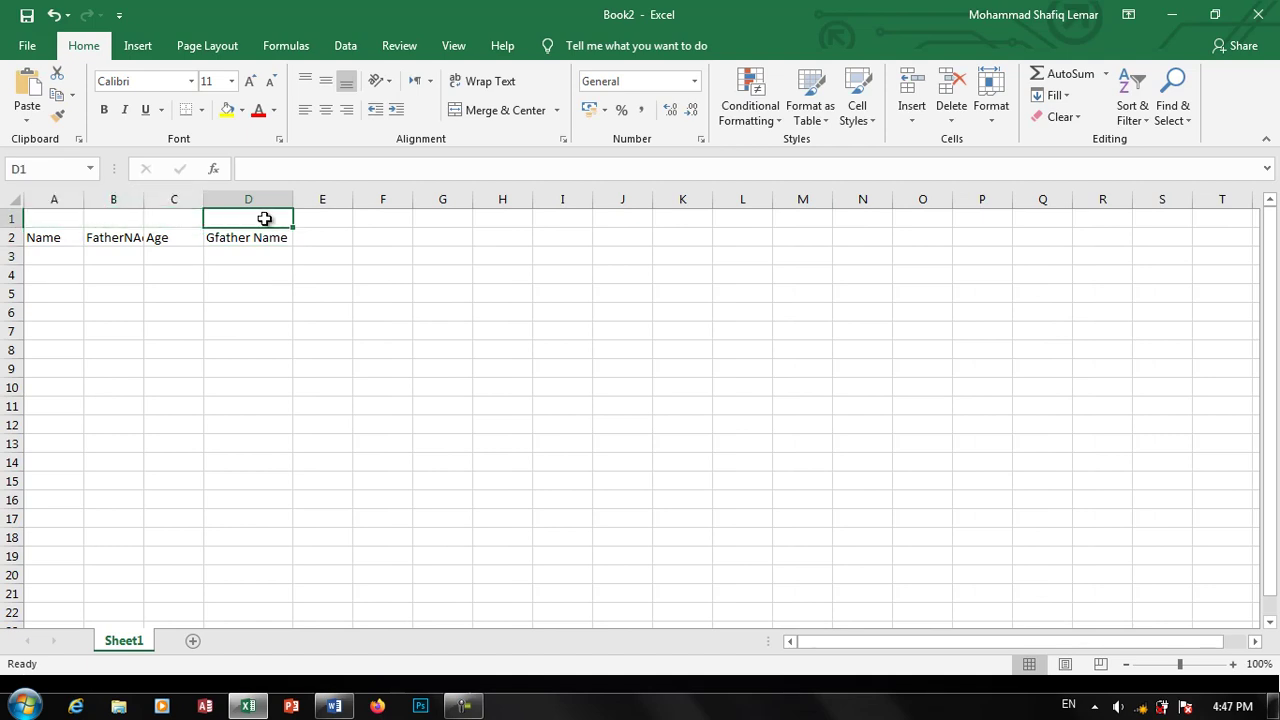
drag(73, 217, 232, 214)
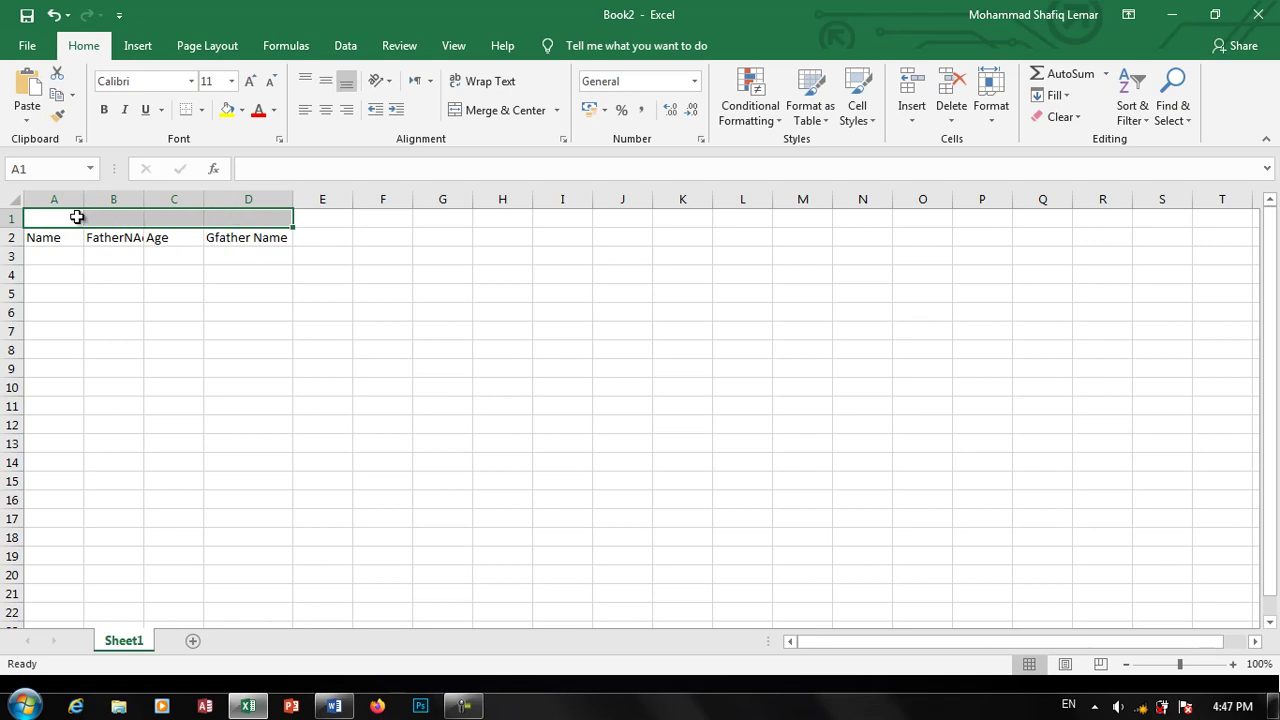
click(517, 112)
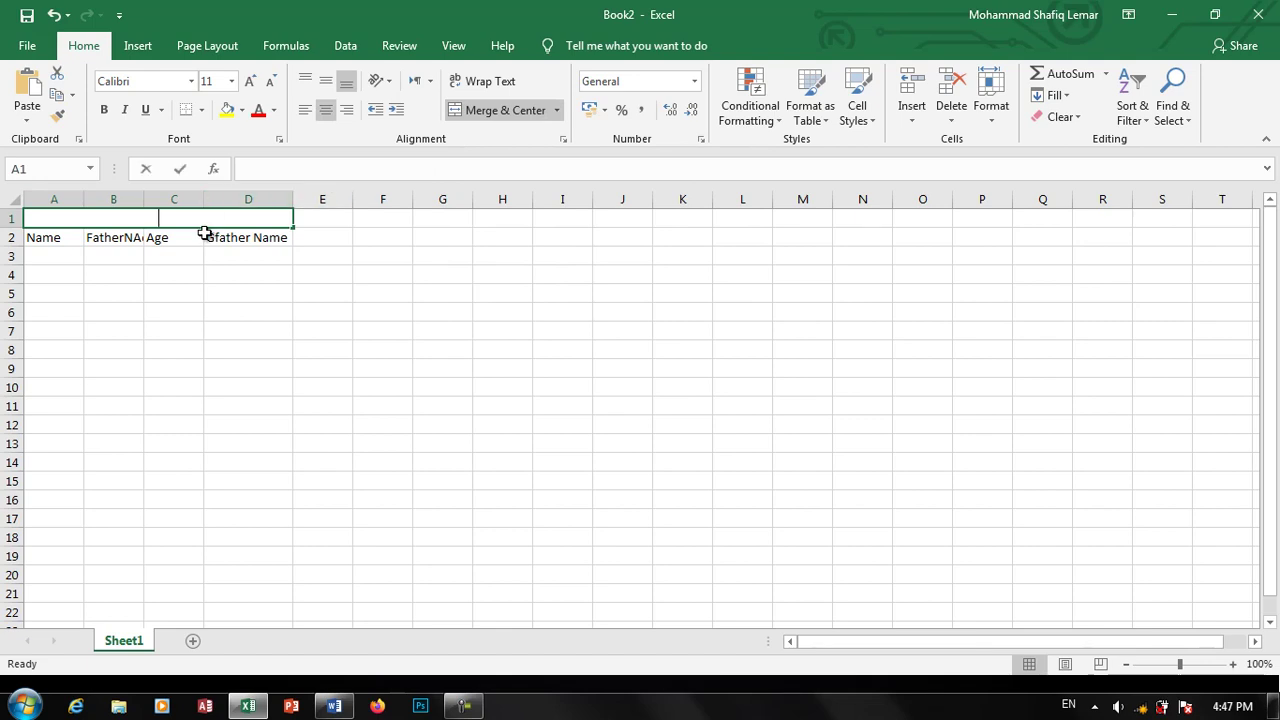
text(Personal)
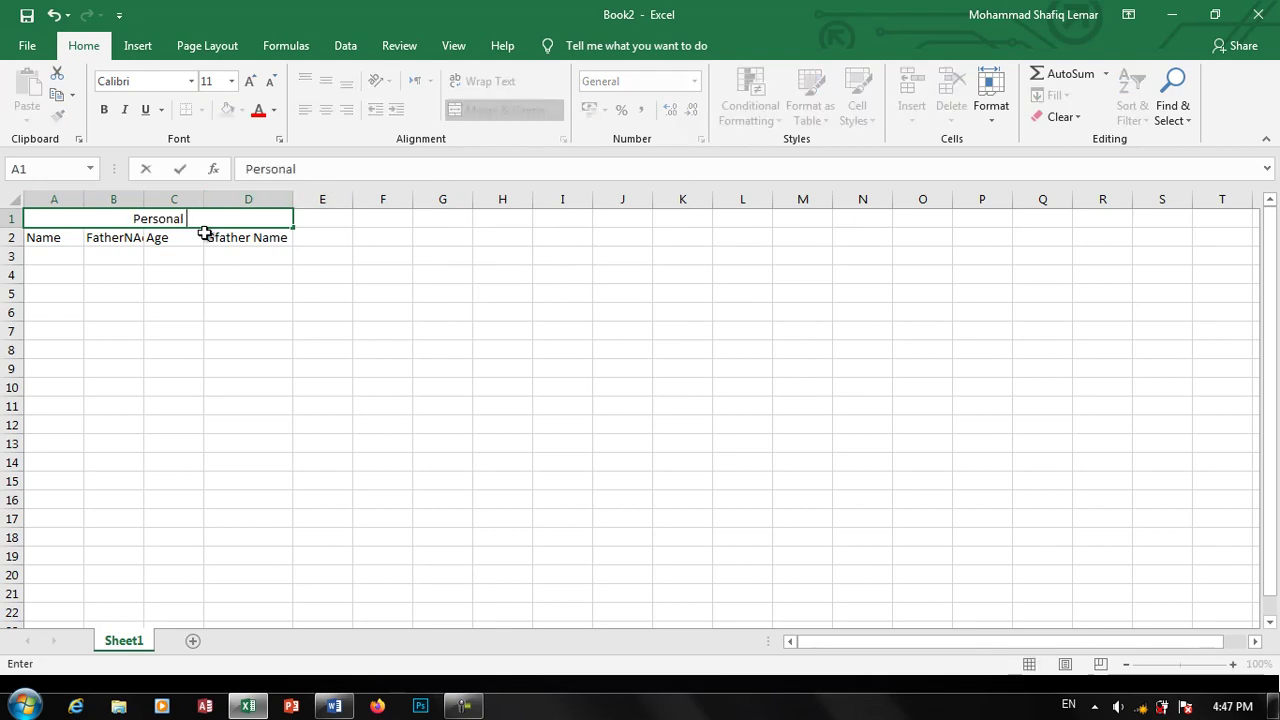
text( Info)
Step: Enter the headers School, University, English and Computer in E2:H2
right_click(206, 237)
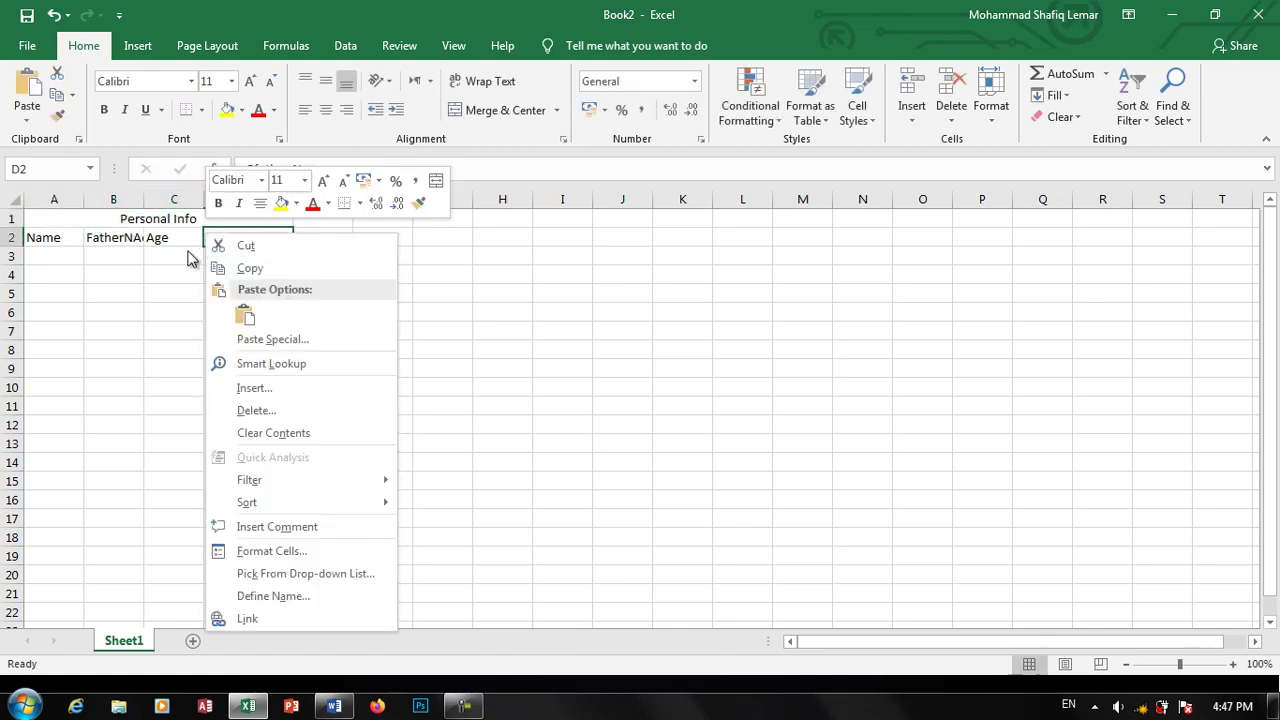
key(Escape)
click(335, 248)
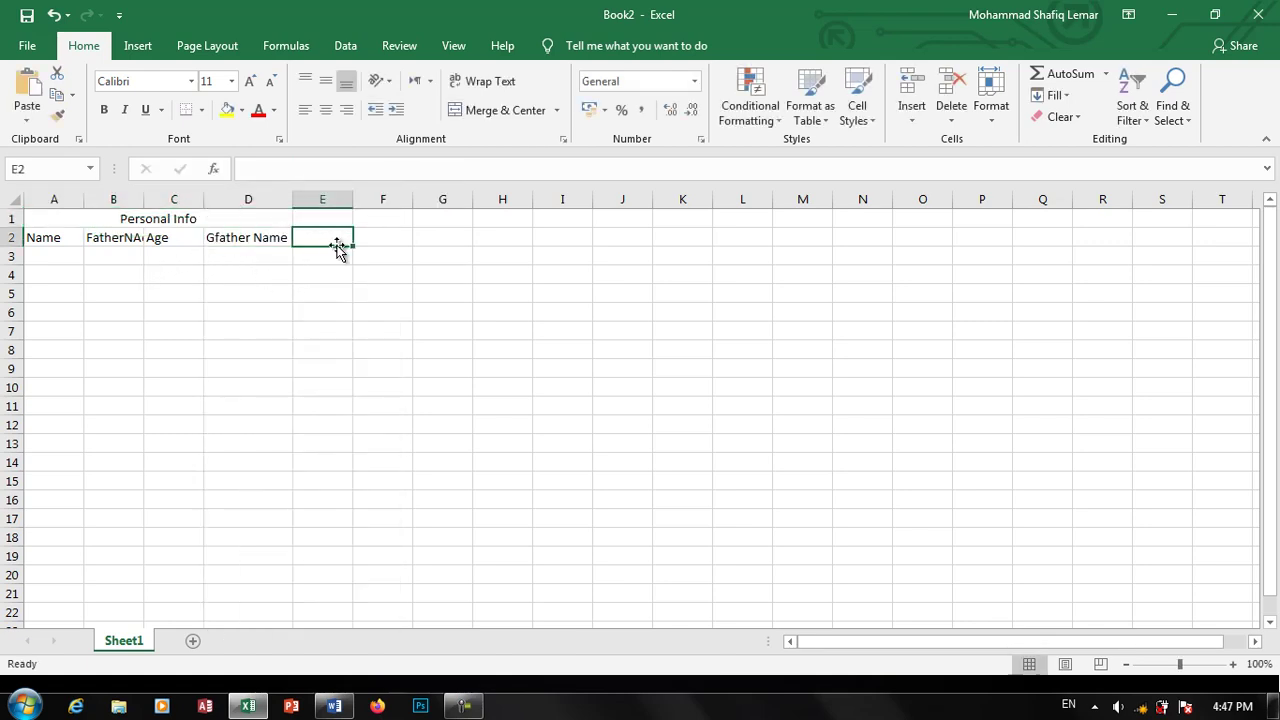
text(School)
key(Tab)
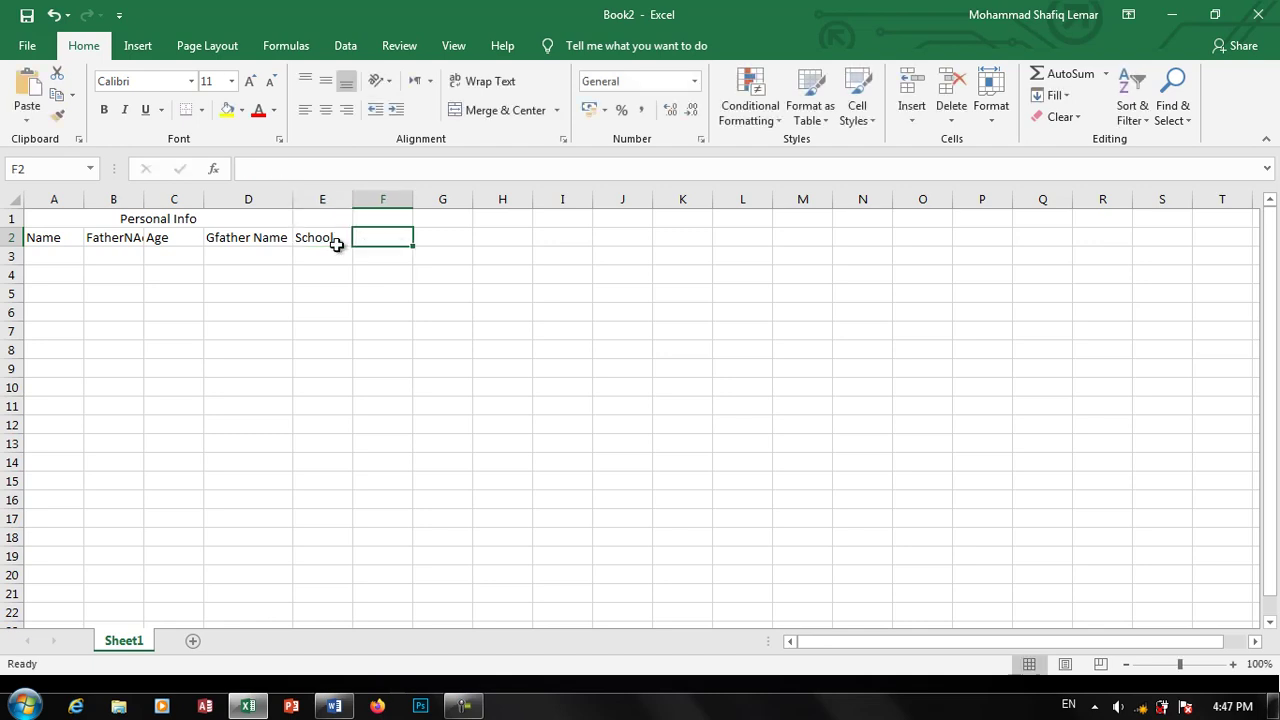
text(Unier)
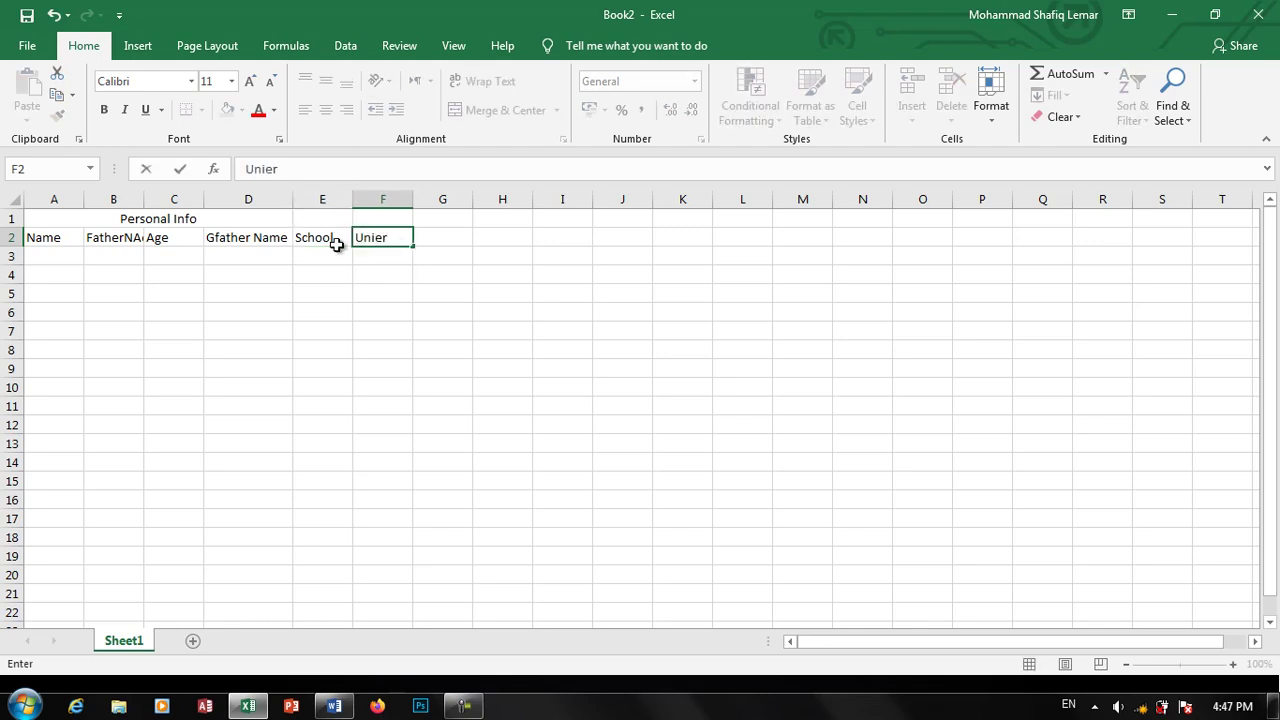
key(BackSpace)
key(BackSpace)
text(versity)
key(Tab)
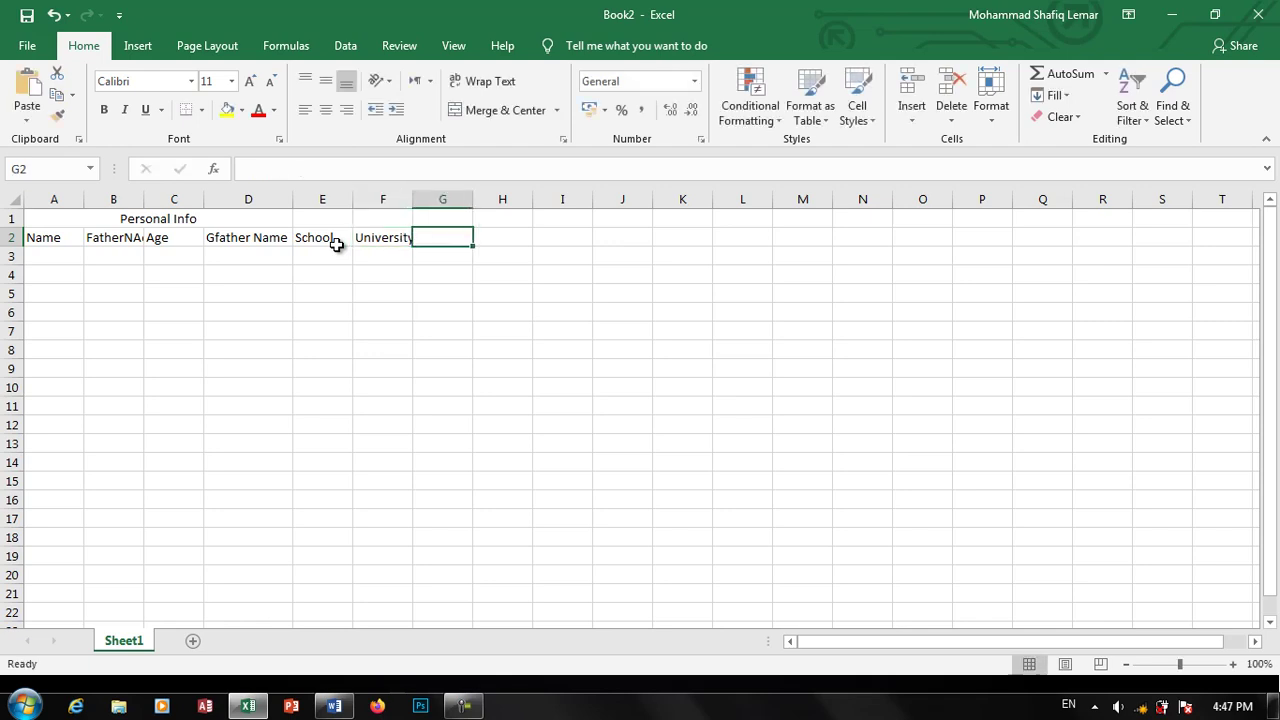
text(Englsih)
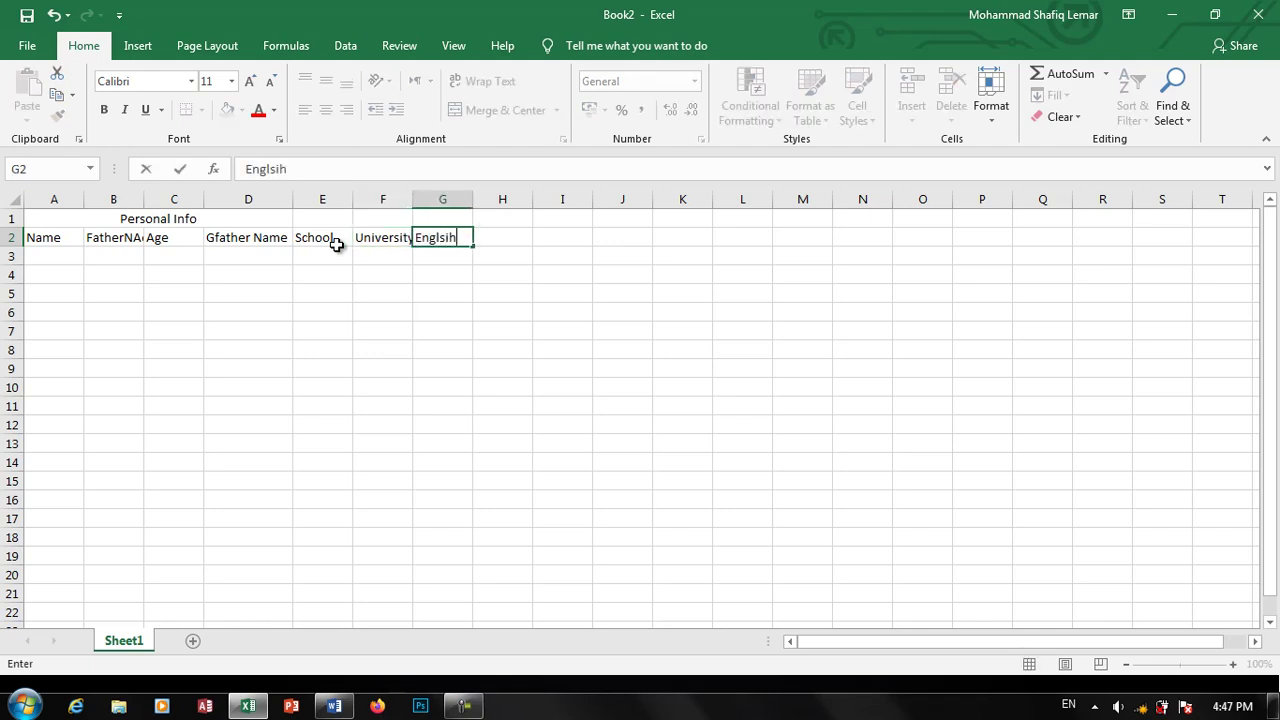
key(BackSpace)
key(BackSpace)
key(BackSpace)
text(i)
key(Tab)
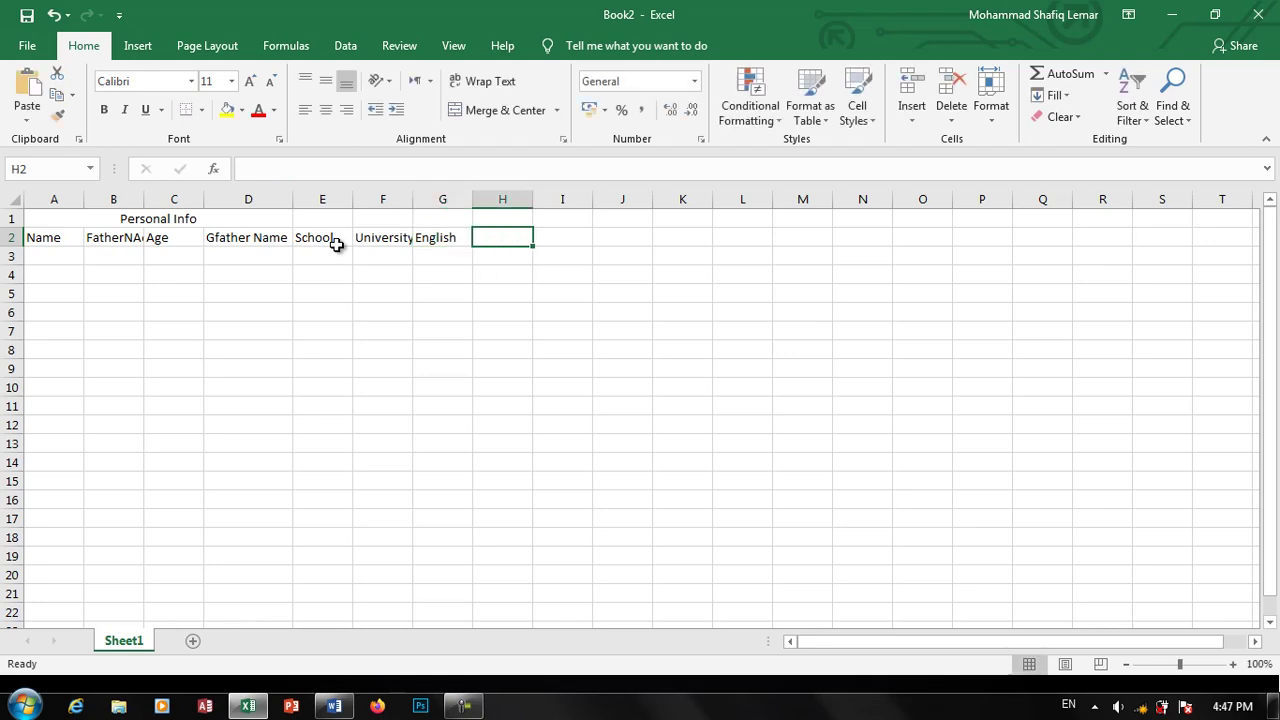
text(Com[)
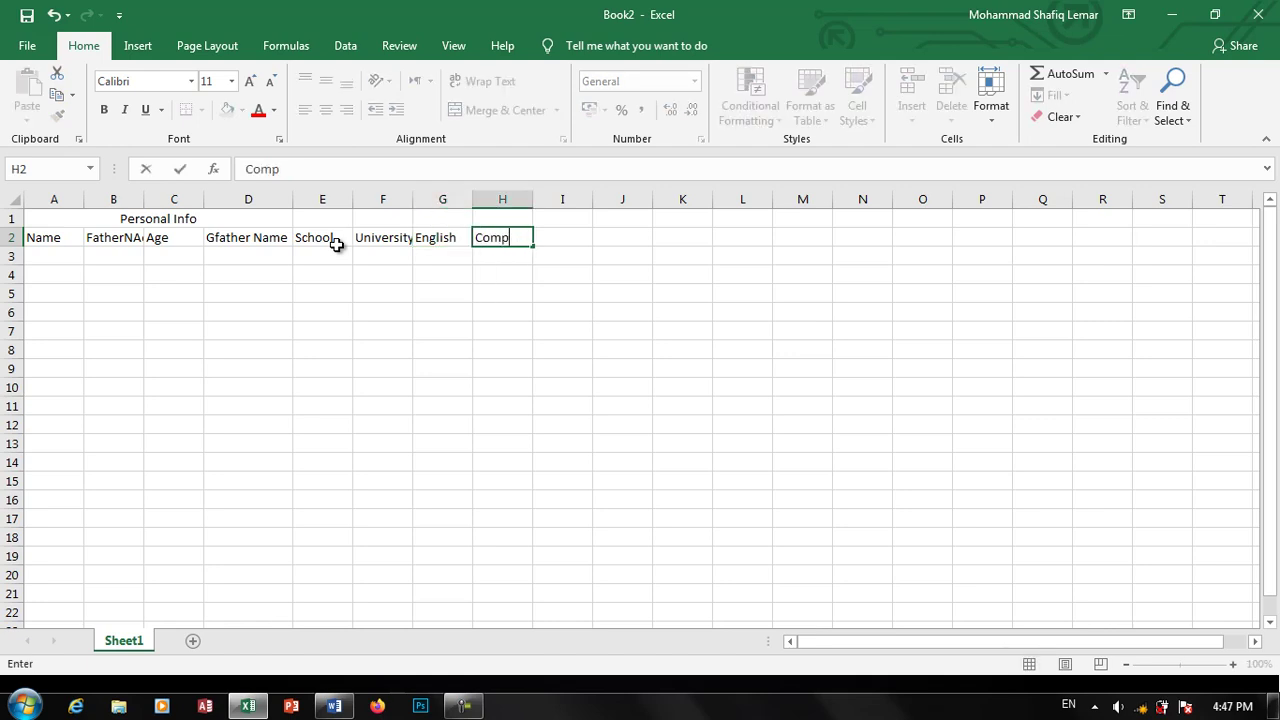
Step: Merge and centre E1:H1 and title it Education
key(Up)
key(shift+Left)
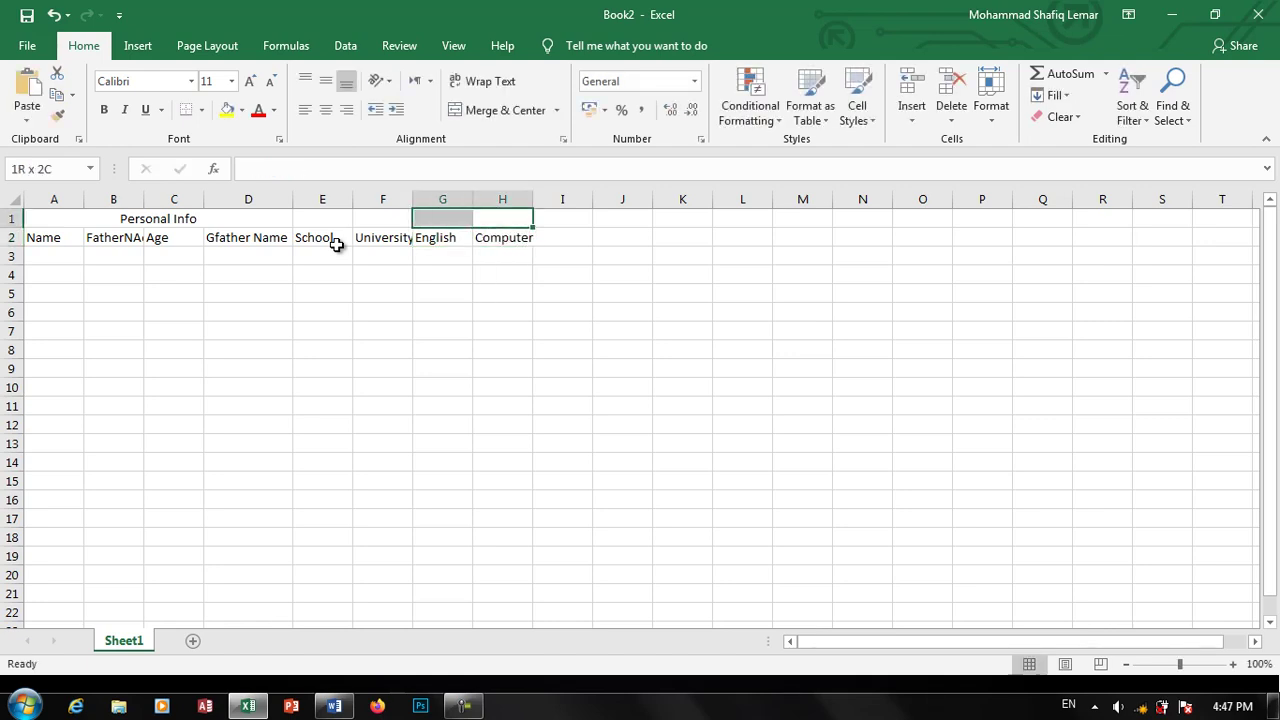
key(shift+Left)
key(shift+Left)
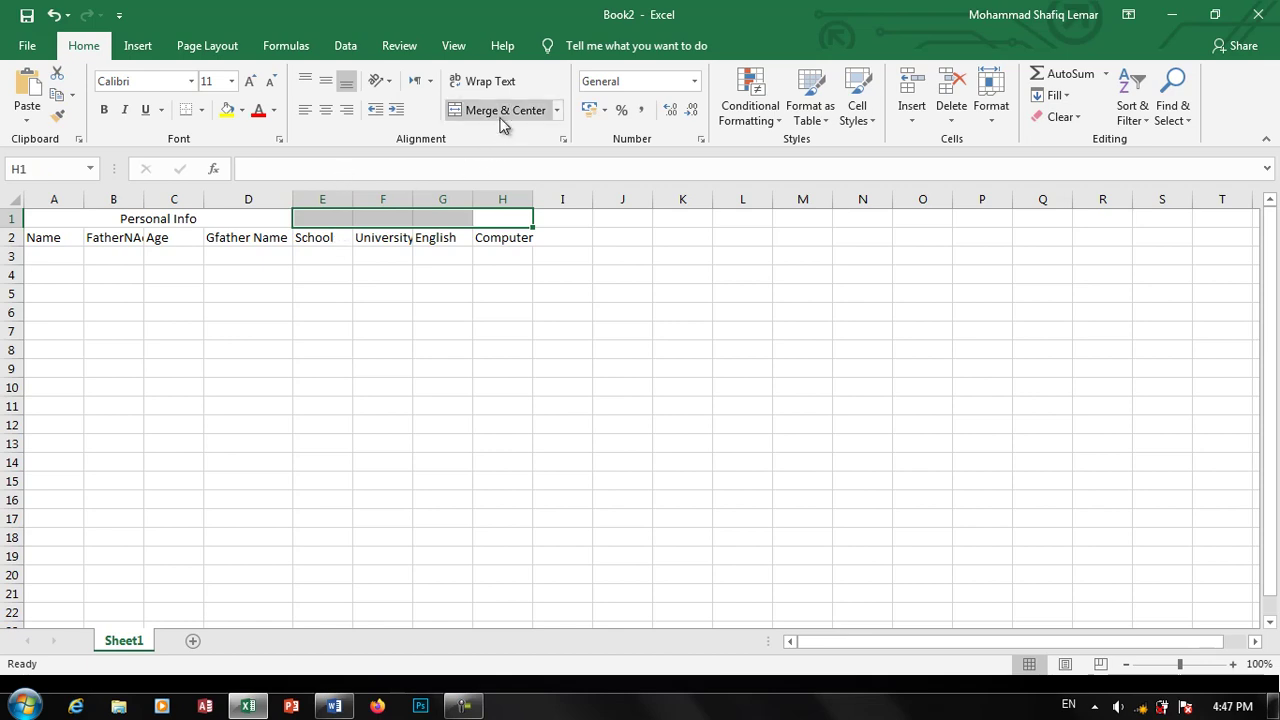
click(502, 120)
text(Ed)
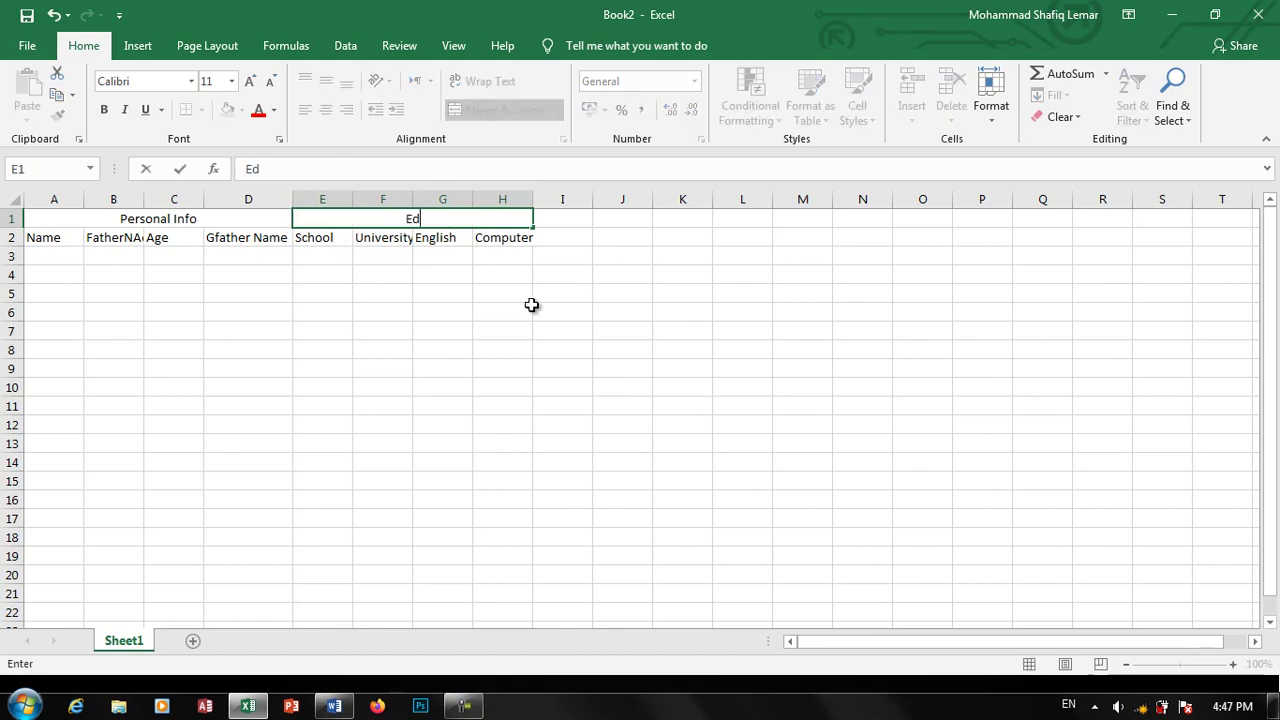
text(ucation)
click(531, 305)
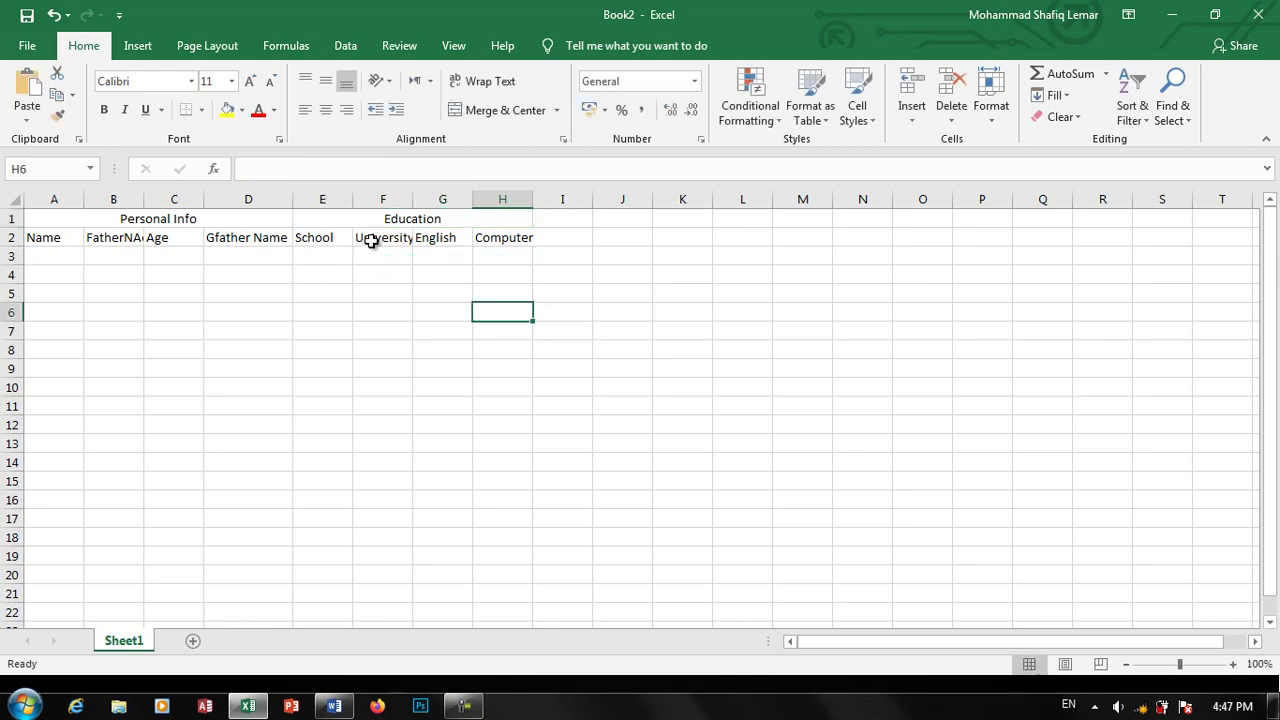
click(420, 212)
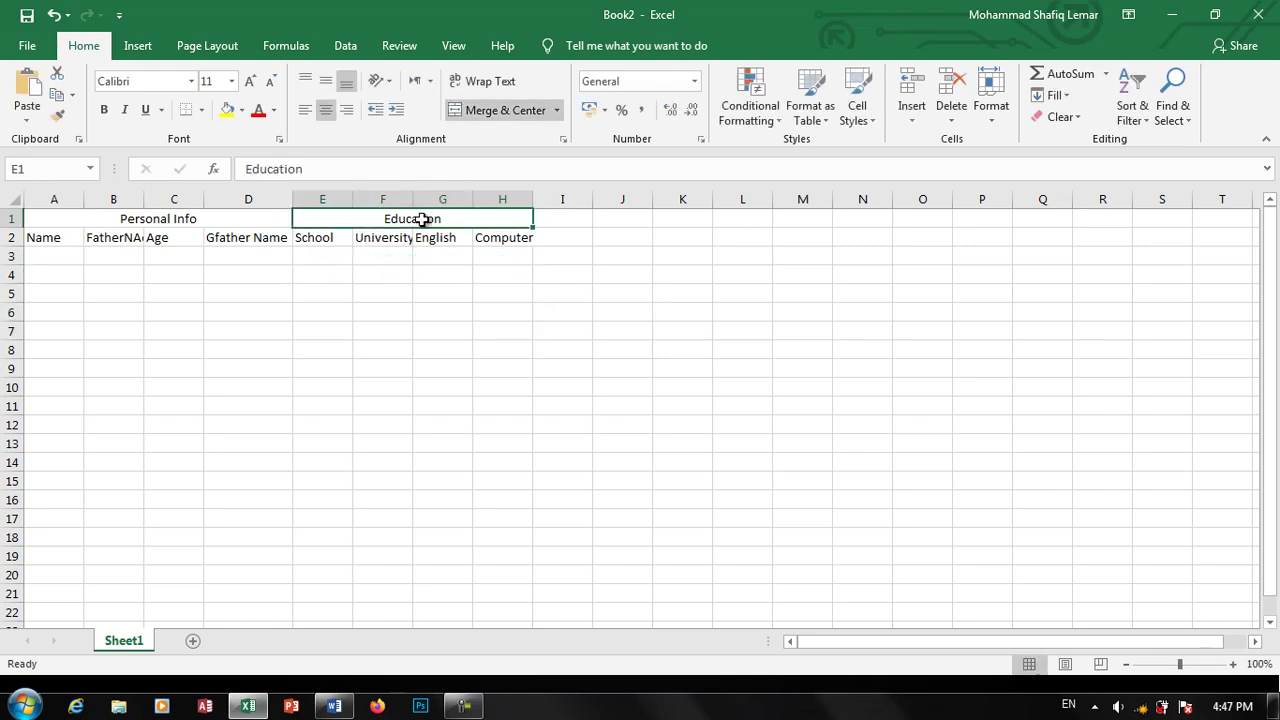
Step: Merge J3:L8 into one cell and widen columns B and F to fit their headers
drag(620, 257, 745, 350)
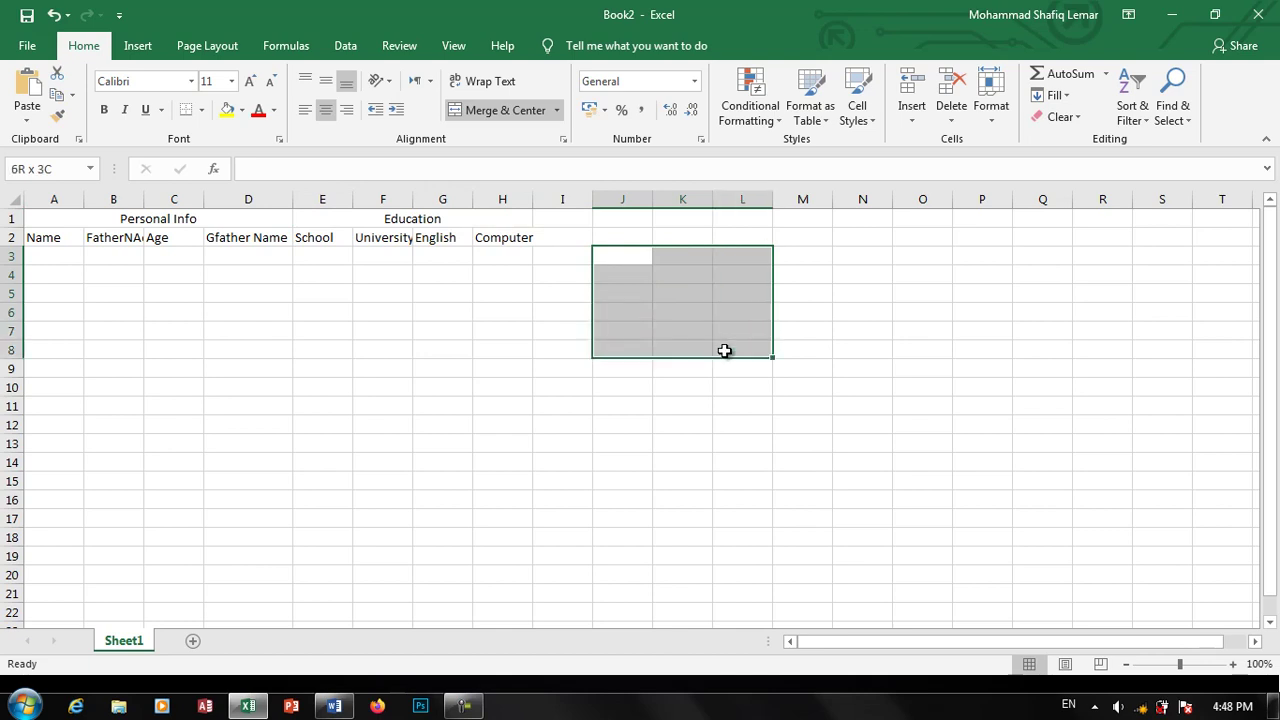
click(515, 112)
click(802, 293)
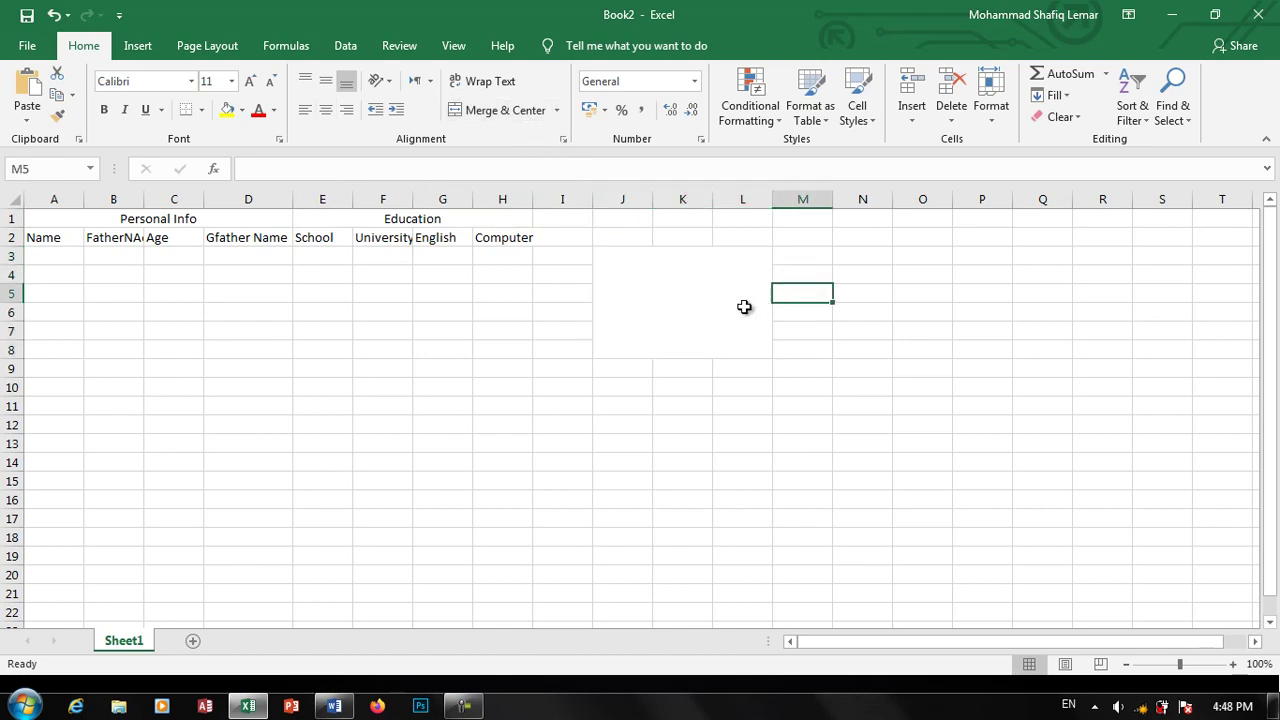
click(702, 306)
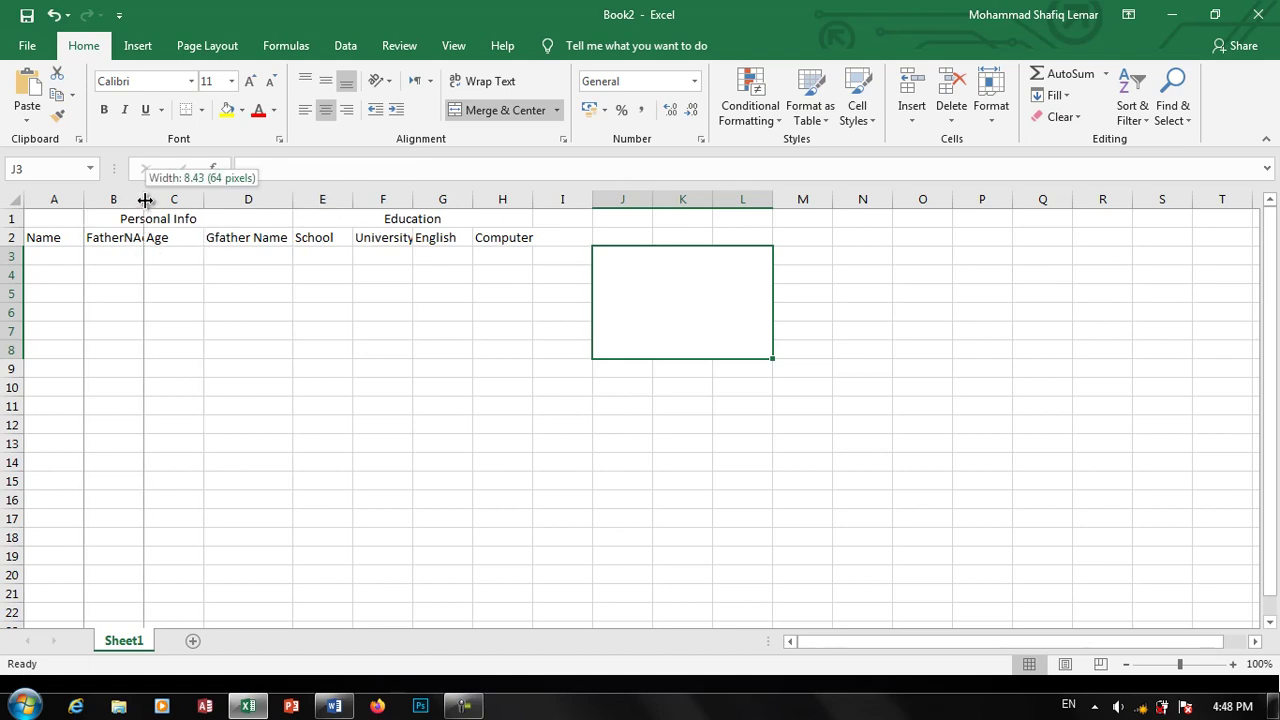
drag(143, 199, 164, 199)
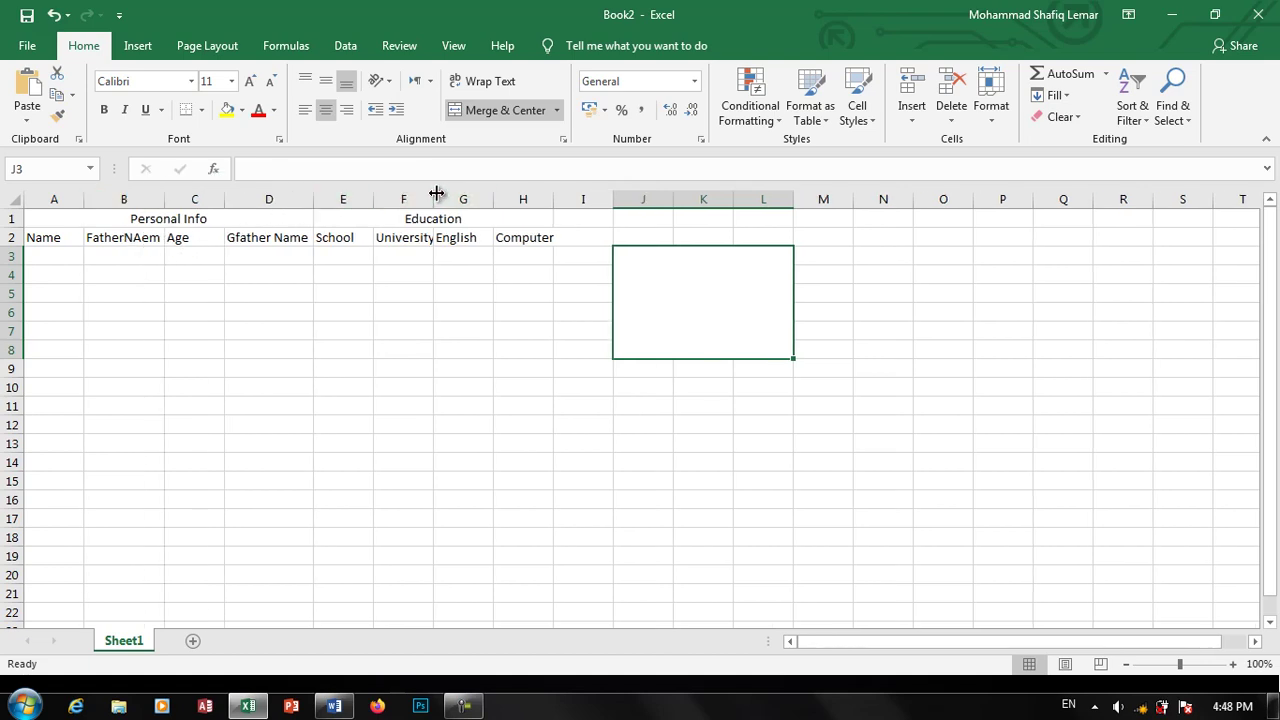
mouse_move(433, 200)
mouse_down()
mouse_move(449, 217)
mouse_move(298, 218)
mouse_move(391, 217)
mouse_up()
Step: Fill the Education title yellow and the Personal Info title grey-blue
click(227, 110)
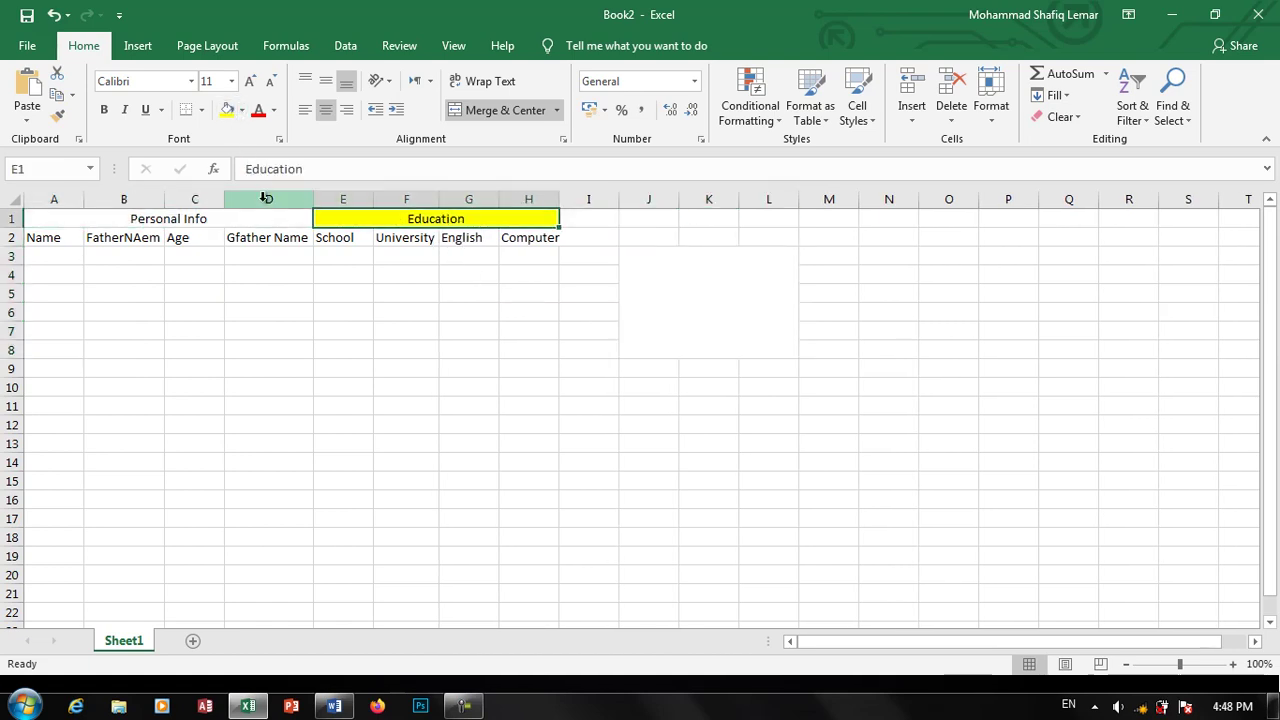
click(273, 225)
click(241, 110)
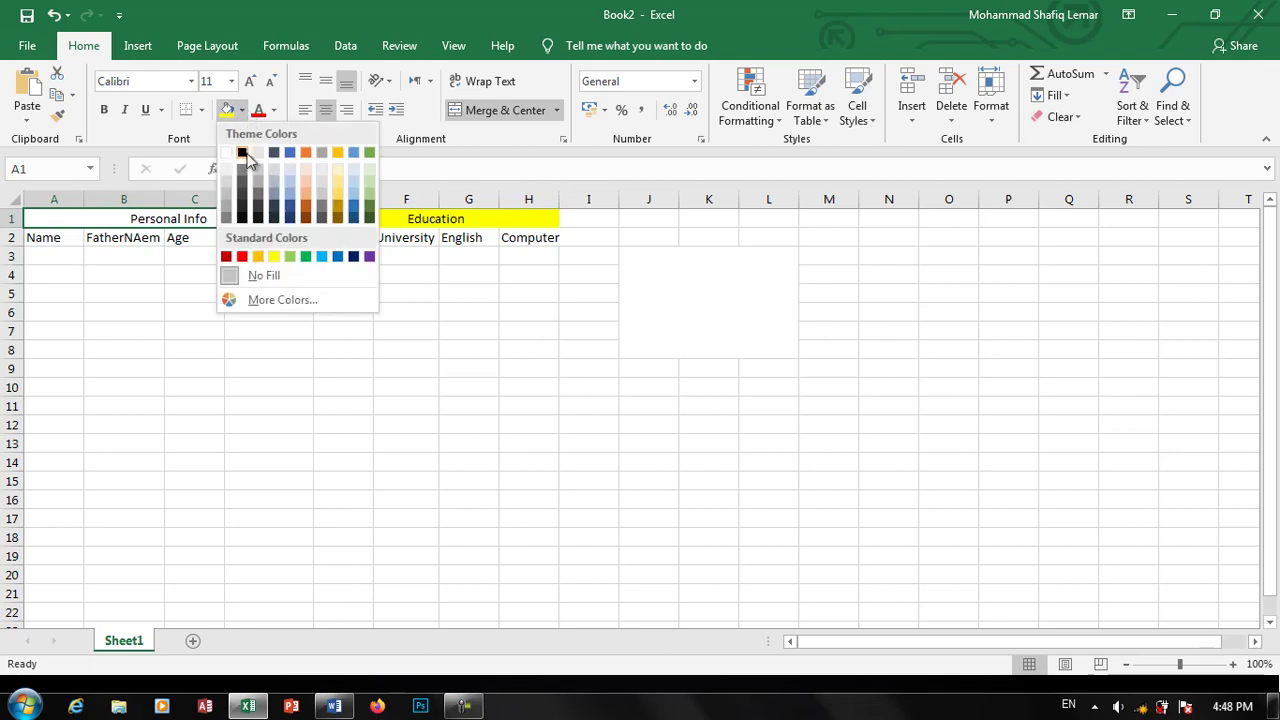
click(275, 170)
Step: Shade headers A2:D2 light orange (peach) and E2:H2 light blue
drag(286, 240, 74, 238)
click(241, 110)
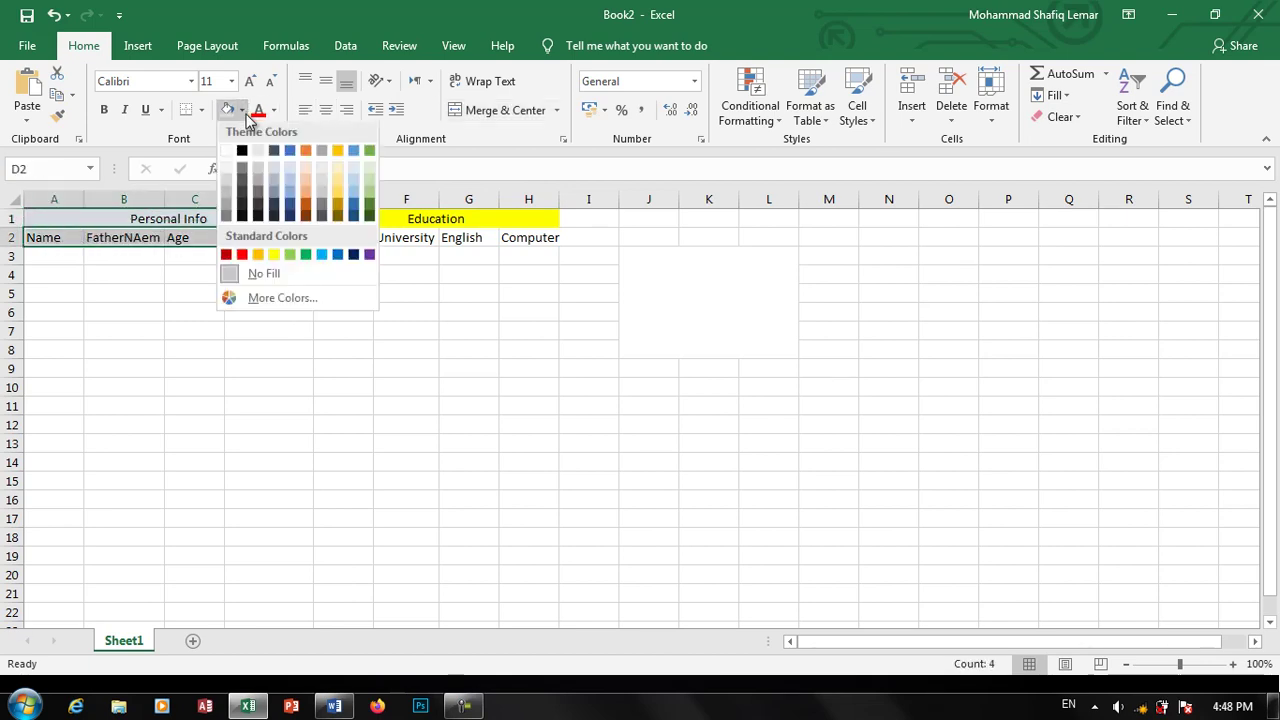
click(307, 170)
drag(350, 237, 500, 236)
click(241, 110)
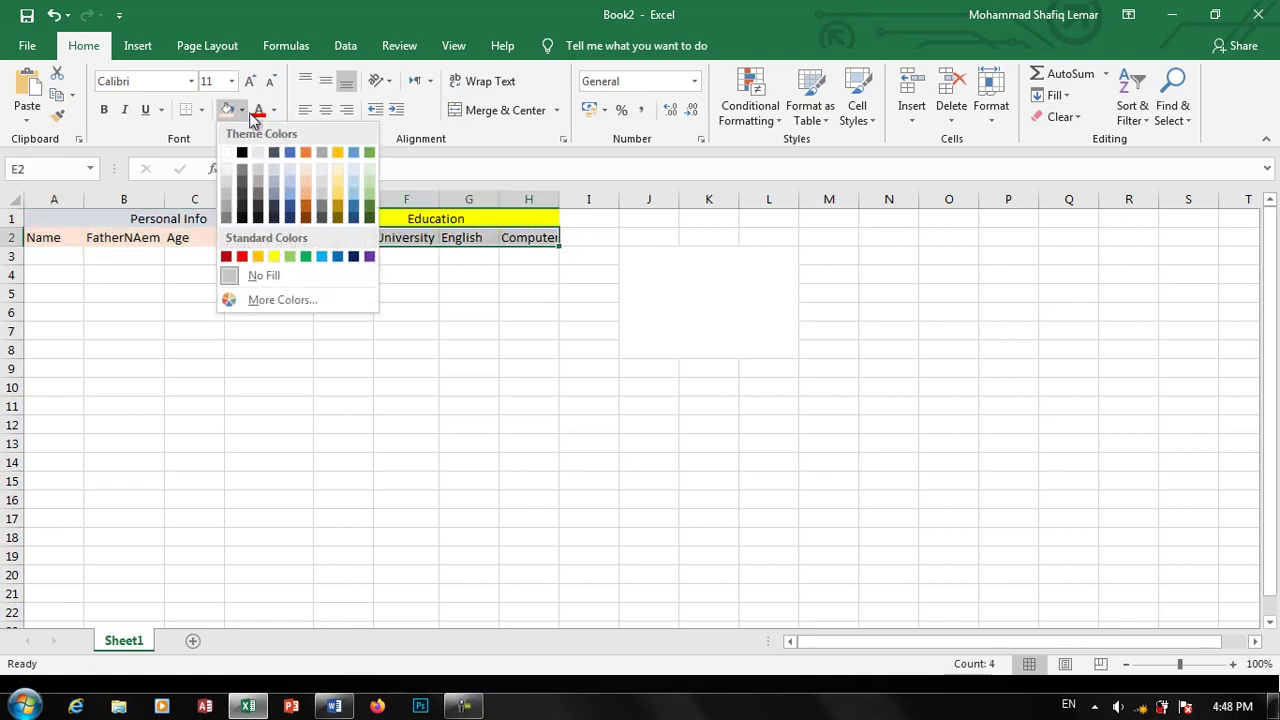
click(289, 170)
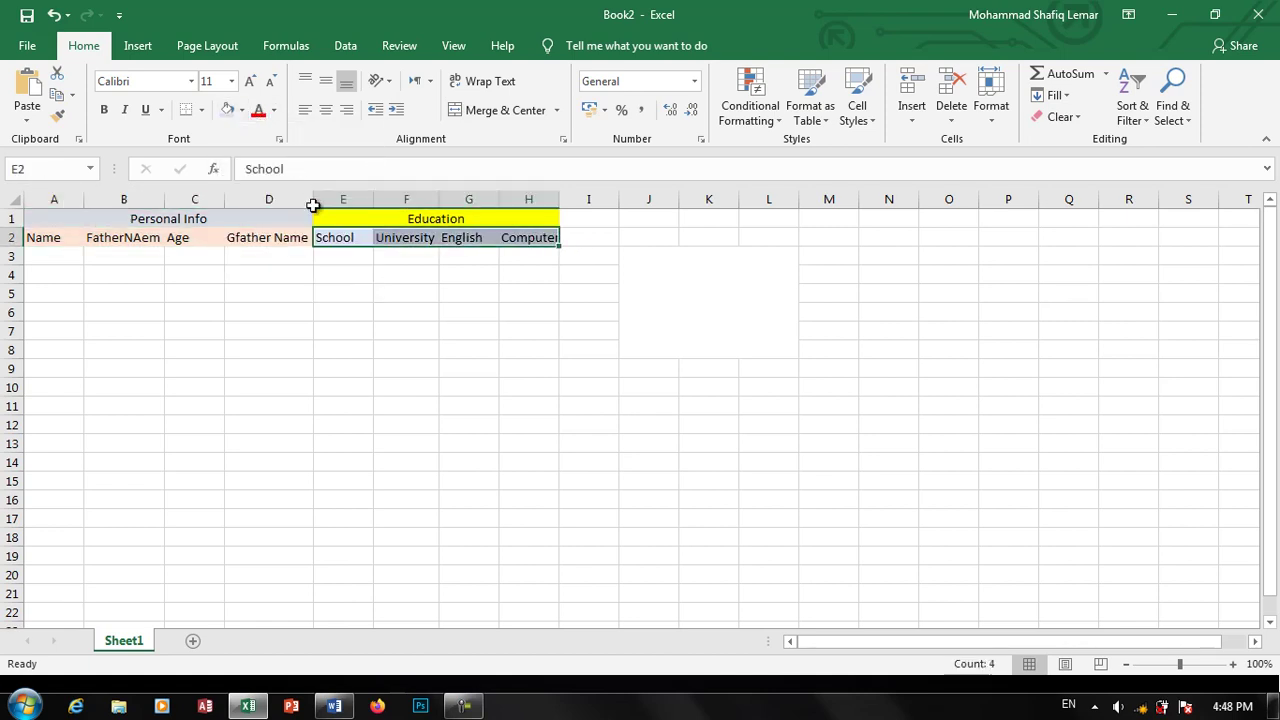
click(377, 325)
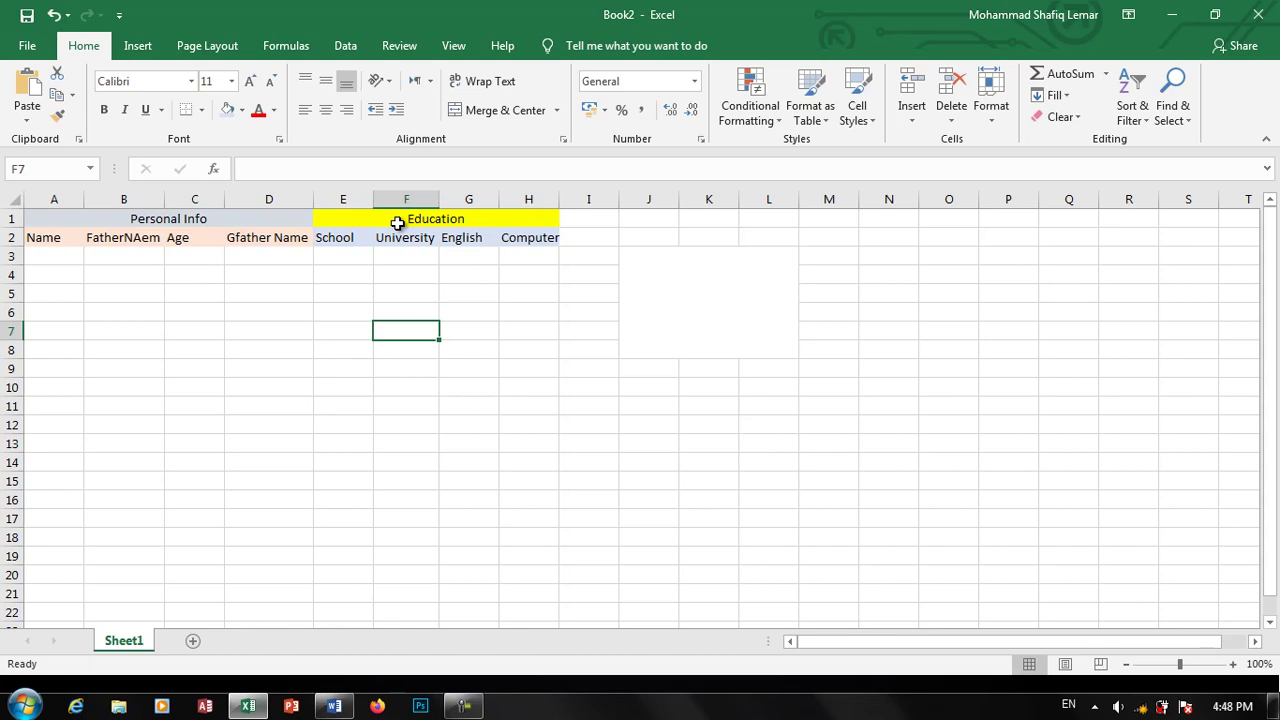
Step: Apply All Borders to every cell of the A1:H2 header block
drag(443, 240, 92, 215)
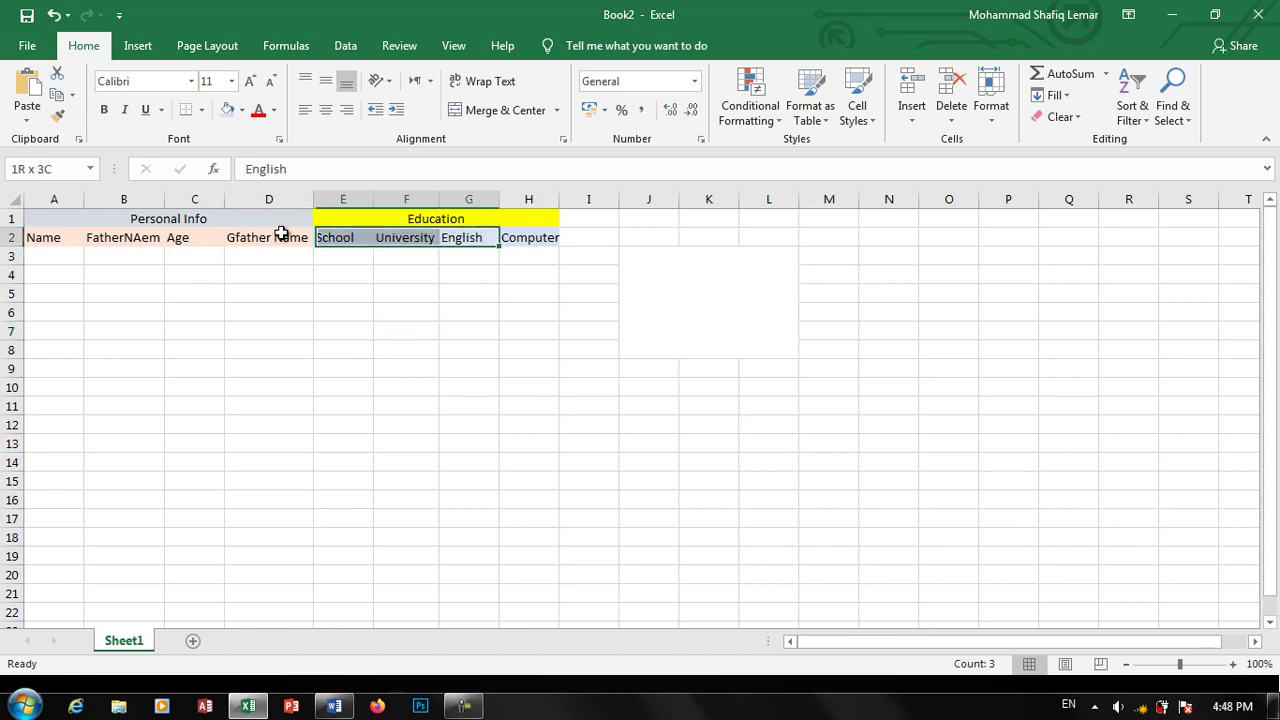
click(201, 110)
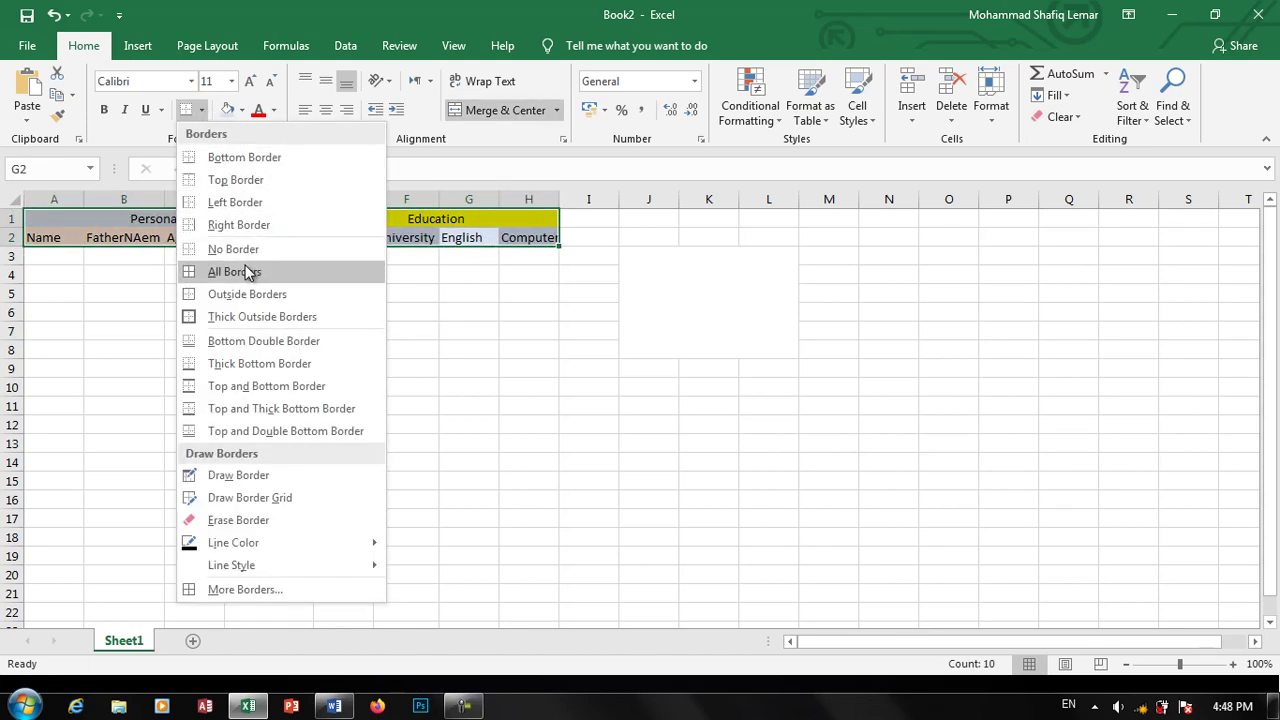
click(247, 272)
click(270, 293)
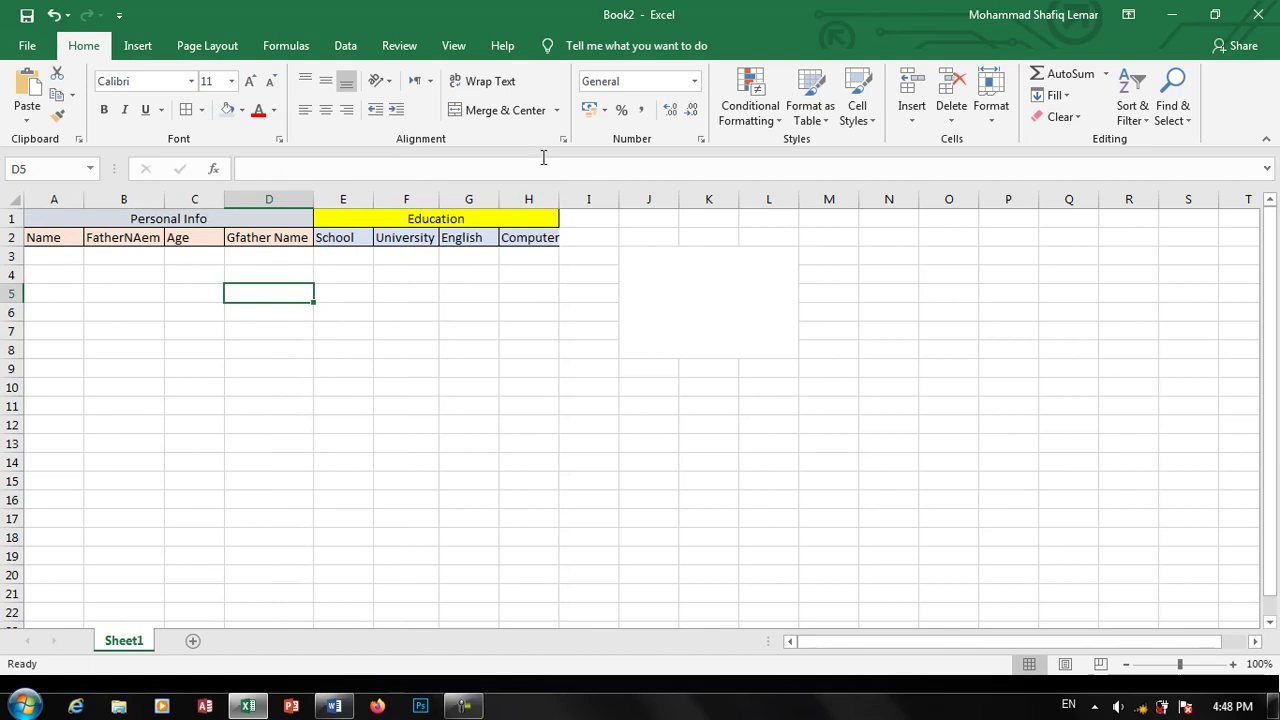
click(556, 113)
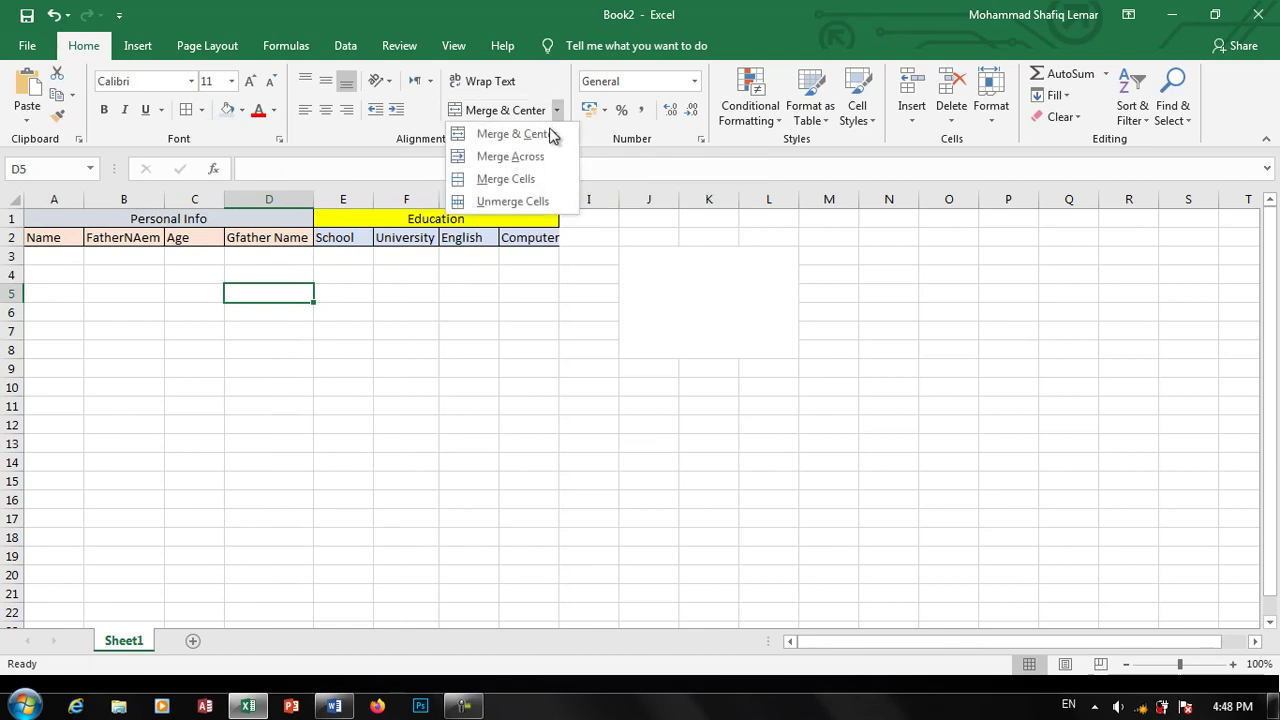
click(539, 224)
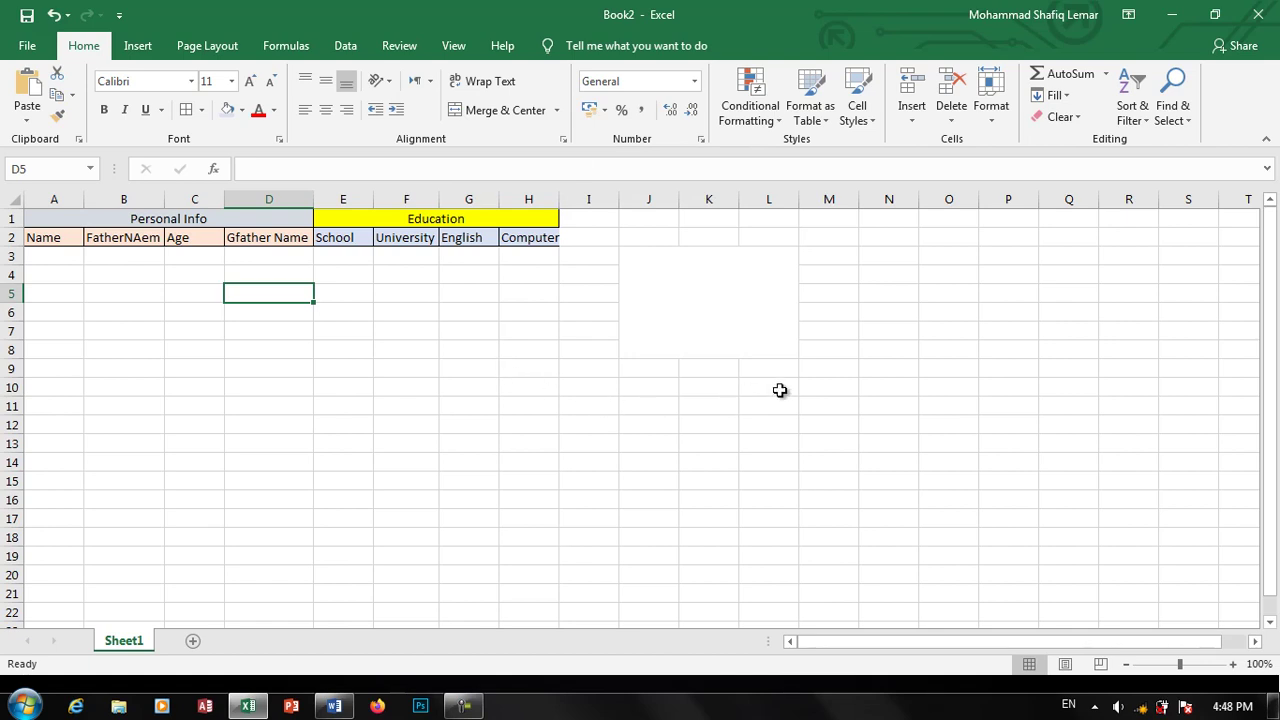
Step: Use Merge Across on J9:L16 so each row becomes one cell
mouse_move(779, 370)
mouse_down()
mouse_move(663, 447)
mouse_move(657, 493)
mouse_up()
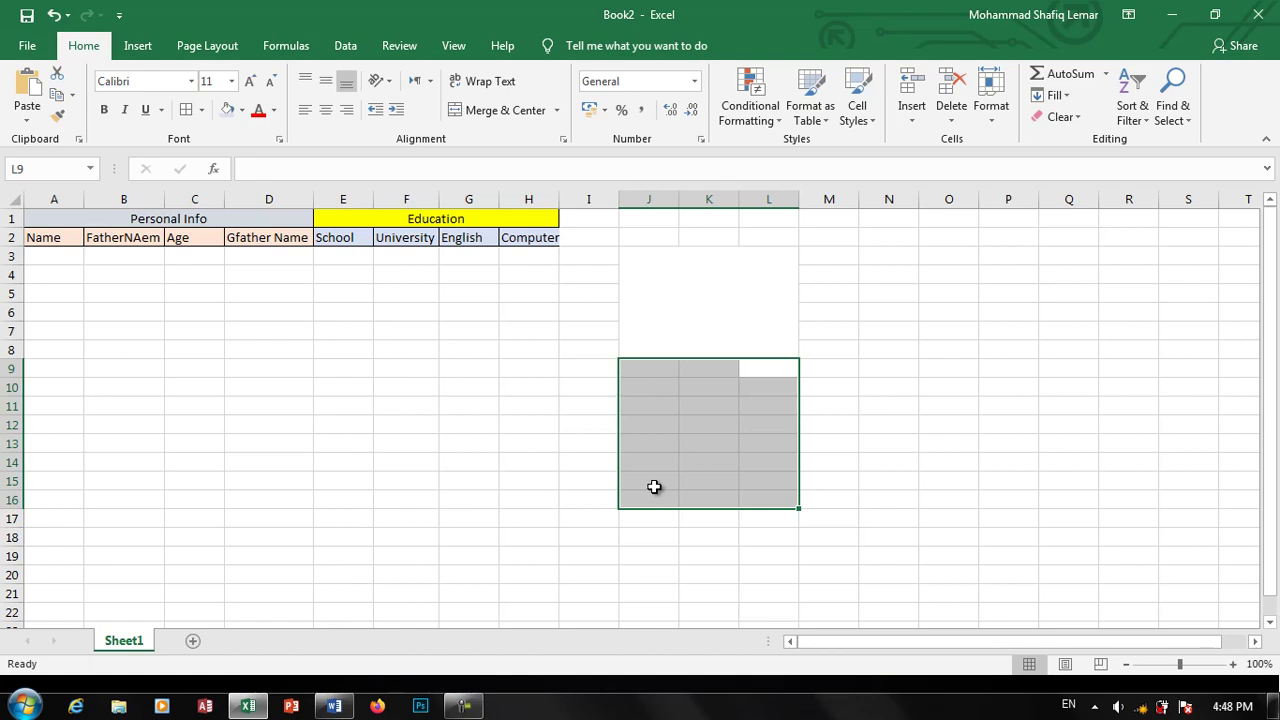
click(557, 111)
click(510, 156)
click(665, 370)
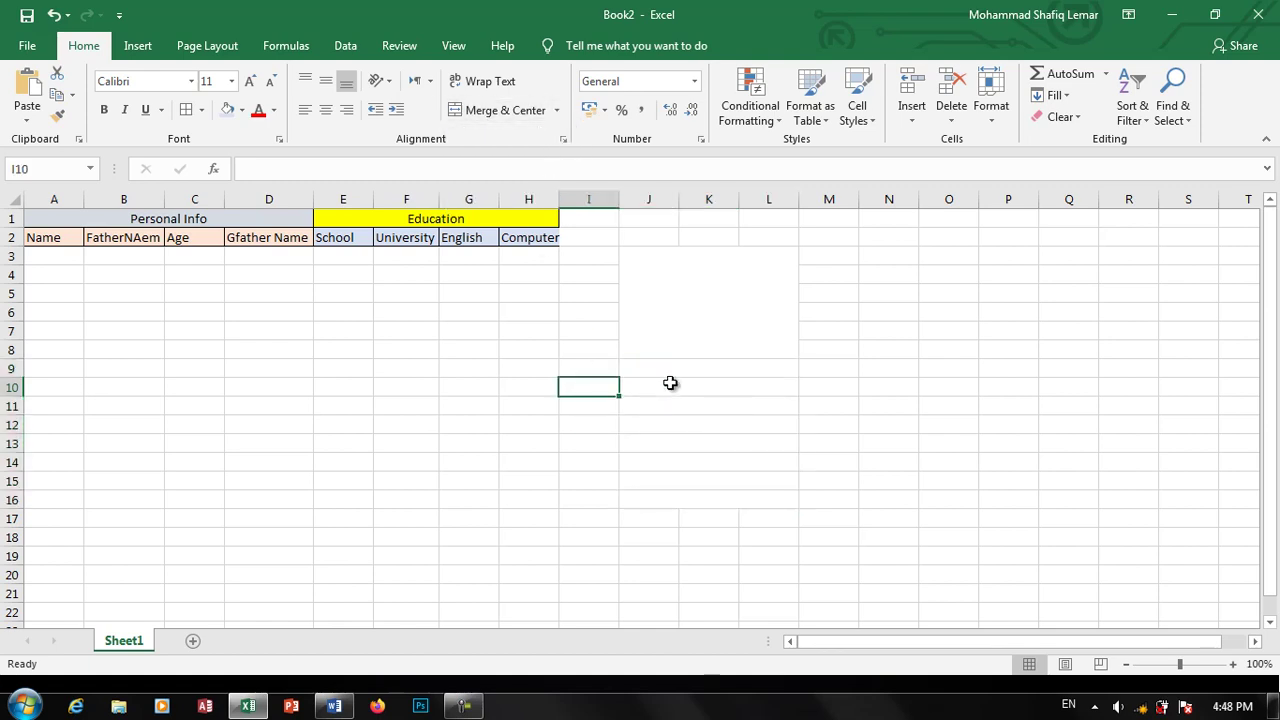
drag(675, 368, 686, 498)
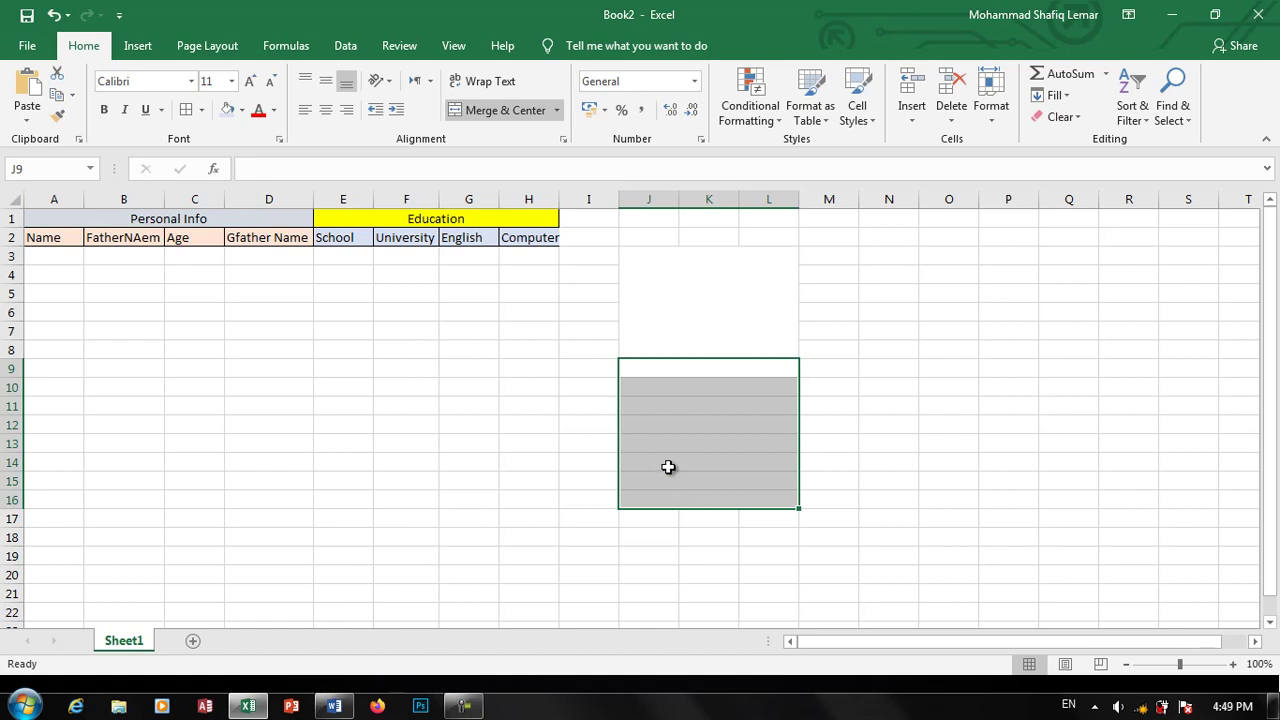
click(557, 110)
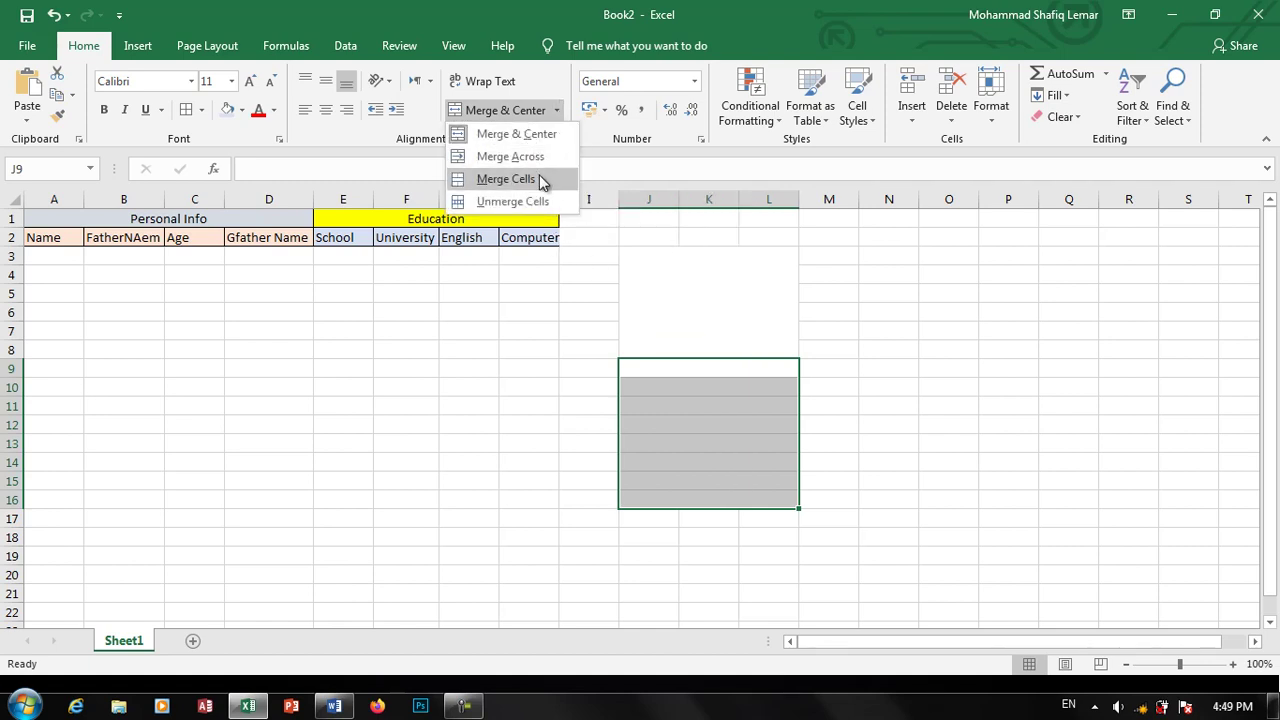
click(918, 463)
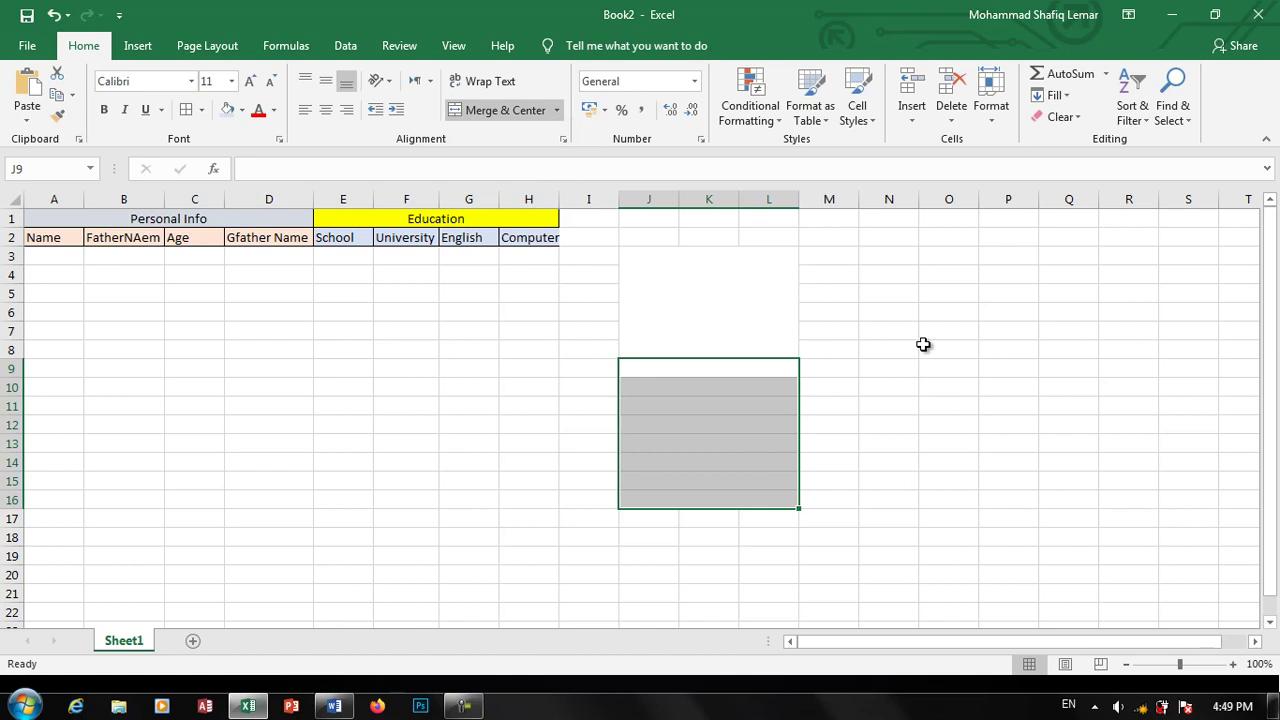
Step: Enter 123 in cell Q14
drag(923, 346, 1045, 461)
click(1045, 461)
click(1030, 425)
click(1060, 455)
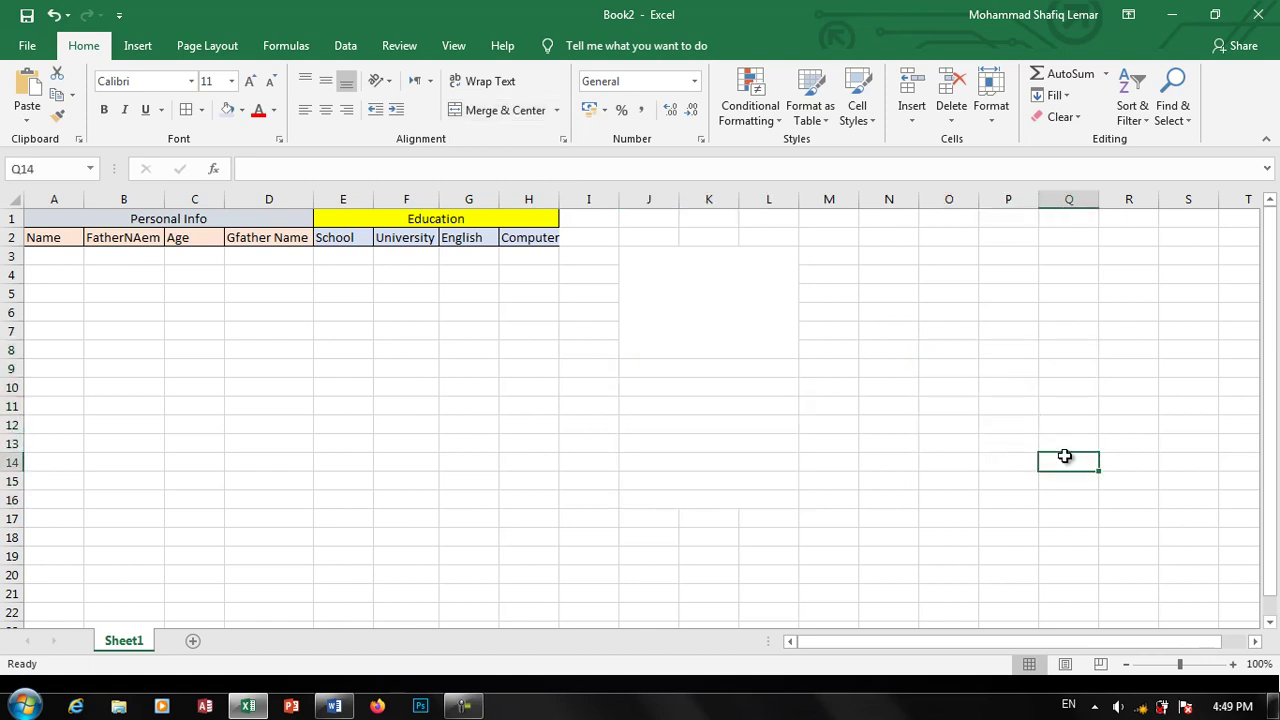
text(123)
click(1108, 538)
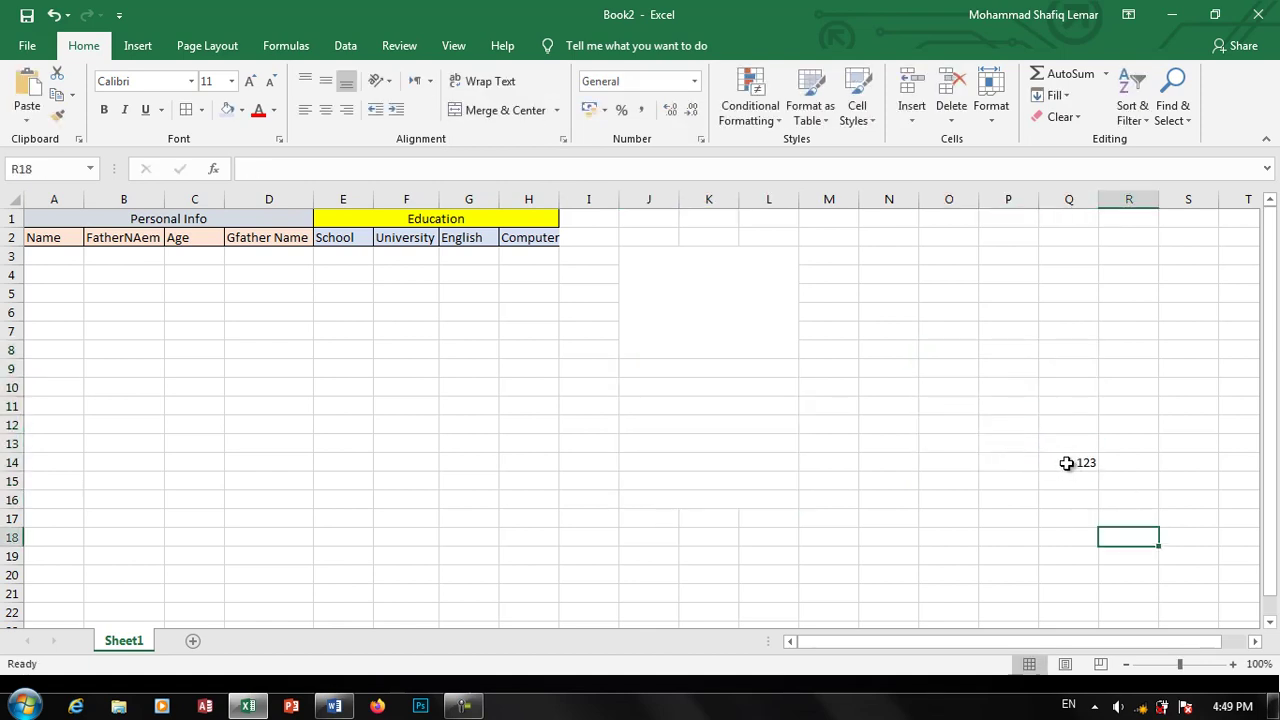
Step: Merge and centre O7:Q14, undo, merge without centring, then unmerge it again
drag(1066, 463, 945, 337)
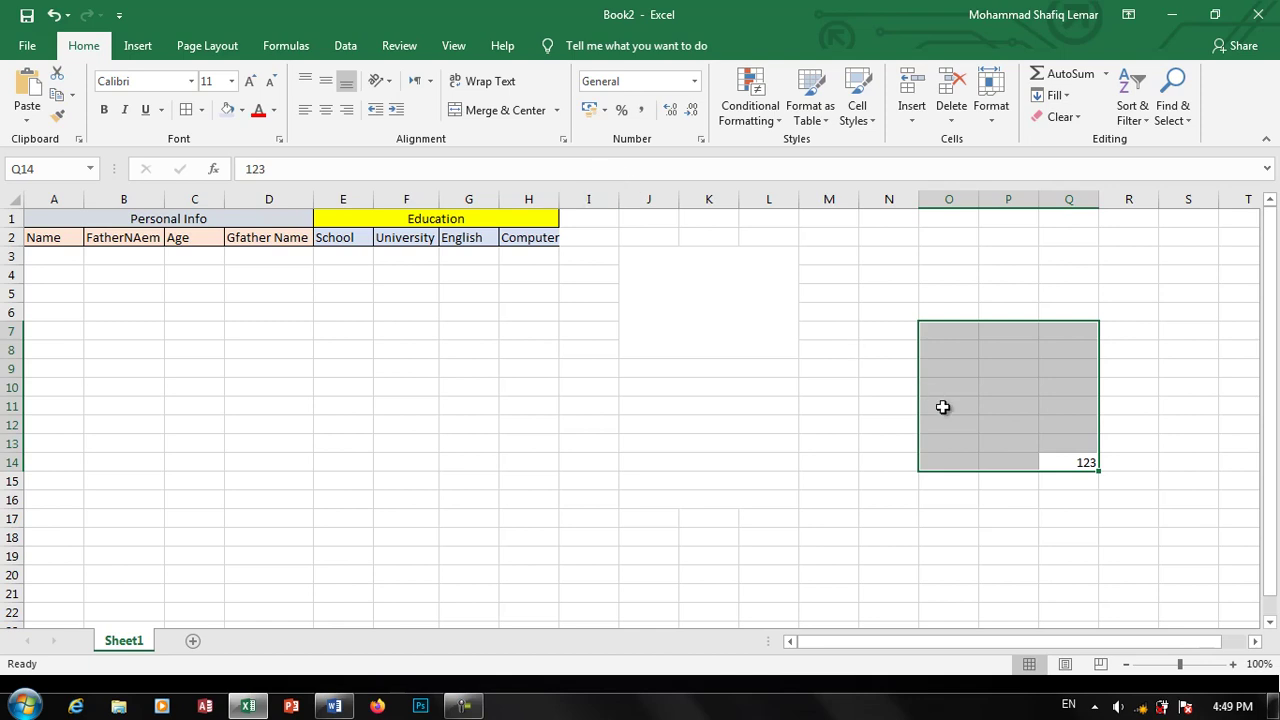
click(470, 110)
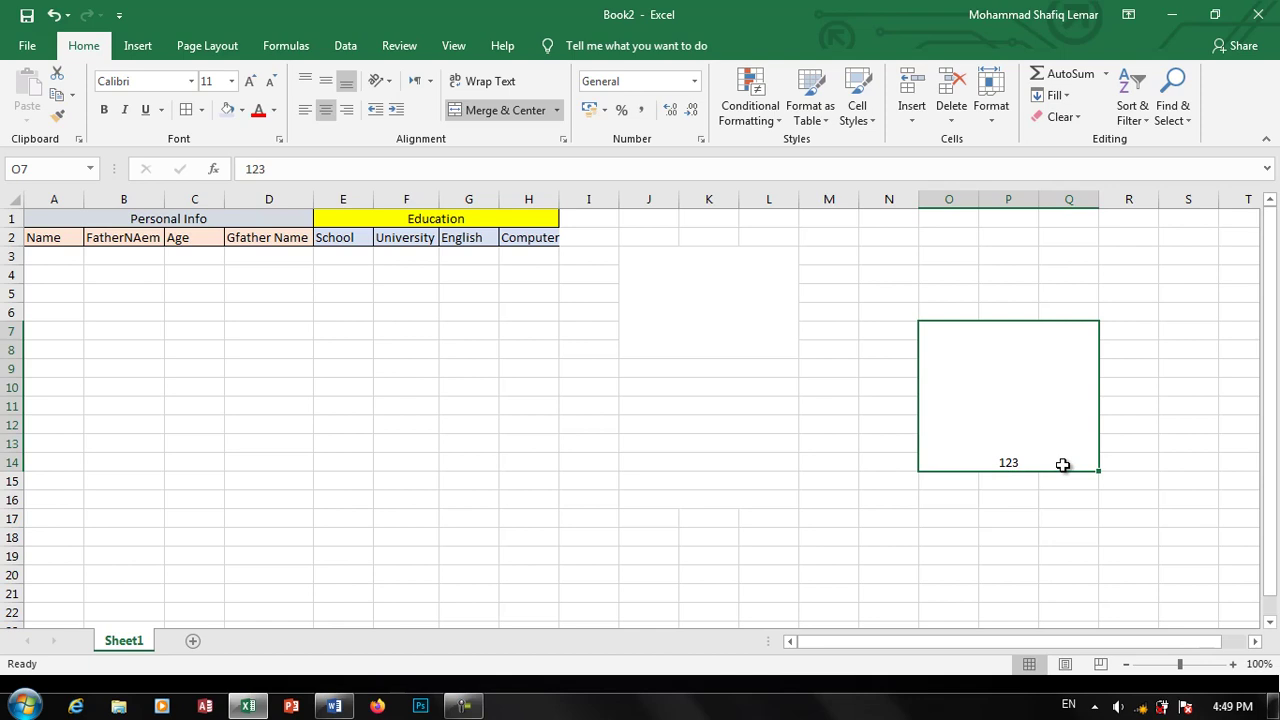
key(ctrl+z)
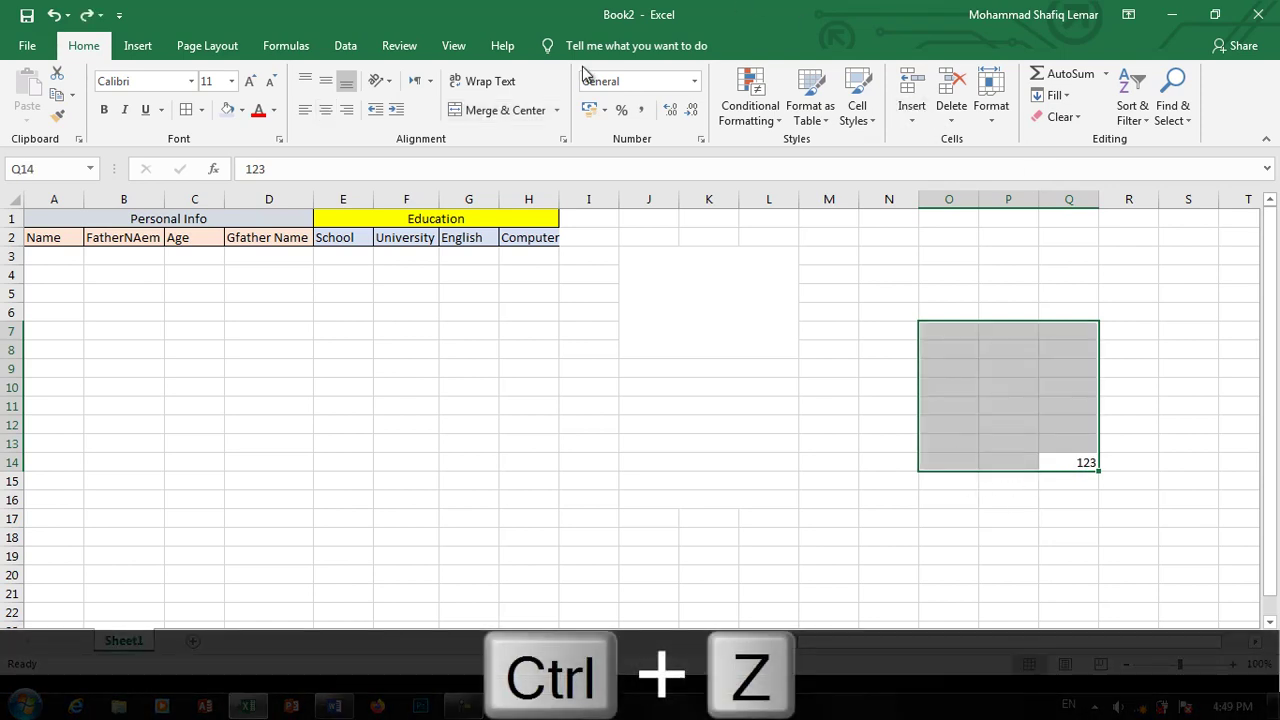
click(556, 110)
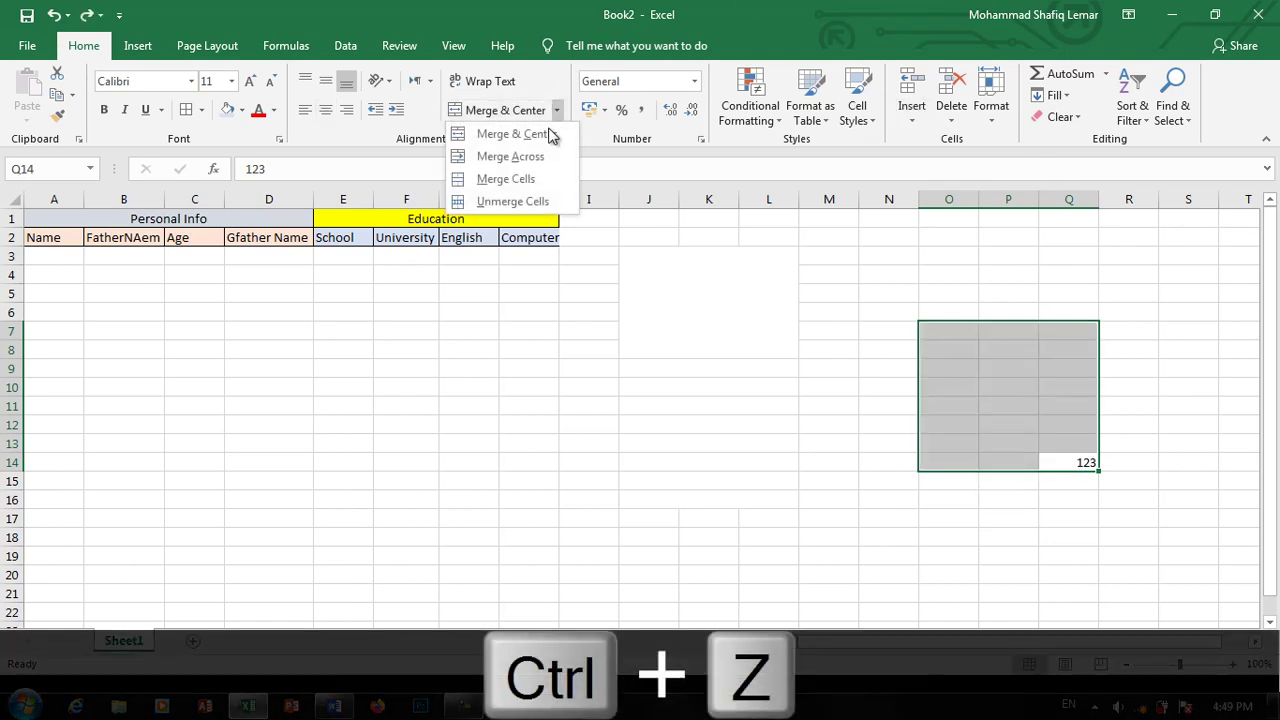
click(524, 184)
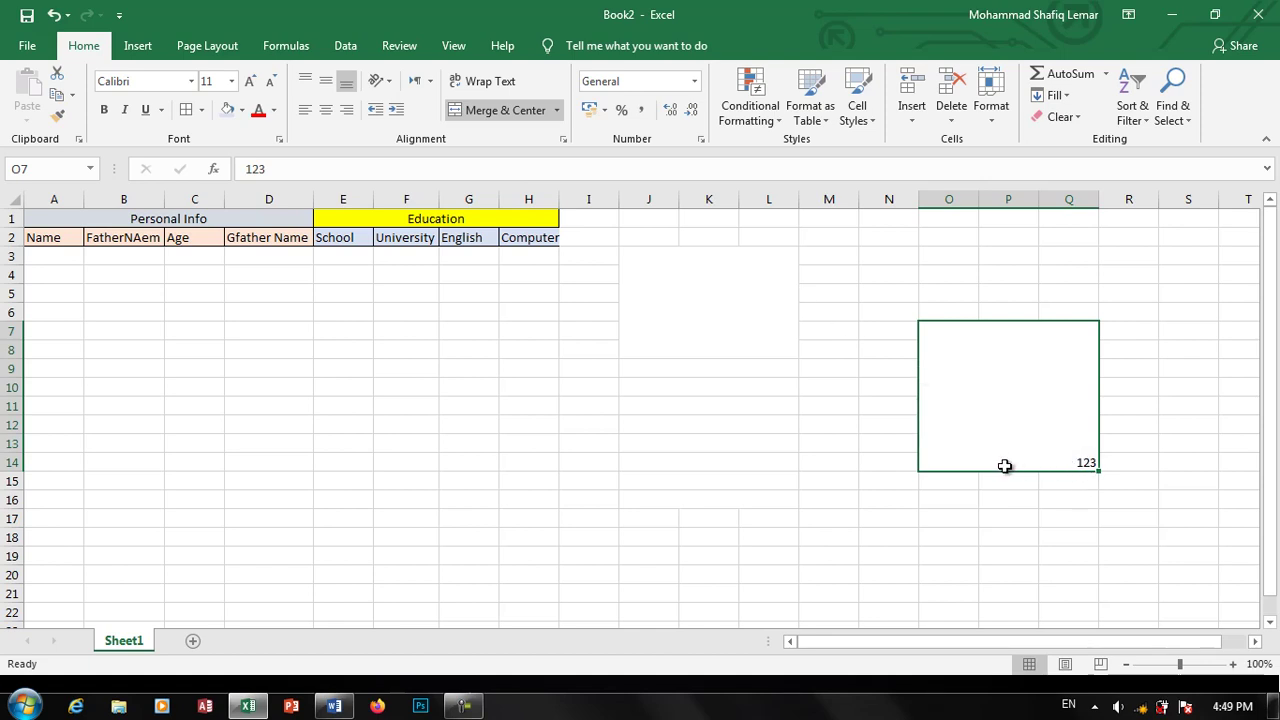
click(558, 111)
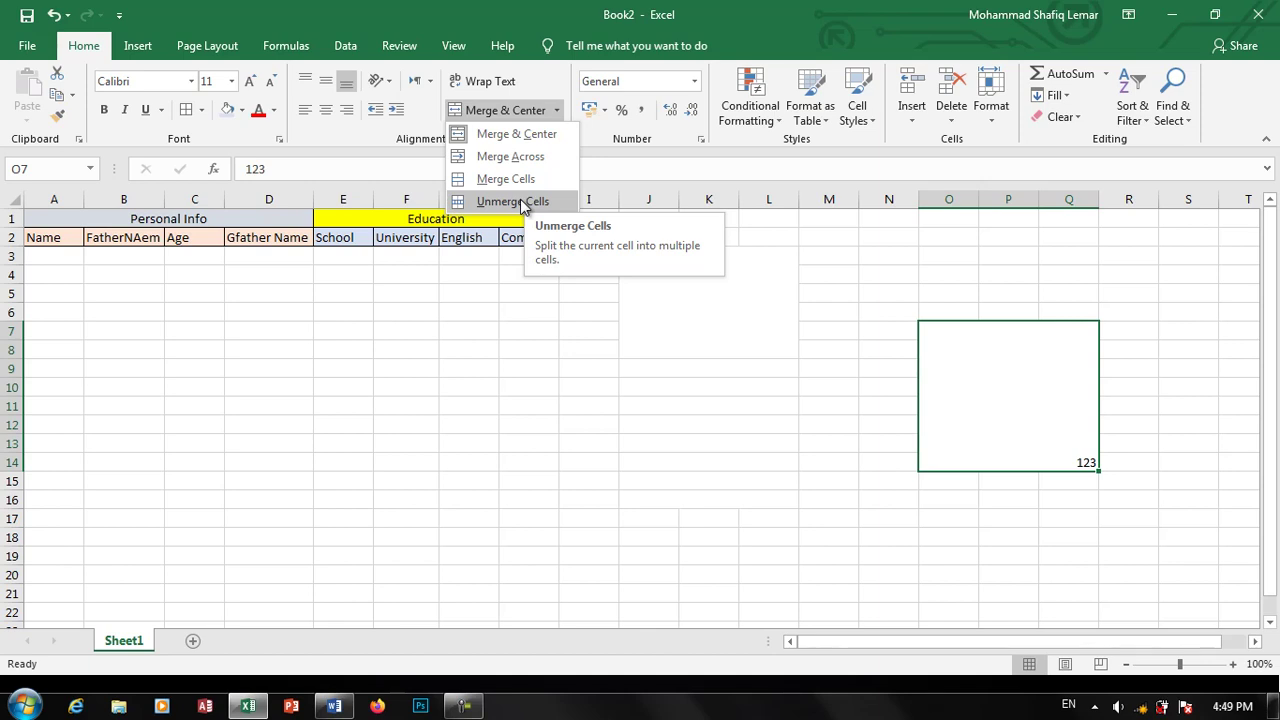
click(513, 201)
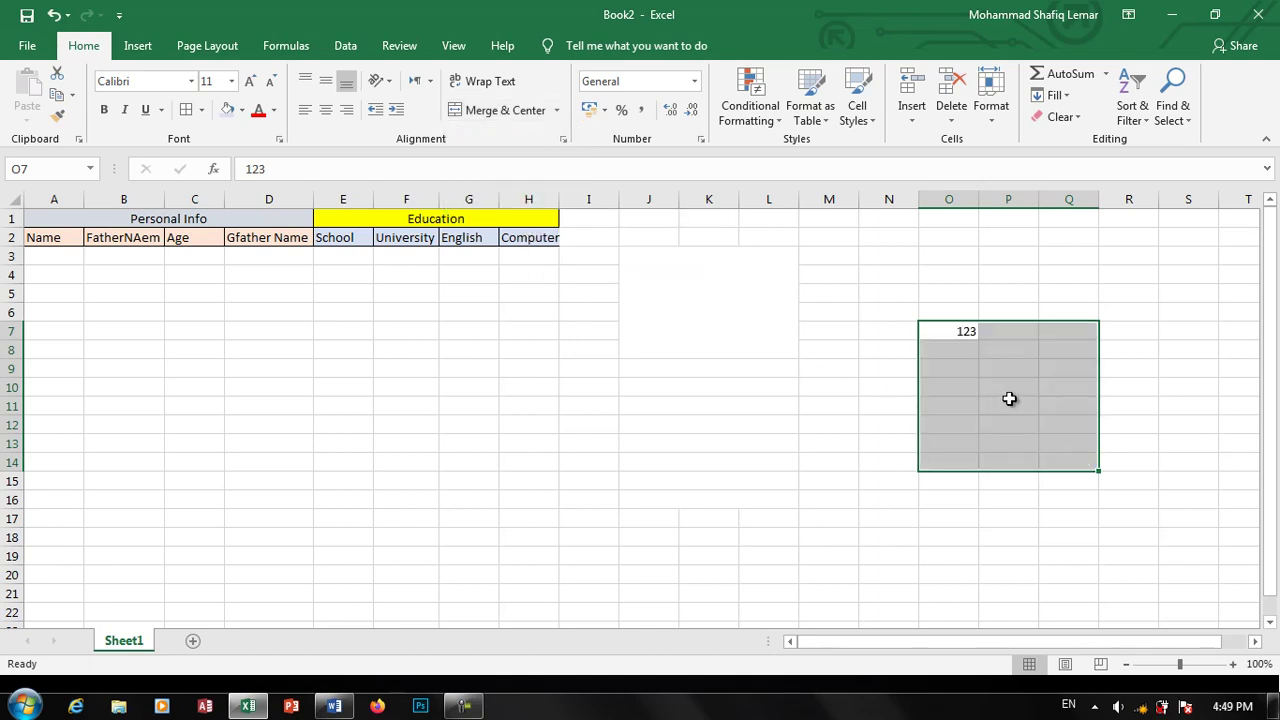
click(1045, 378)
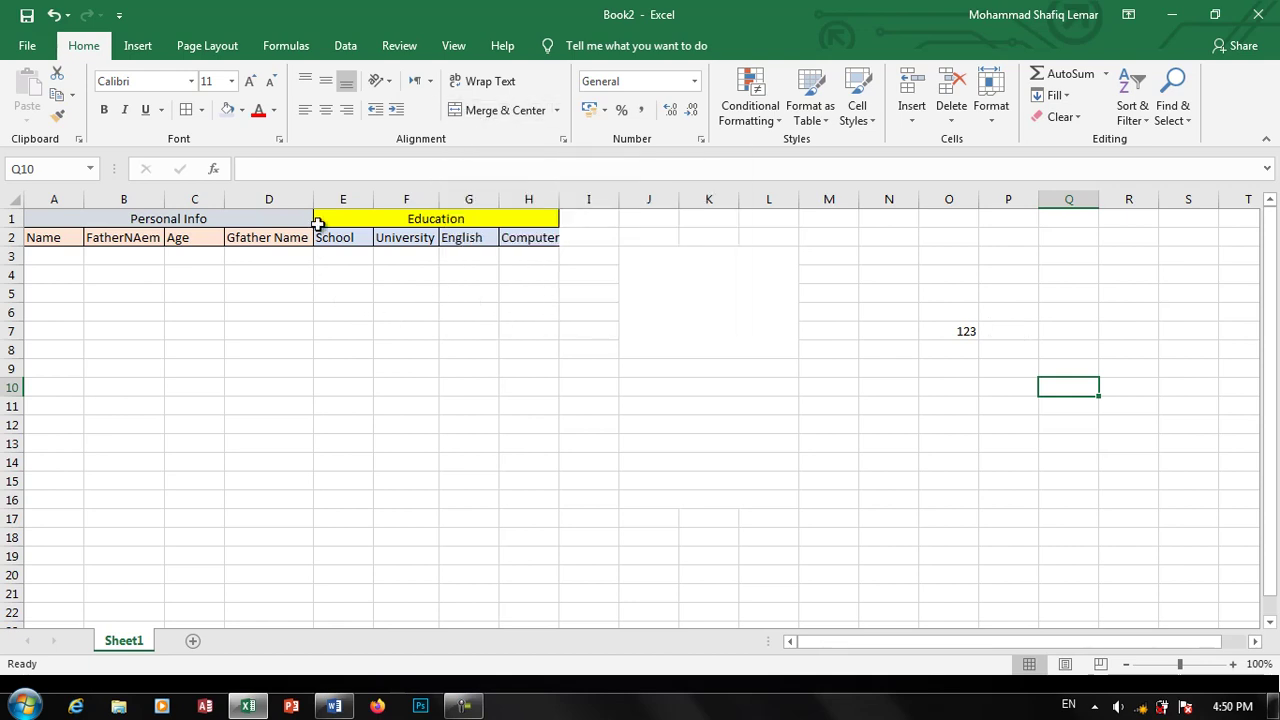
Step: Replace the Age heading in C2 with Date, then select J3:L8
click(179, 237)
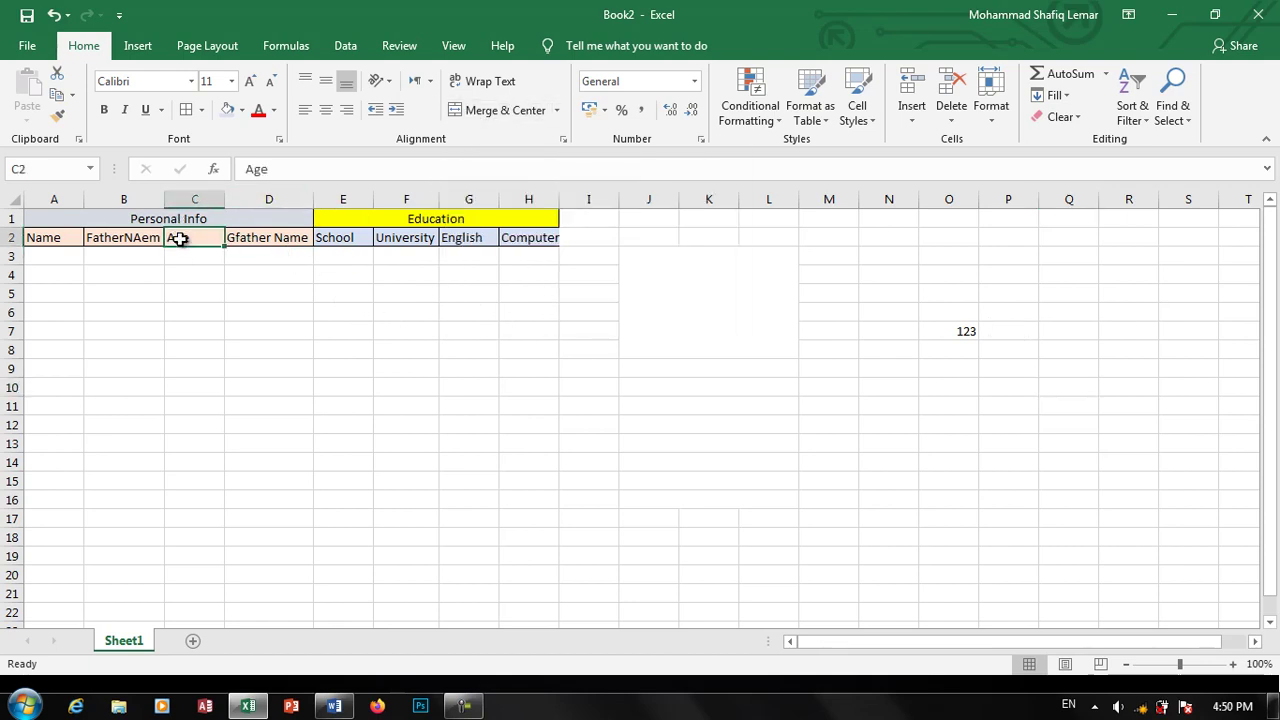
text(Date)
click(251, 293)
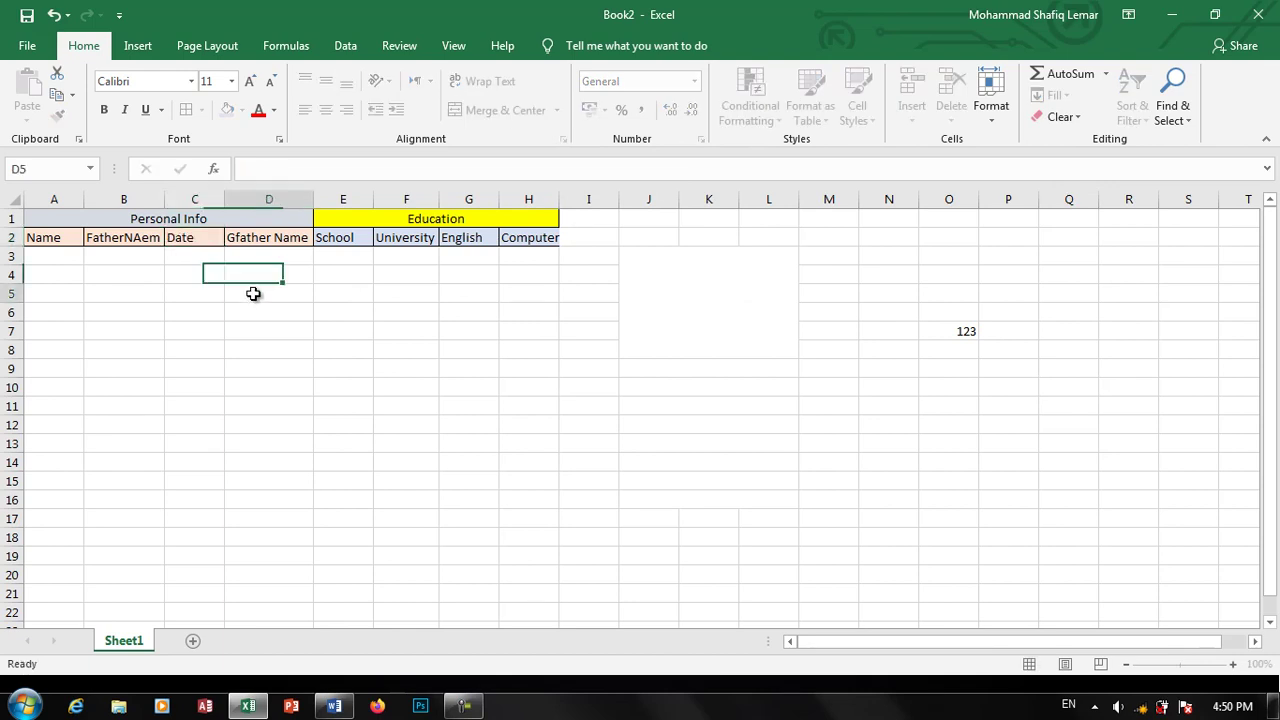
drag(620, 266, 780, 350)
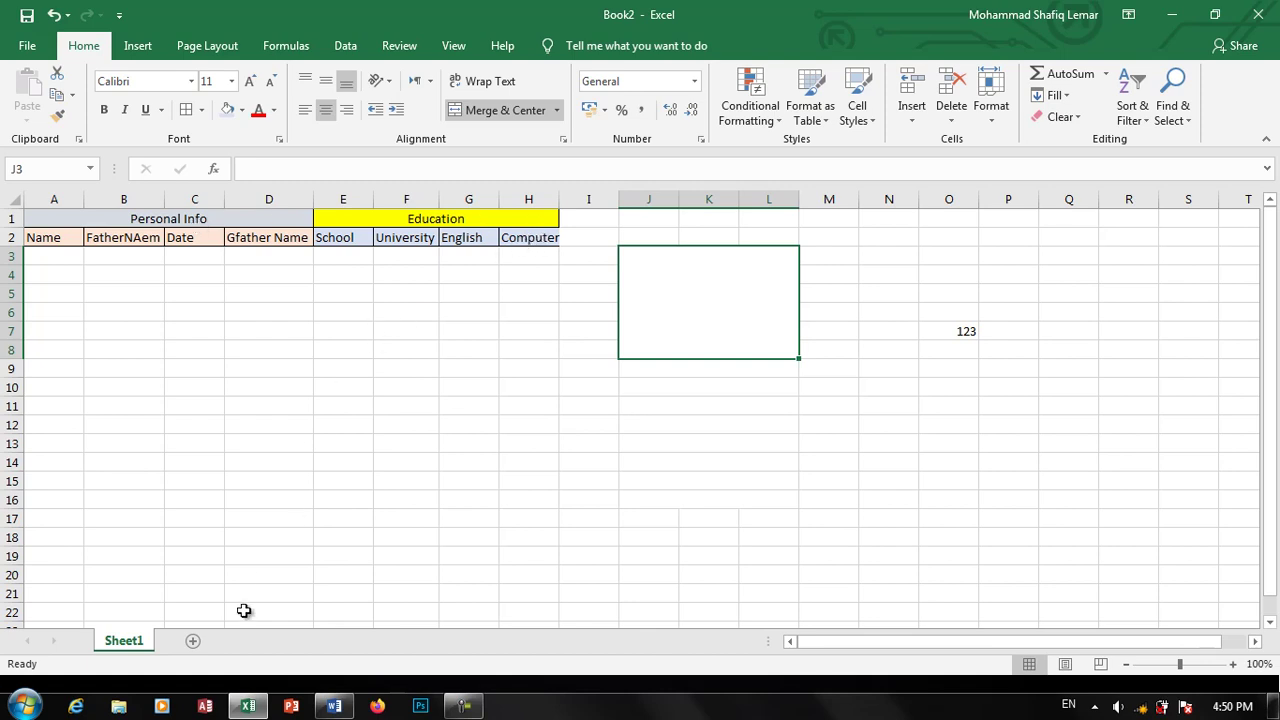
Step: Add Sheet2 with headers Item, Price, Amount and Date Perchased in row 1
click(193, 641)
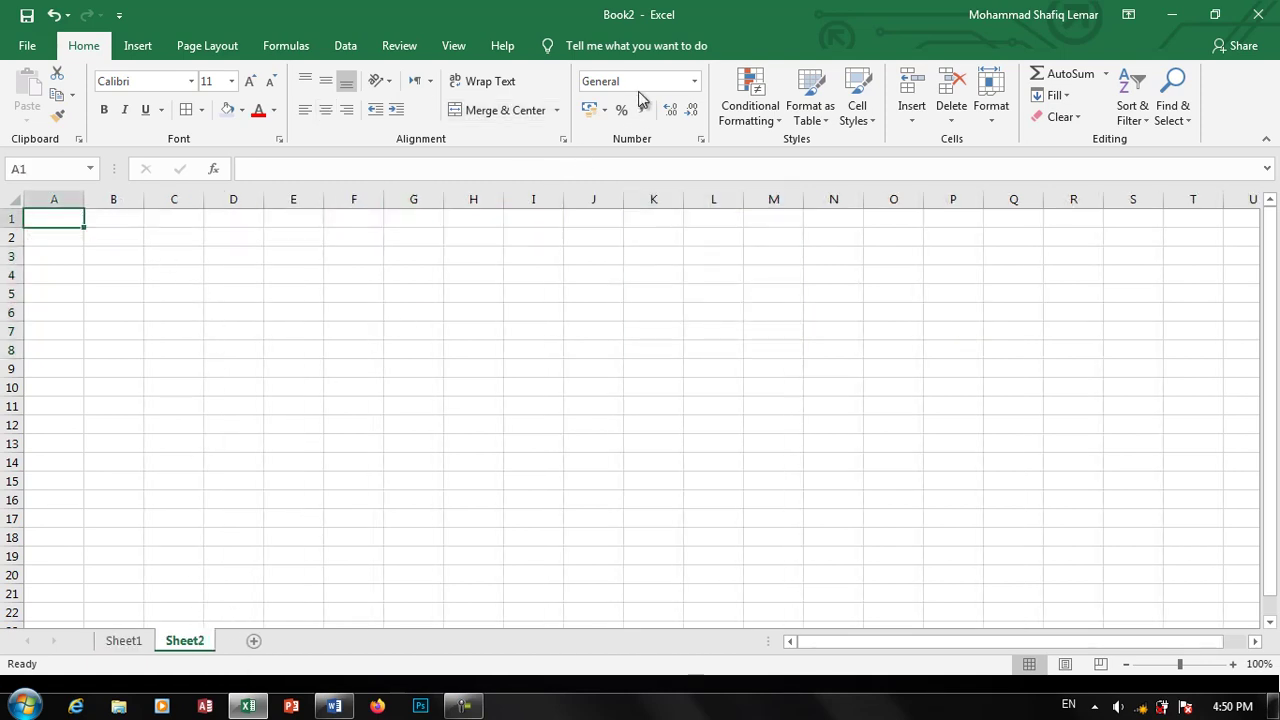
text(It)
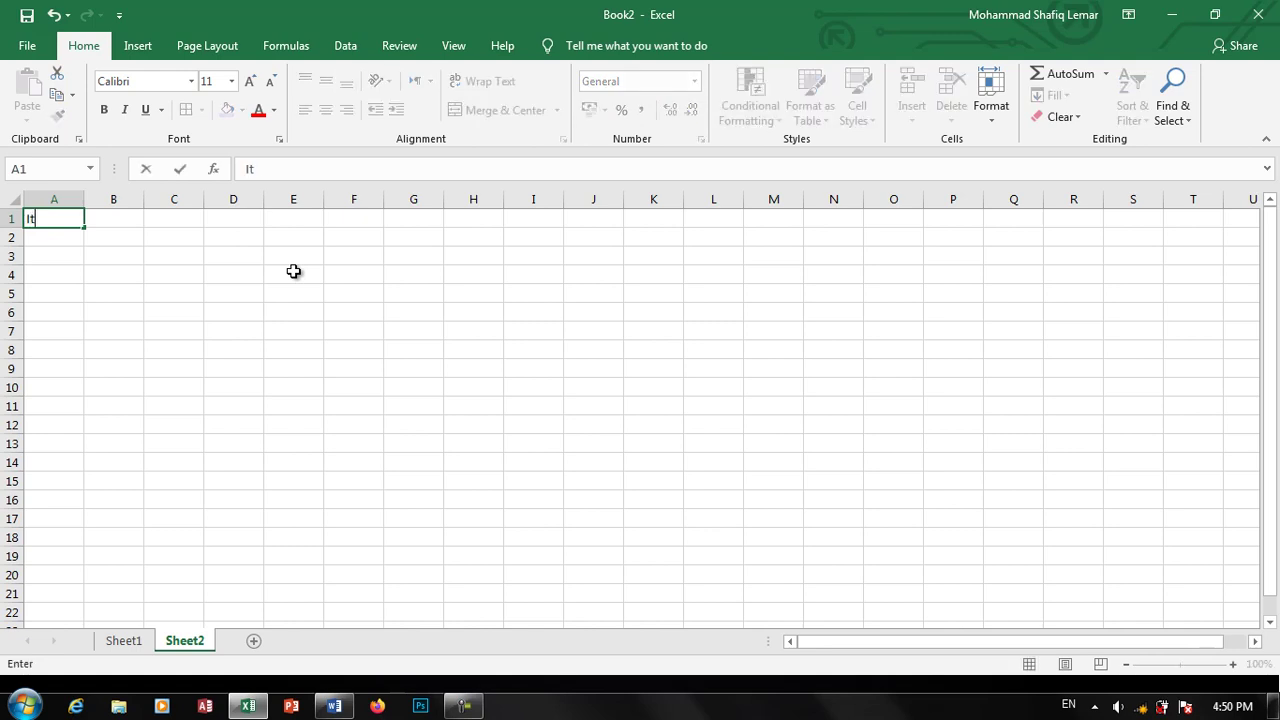
text(em)
key(Tab)
text(Na)
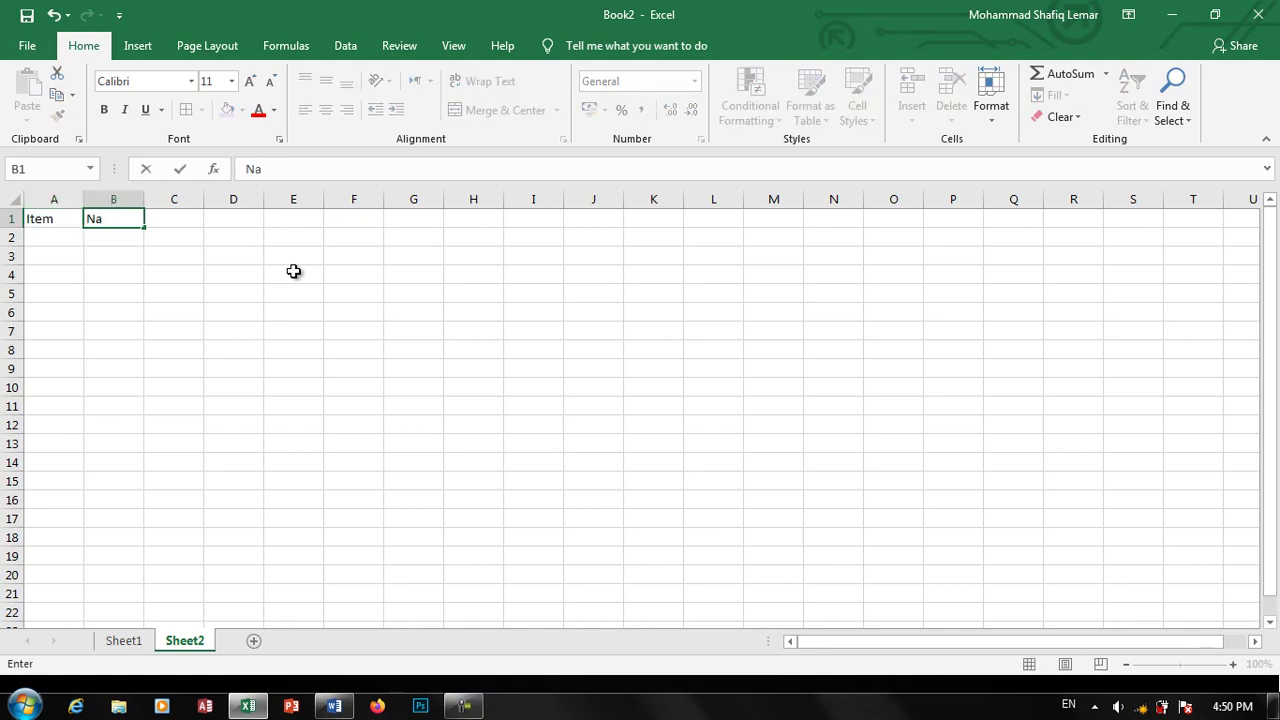
key(BackSpace)
key(BackSpace)
text(Price)
key(Tab)
text(Amount)
key(Tab)
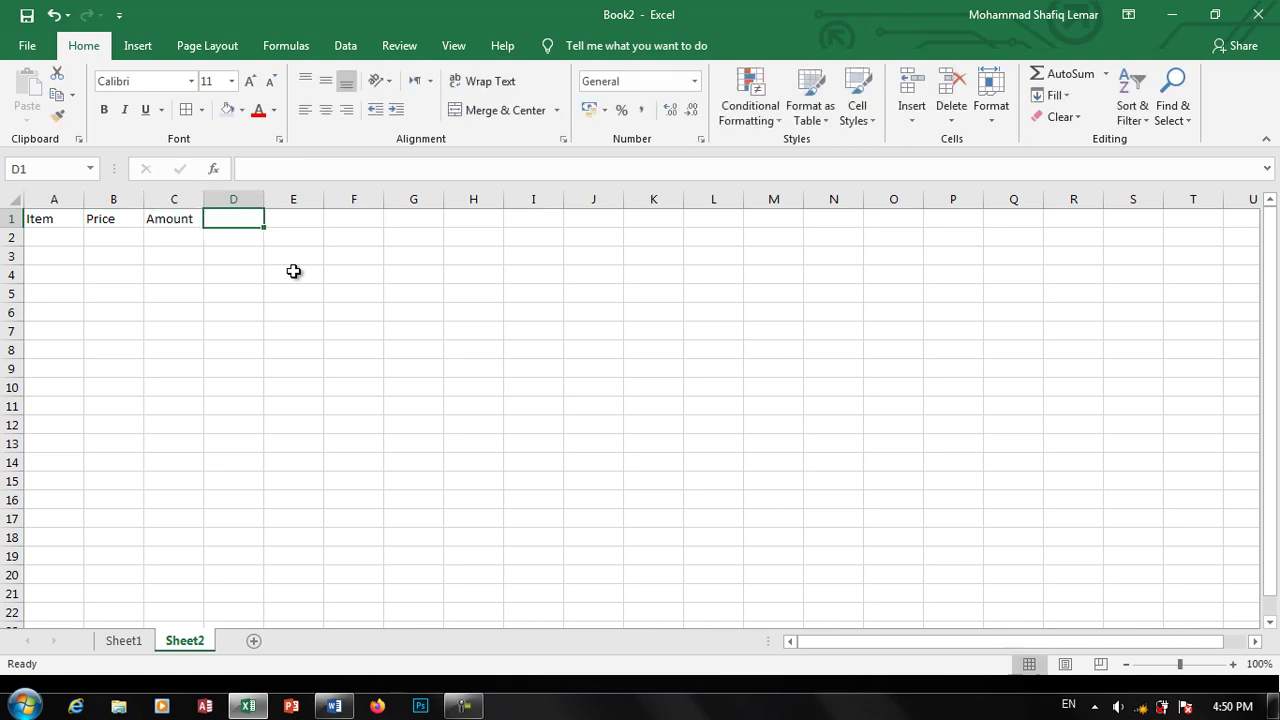
text(Date )
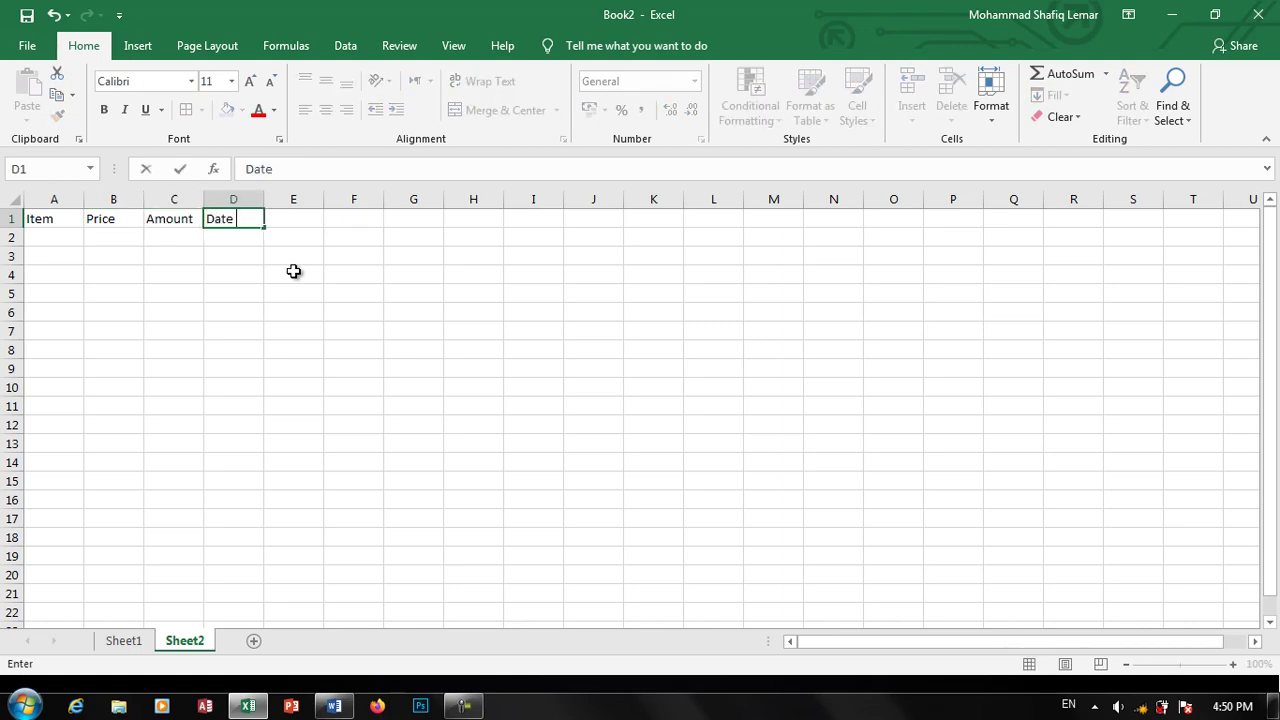
text(Perchased)
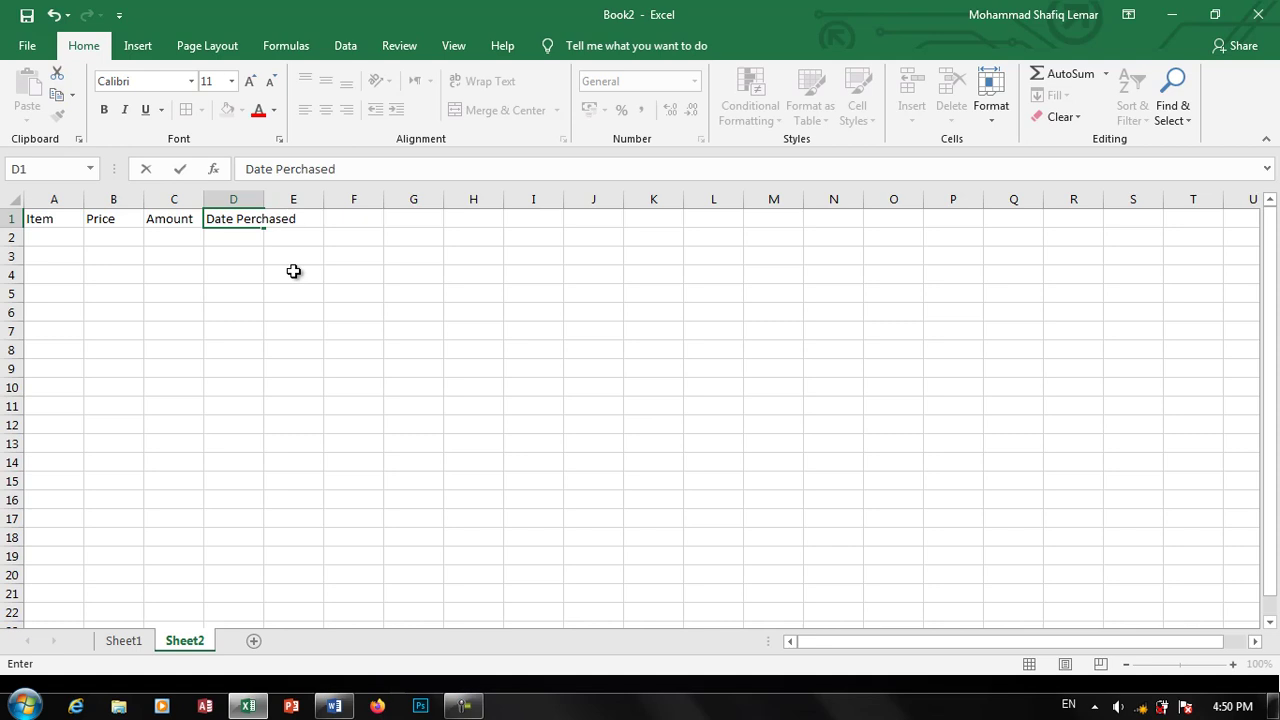
key(Tab)
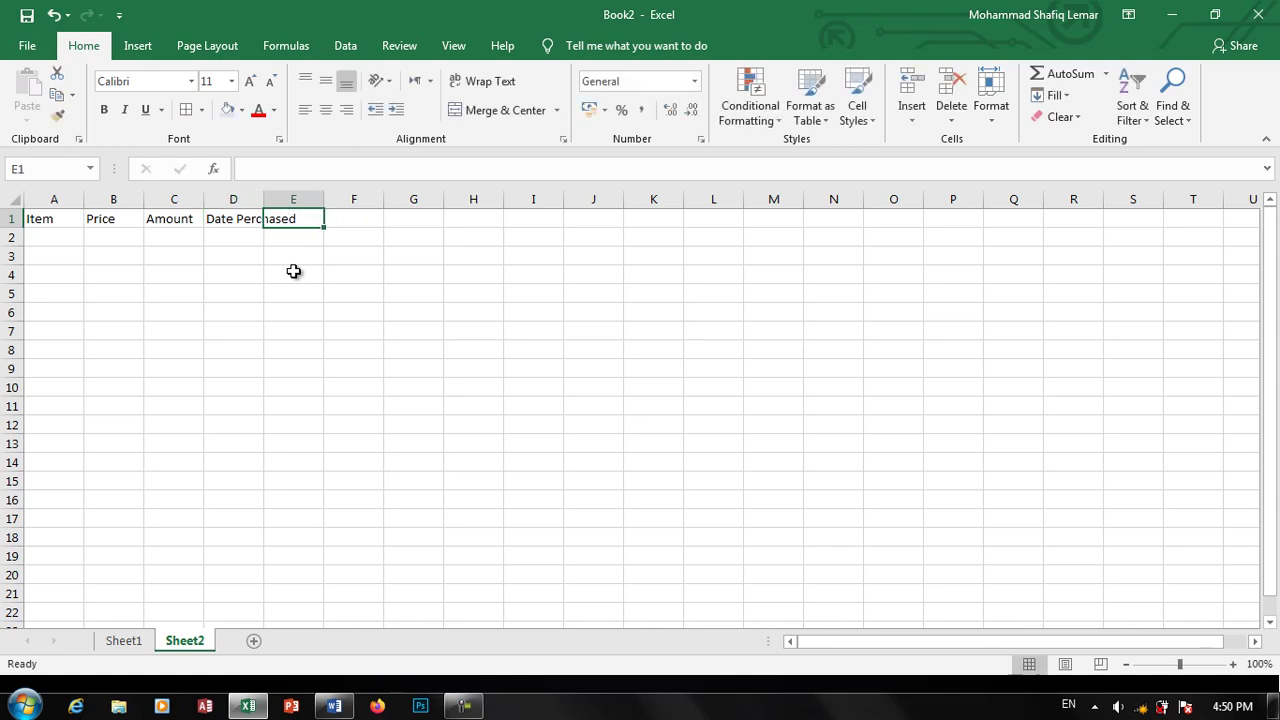
Step: Autofit column D, enter Book priced 500 in row 2, and select B2:B17
double_click(263, 199)
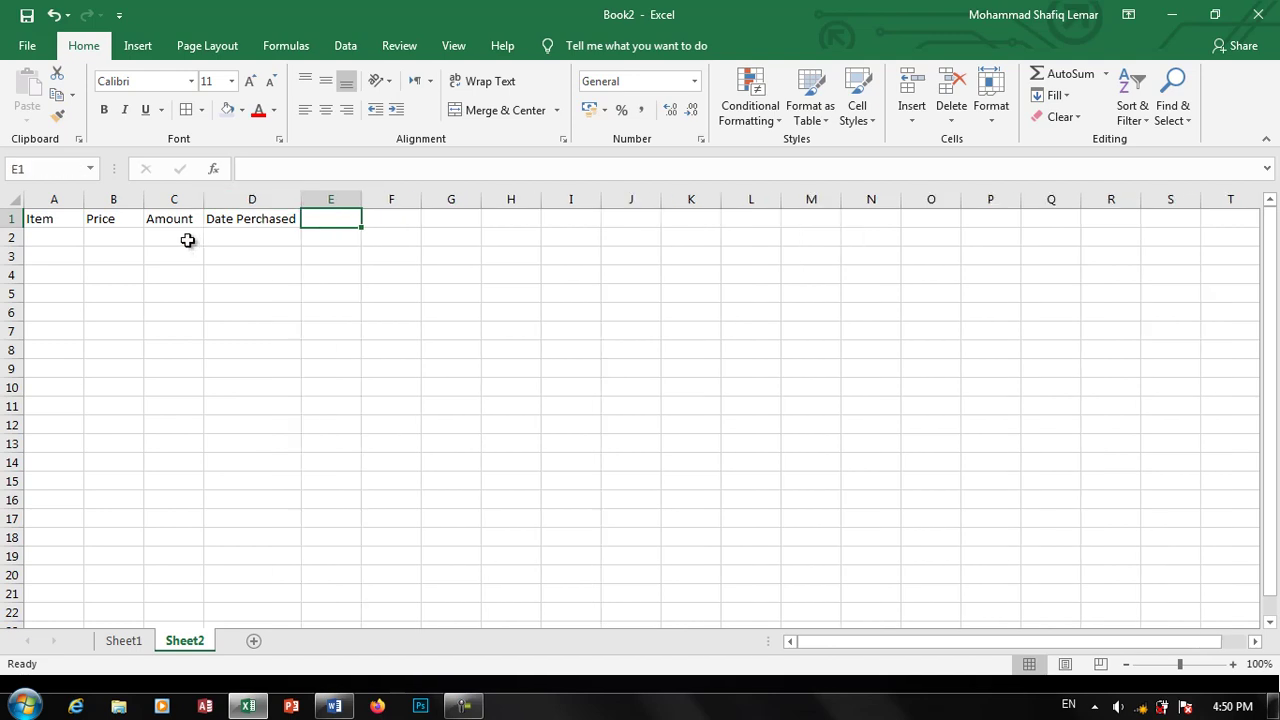
drag(113, 239, 113, 438)
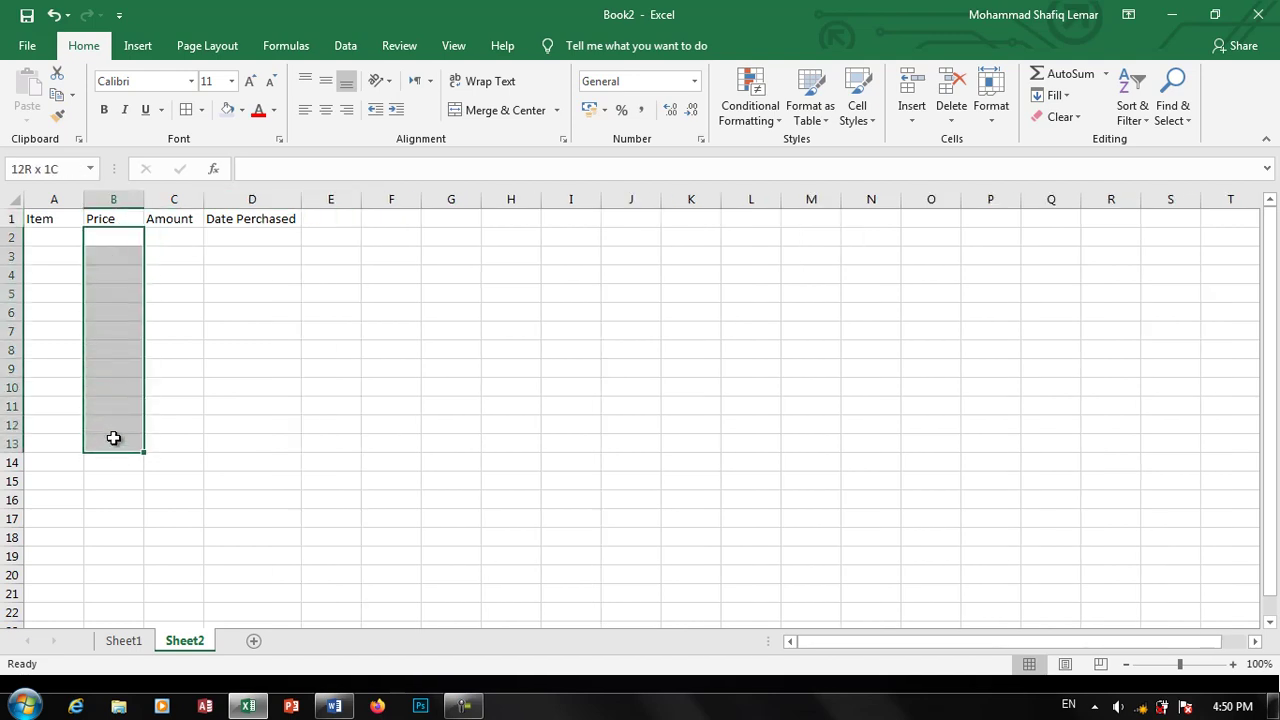
click(111, 240)
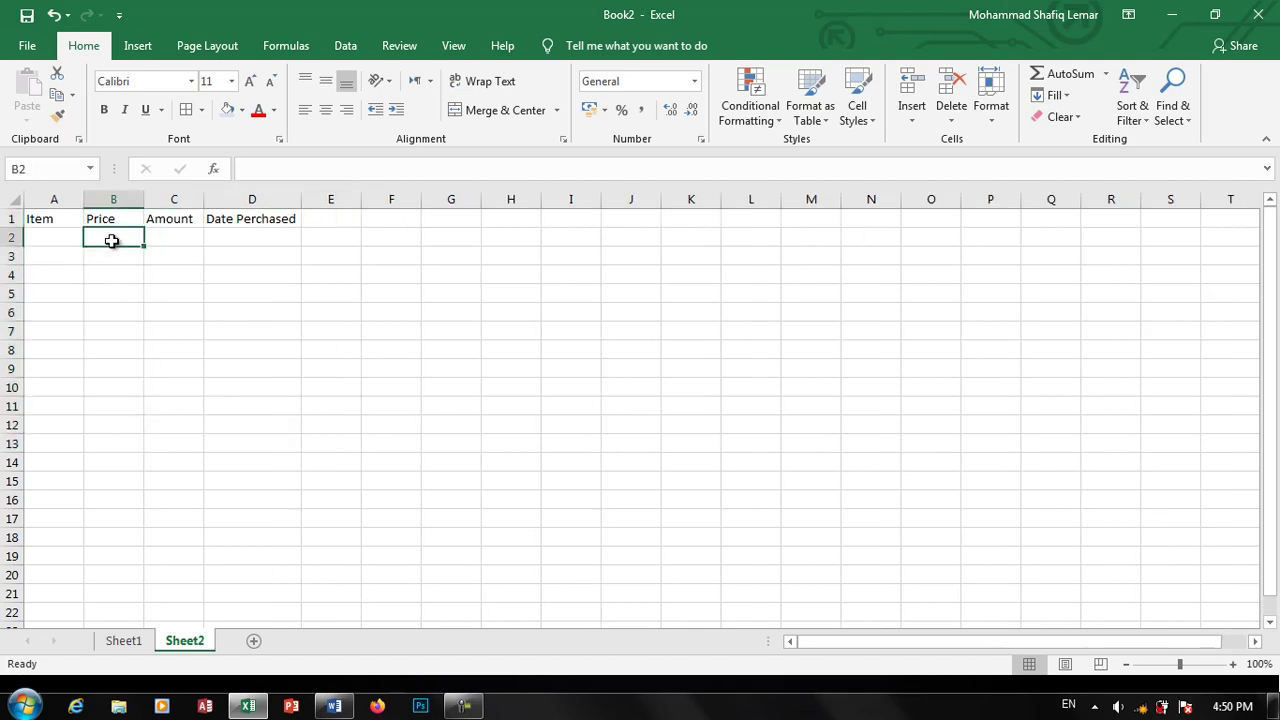
key(Left)
text(Book)
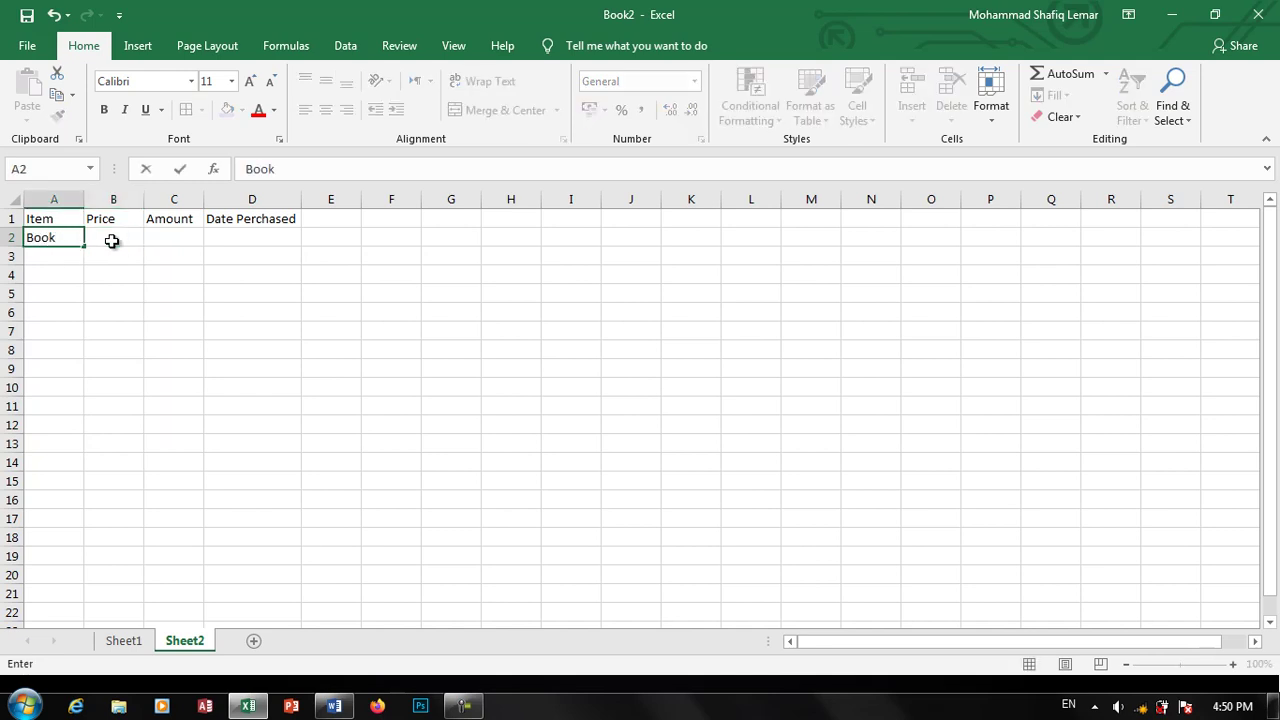
key(Tab)
text(500)
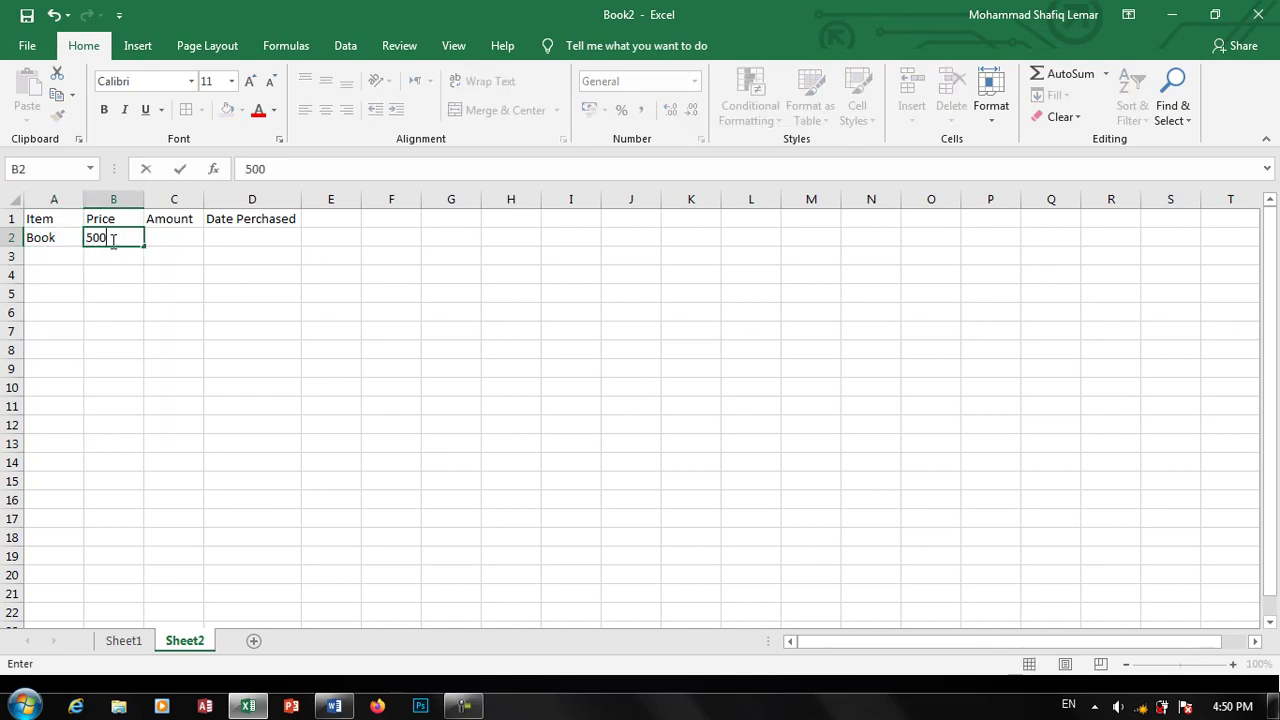
key(Return)
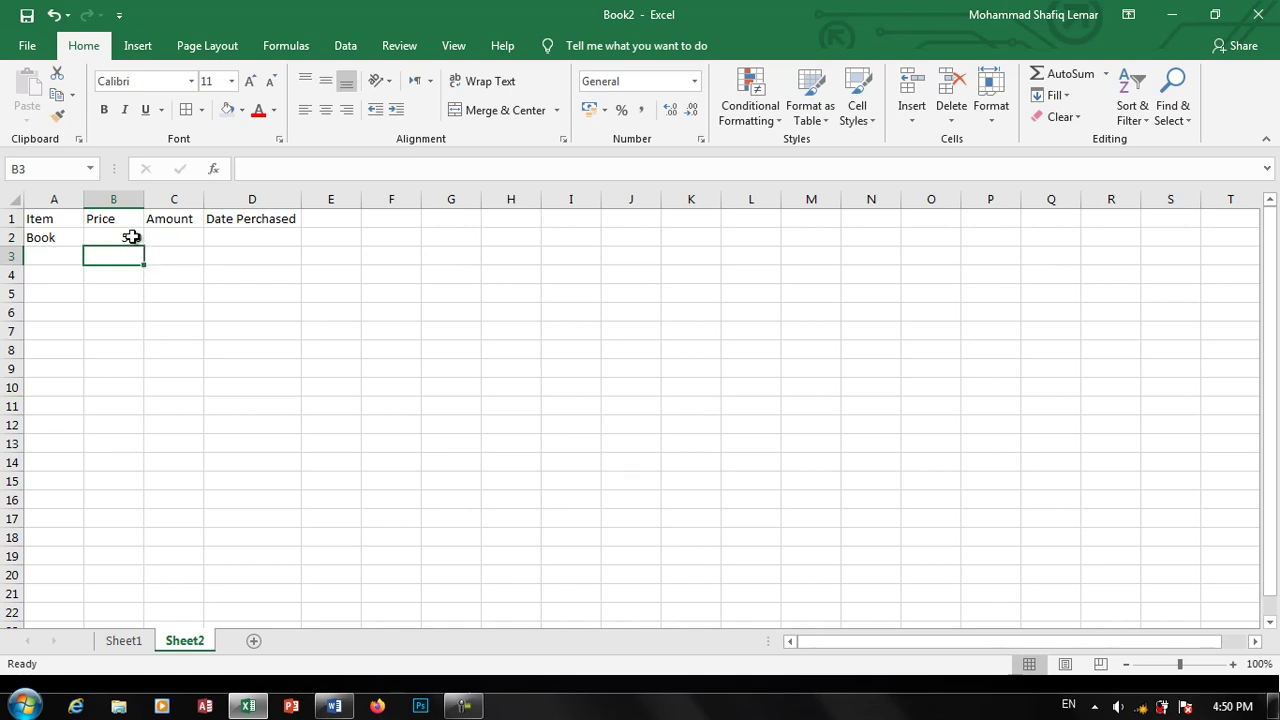
click(132, 237)
drag(132, 237, 114, 518)
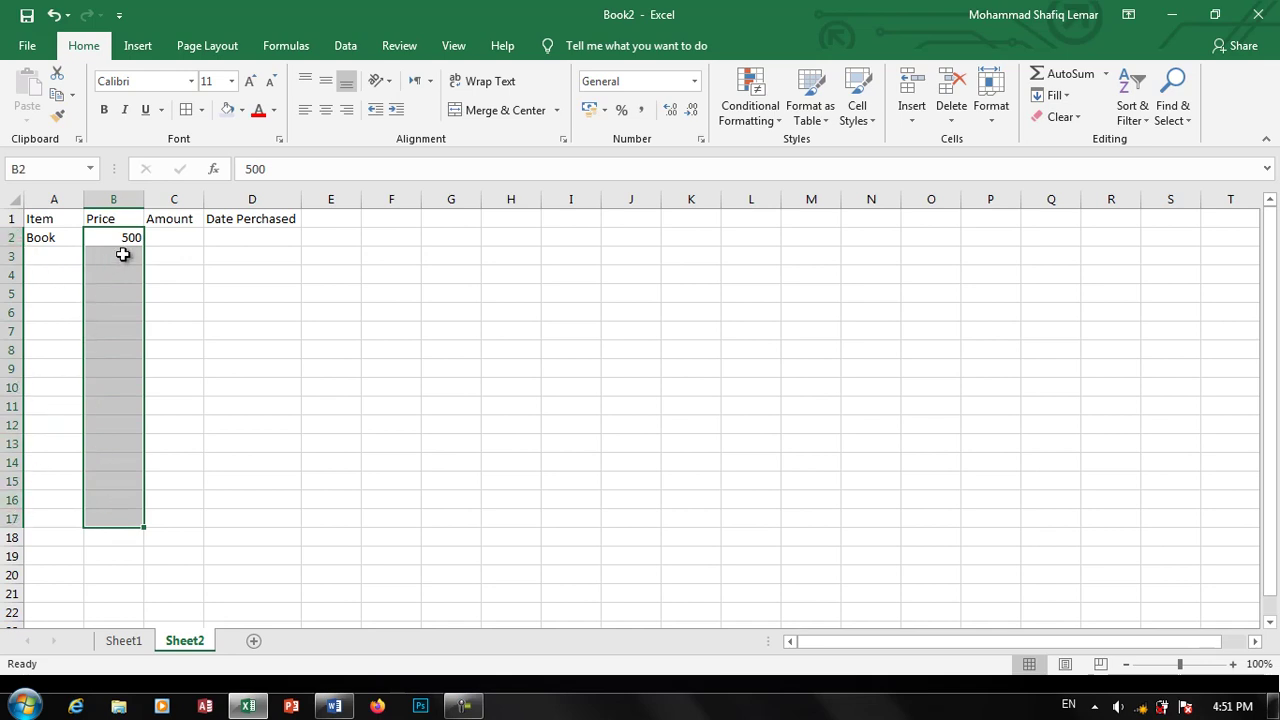
Step: Apply the Number format to the Amount cells C2:C20
click(698, 80)
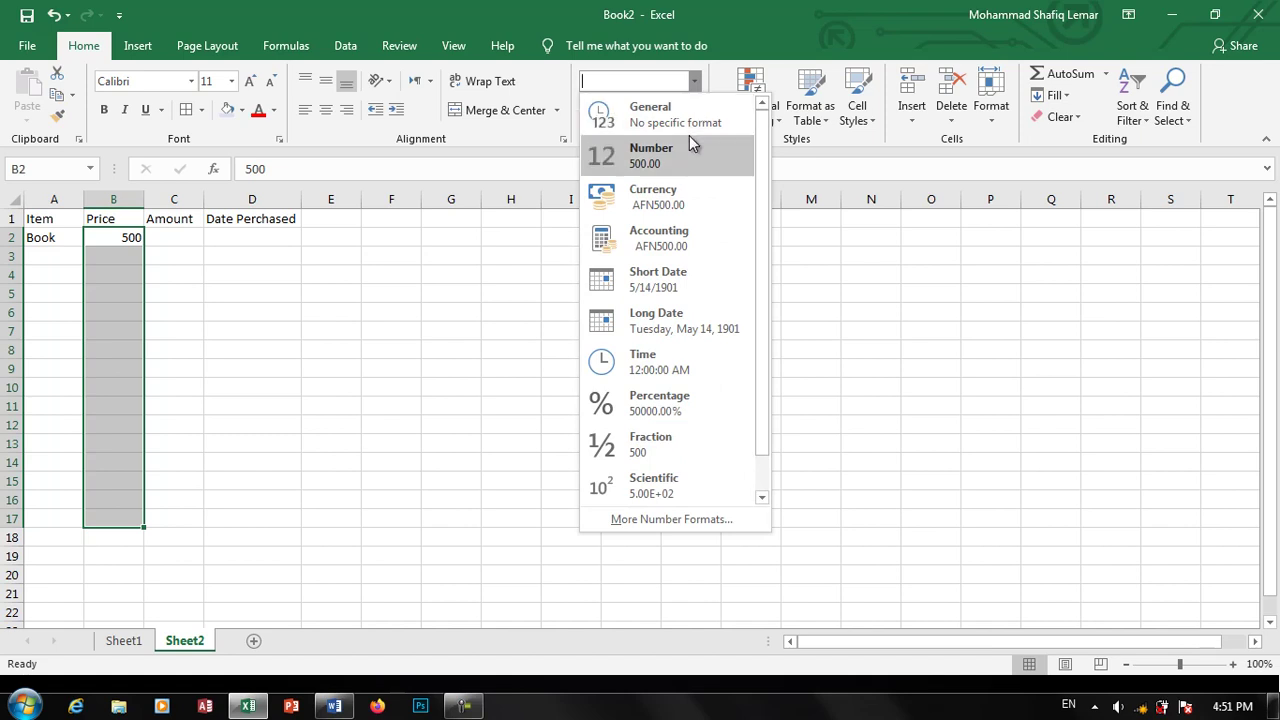
click(150, 265)
drag(170, 240, 175, 577)
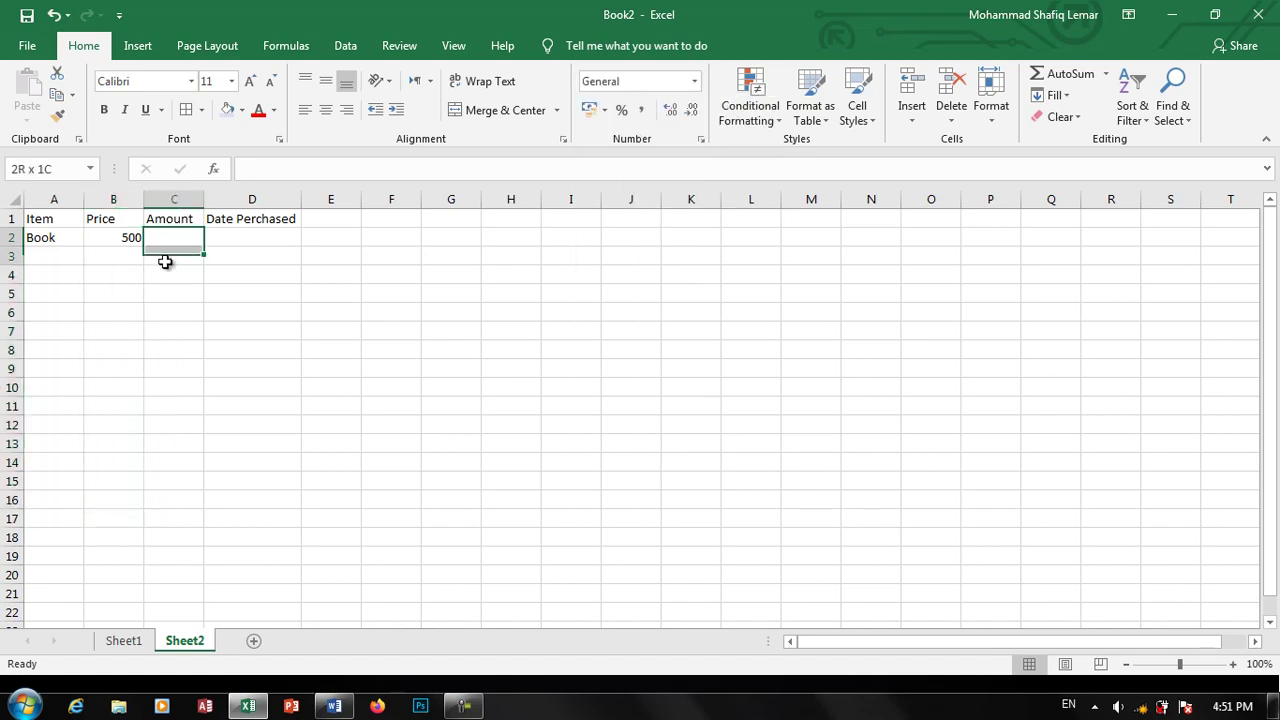
click(694, 81)
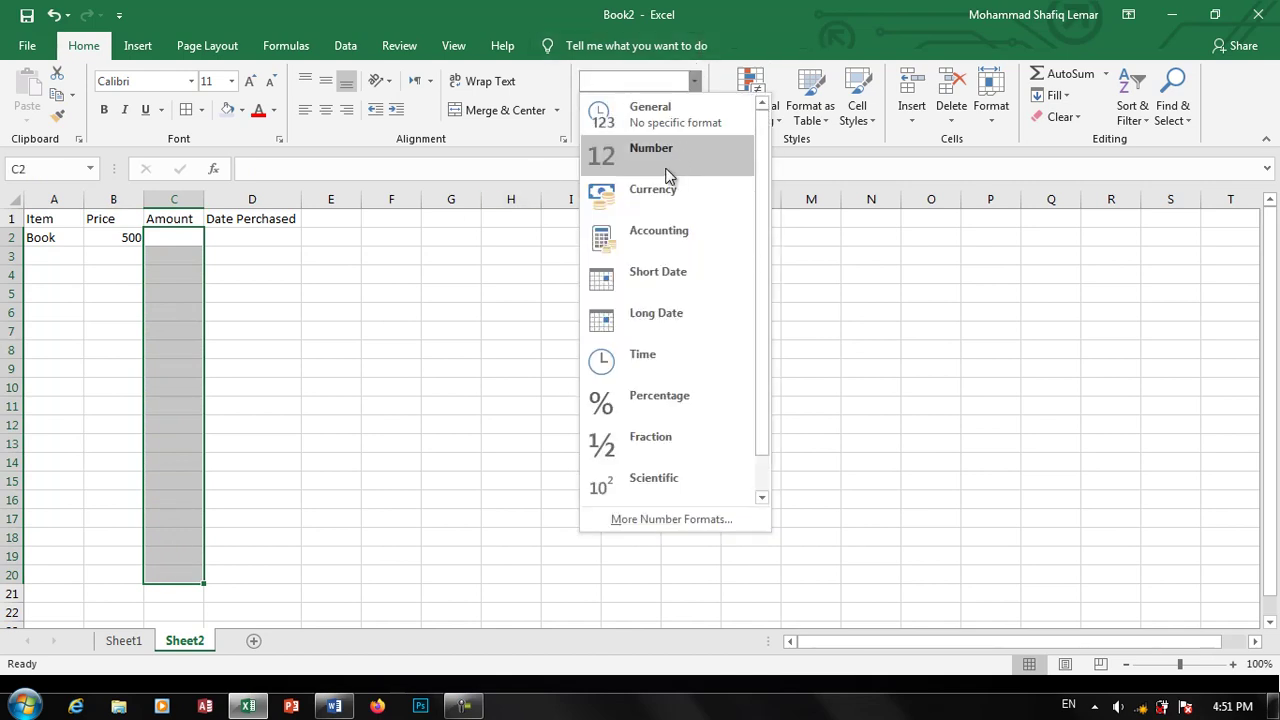
click(668, 172)
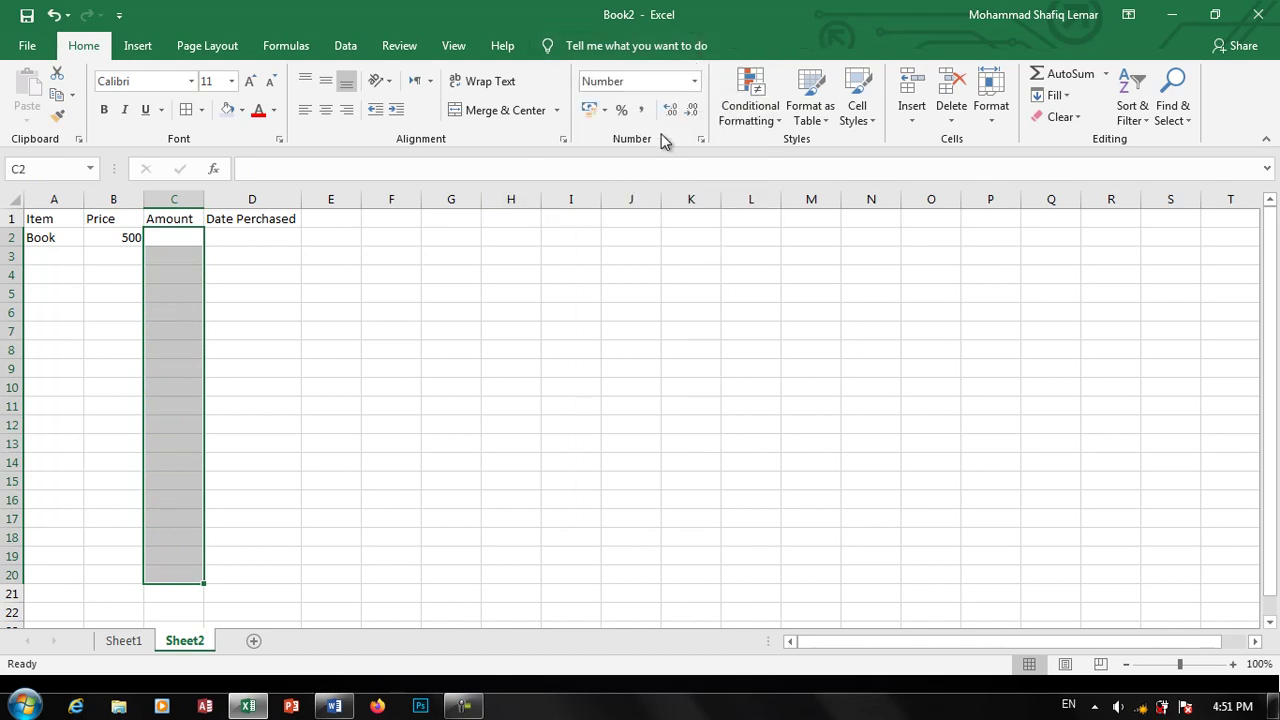
Step: Apply the Currency format to the Price cells from B2 downward
click(693, 84)
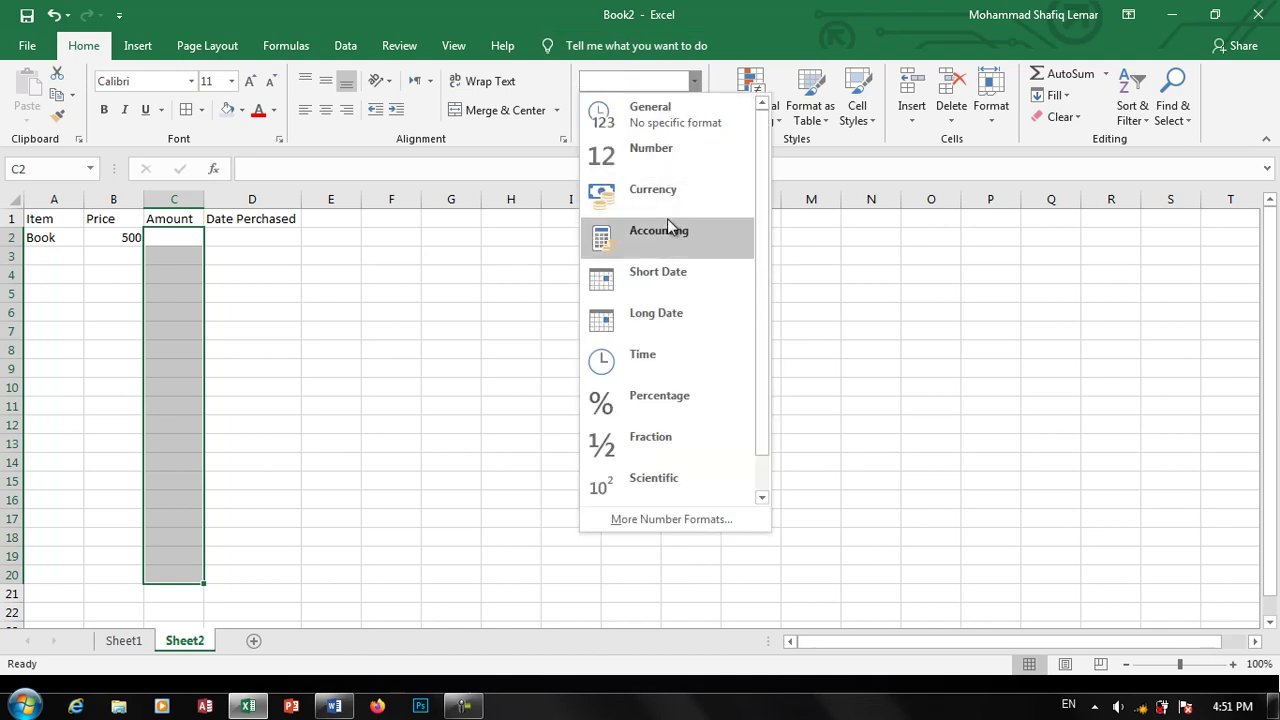
click(129, 236)
drag(129, 237, 117, 557)
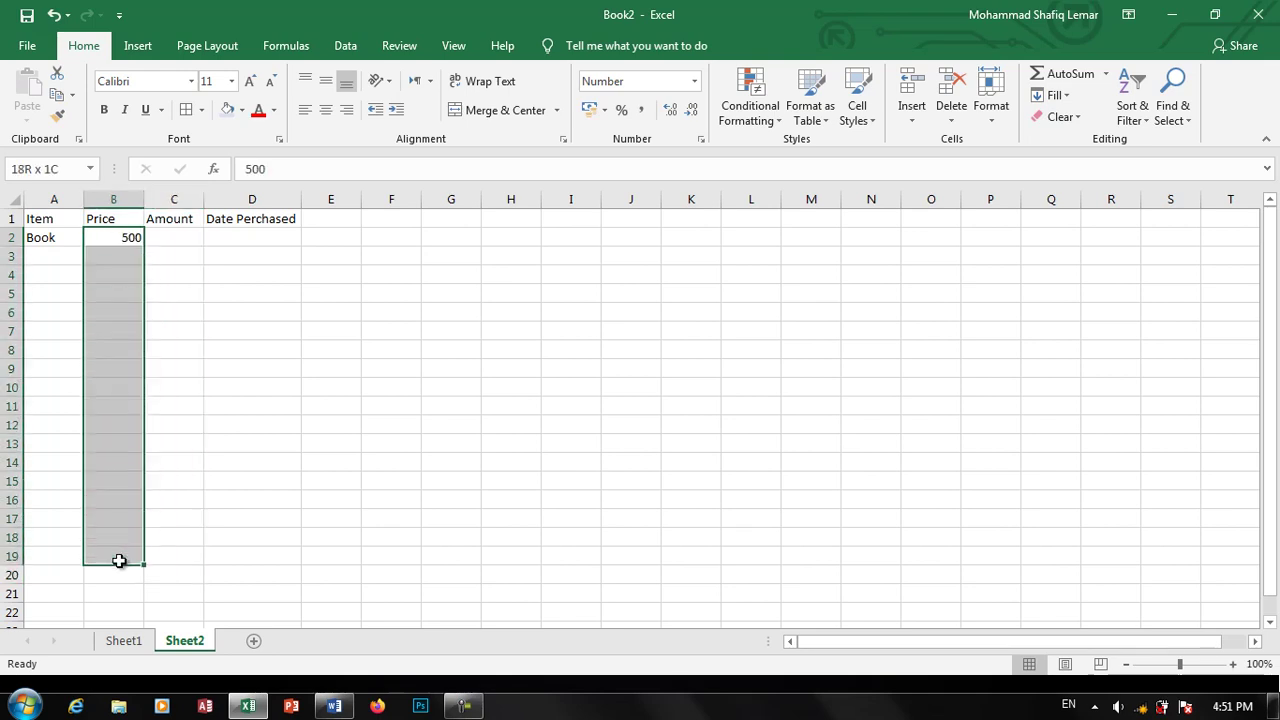
click(695, 81)
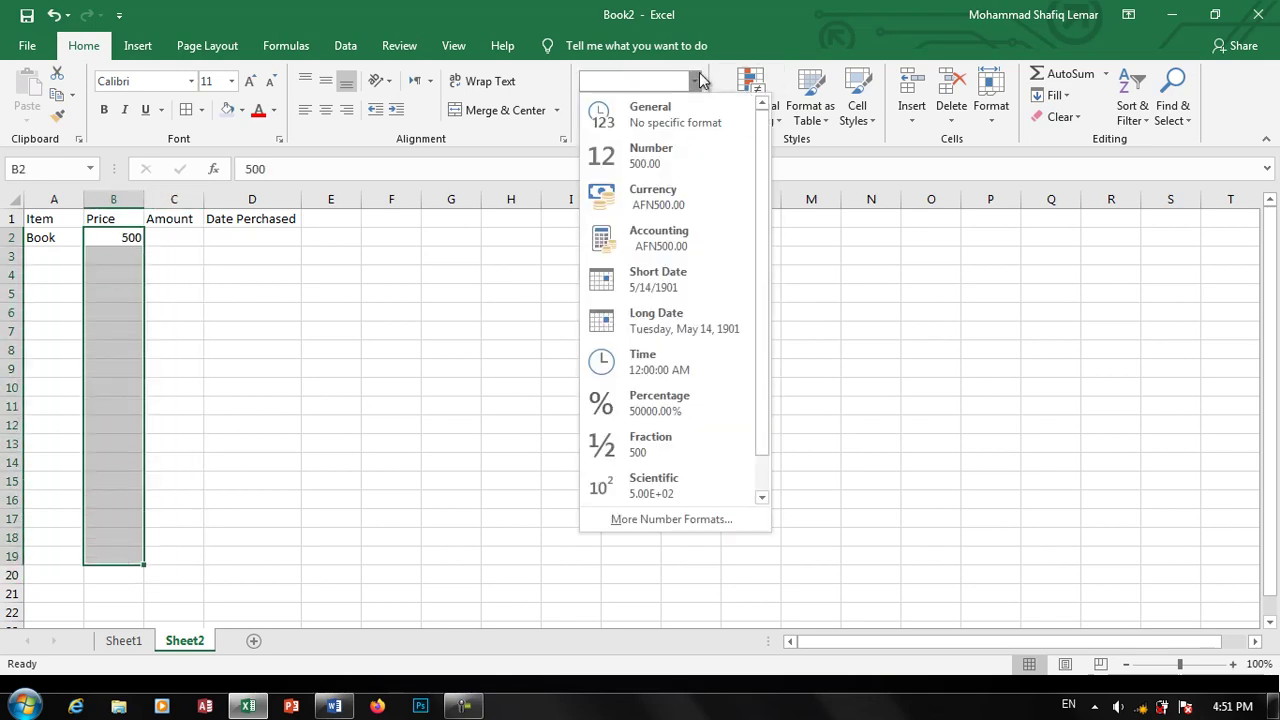
click(677, 200)
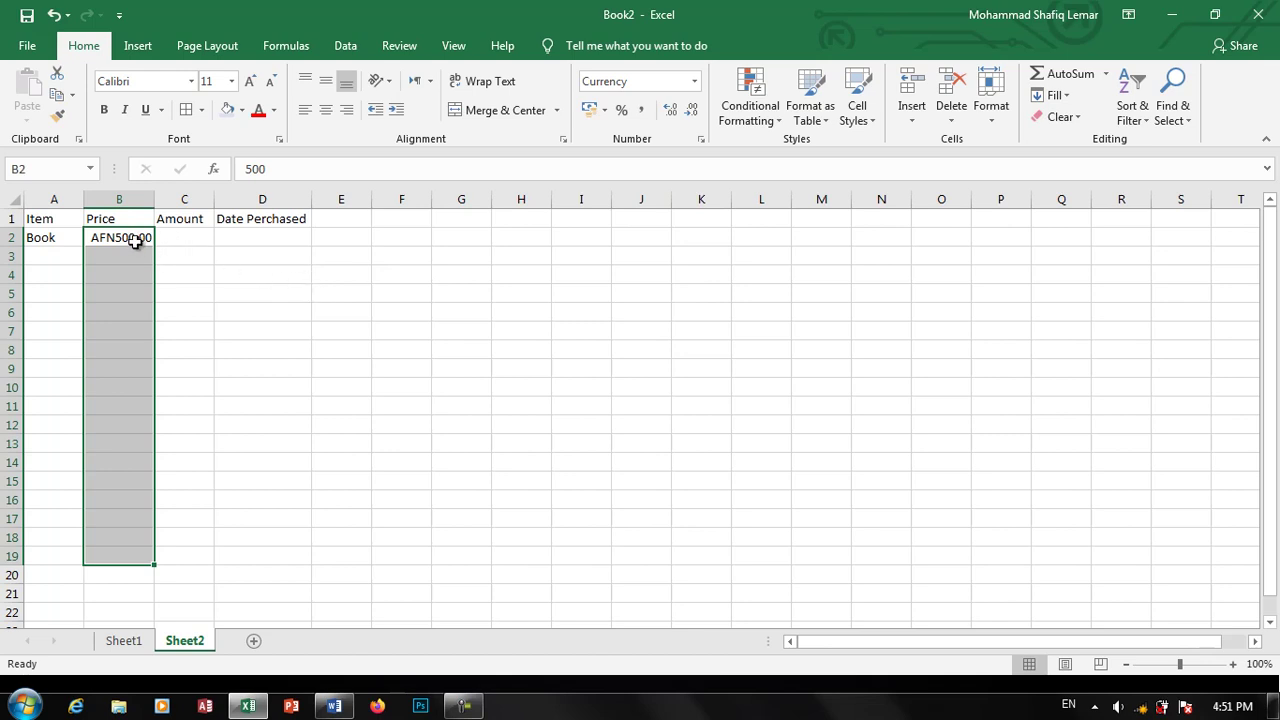
Step: Add Ruler priced 170 and Computer priced 50000 in rows 3 and 4
click(130, 258)
text(170)
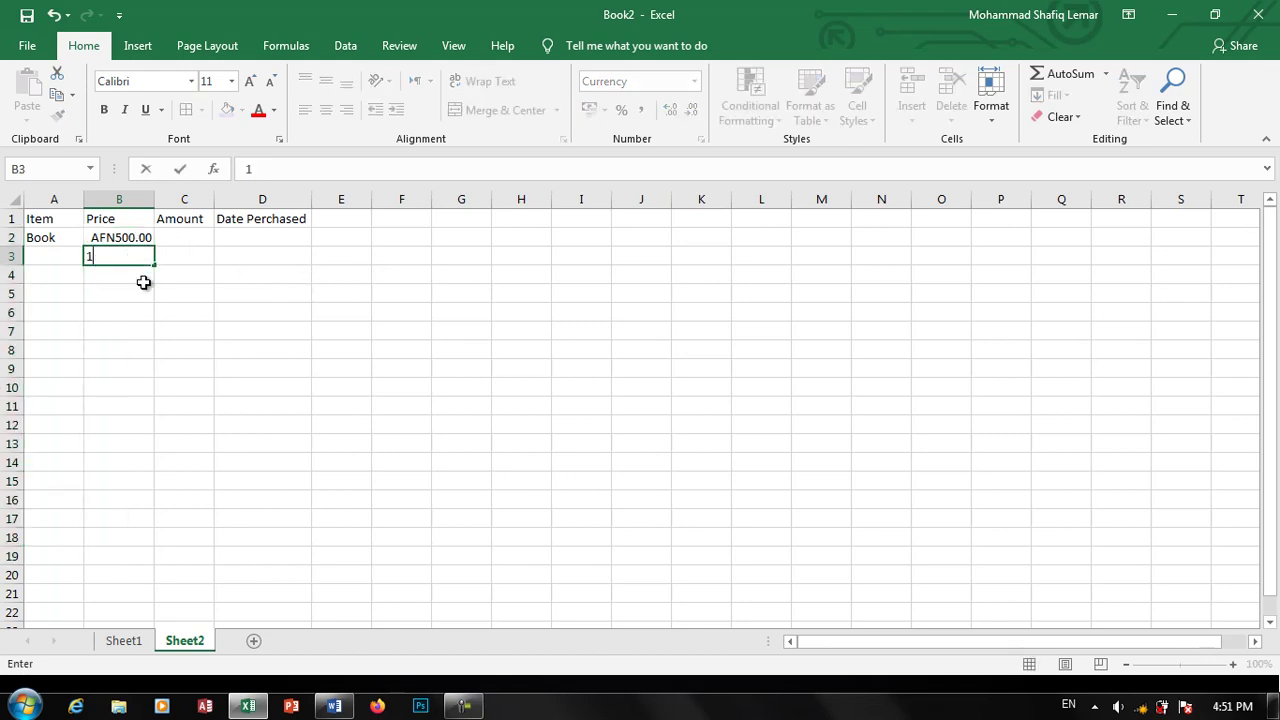
key(Return)
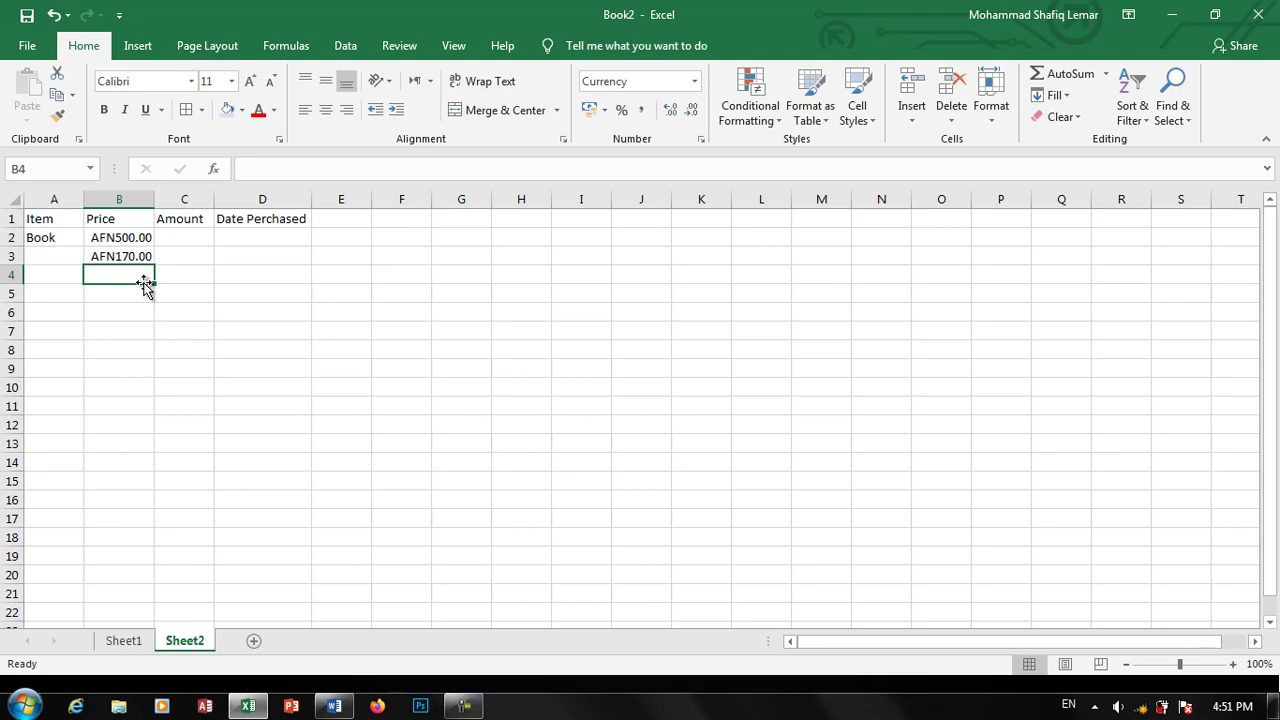
key(Up)
key(Left)
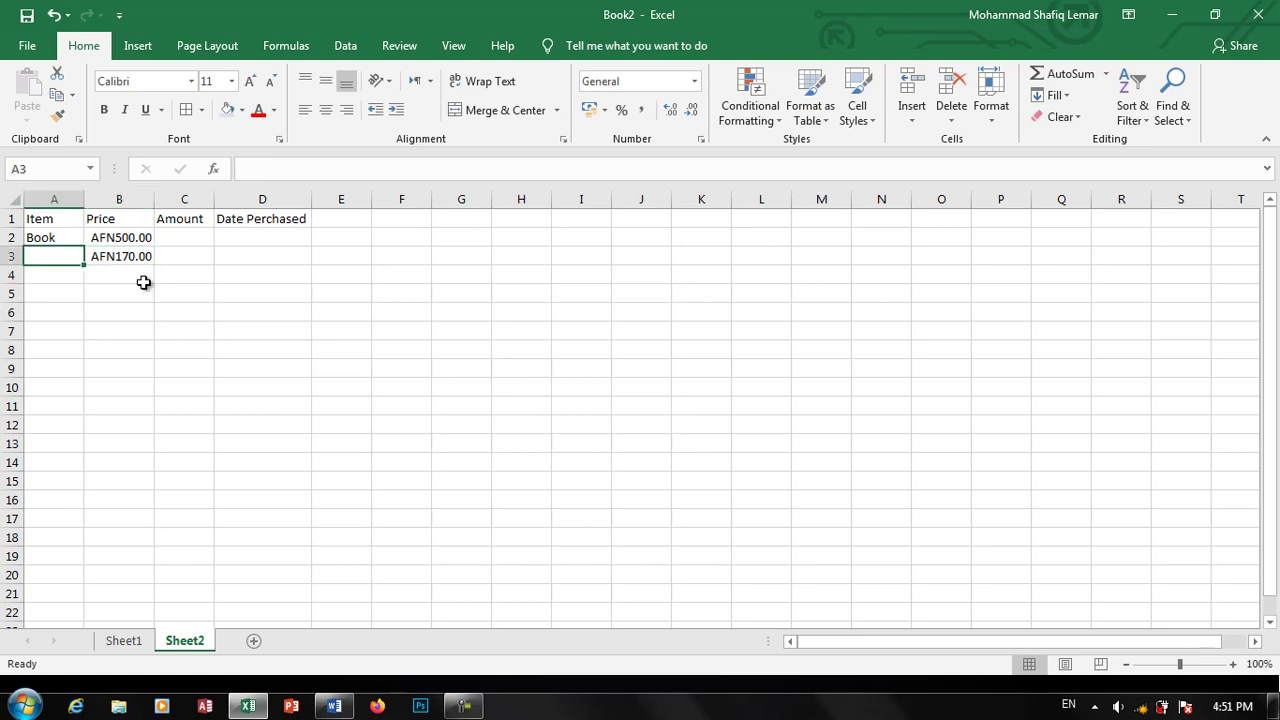
text(R)
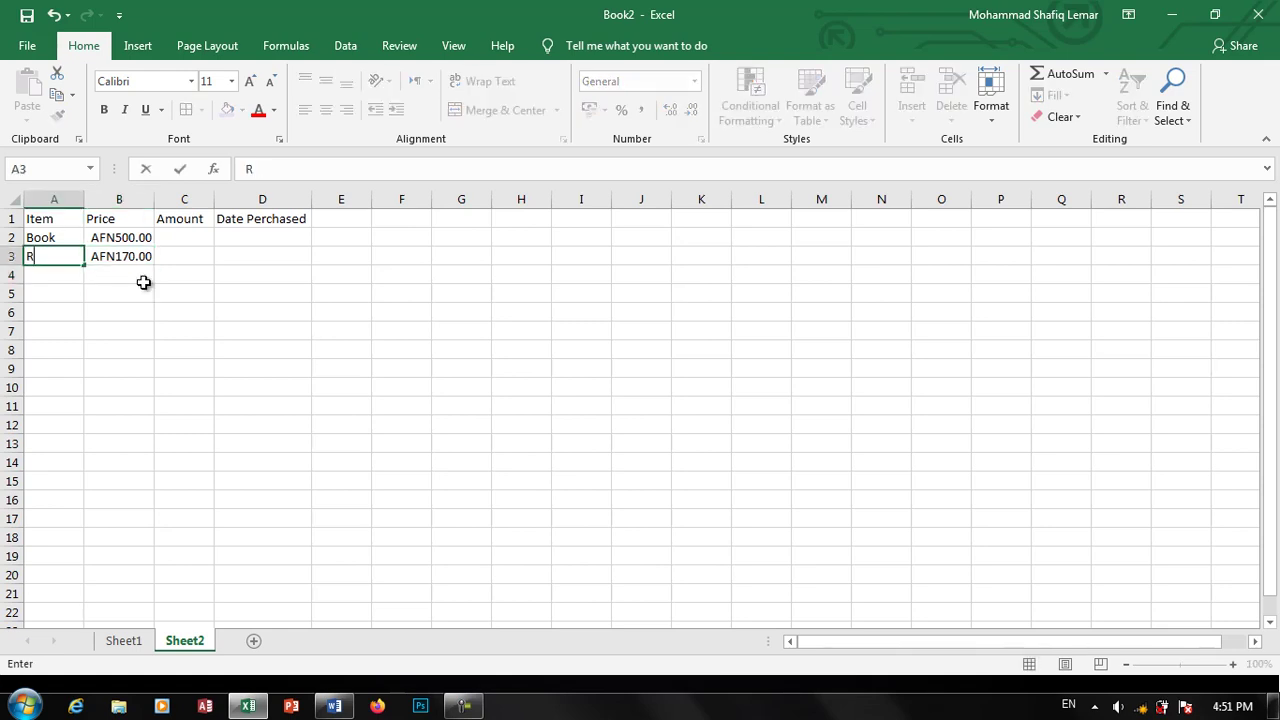
text(uler)
key(Return)
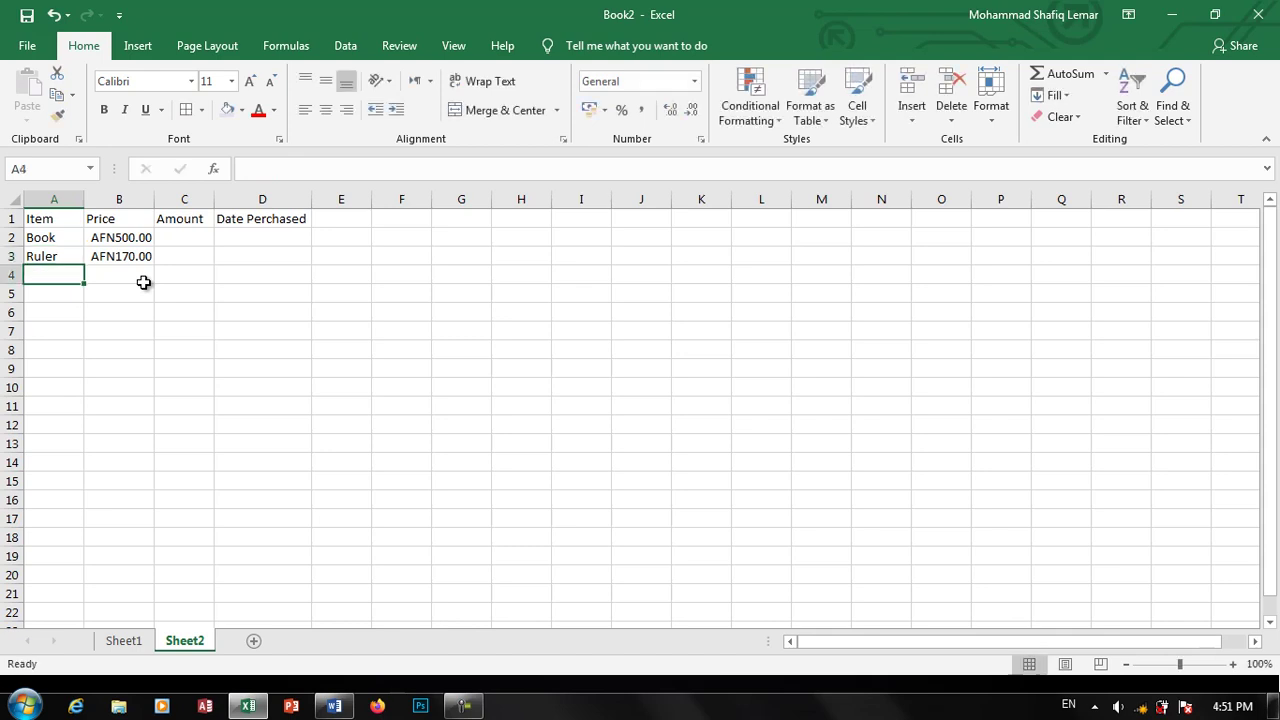
text(Computer)
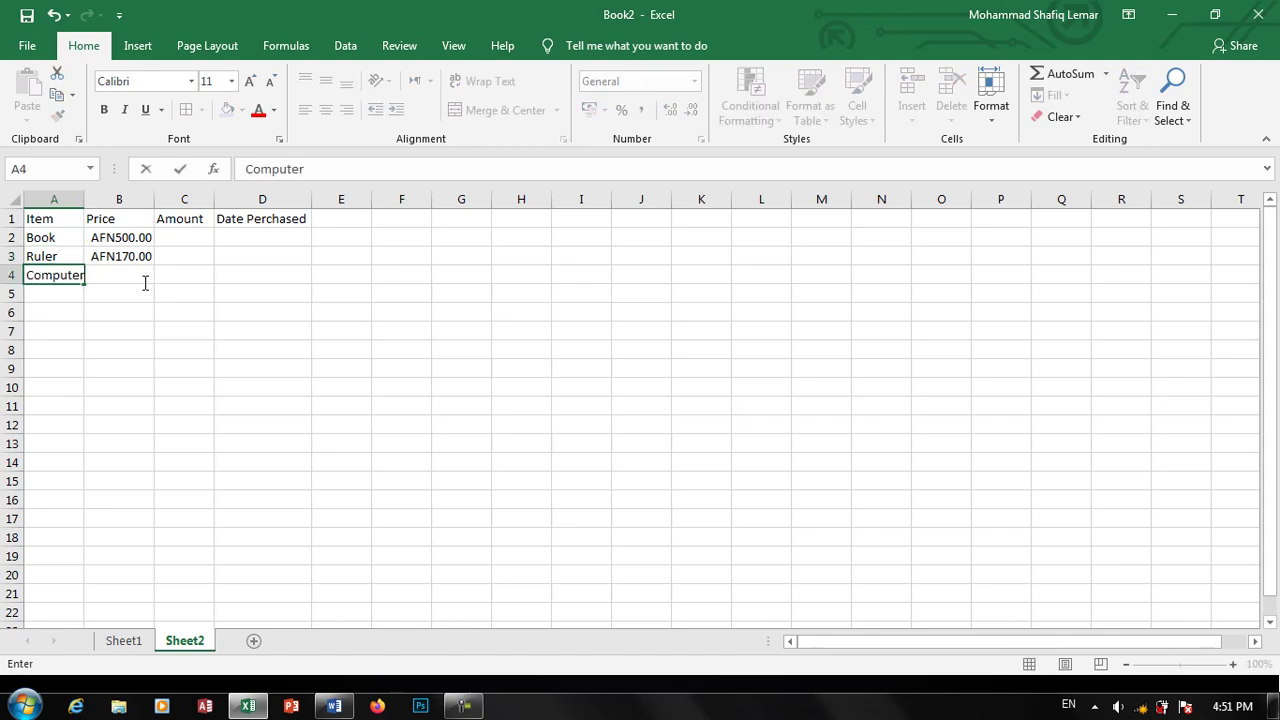
click(145, 283)
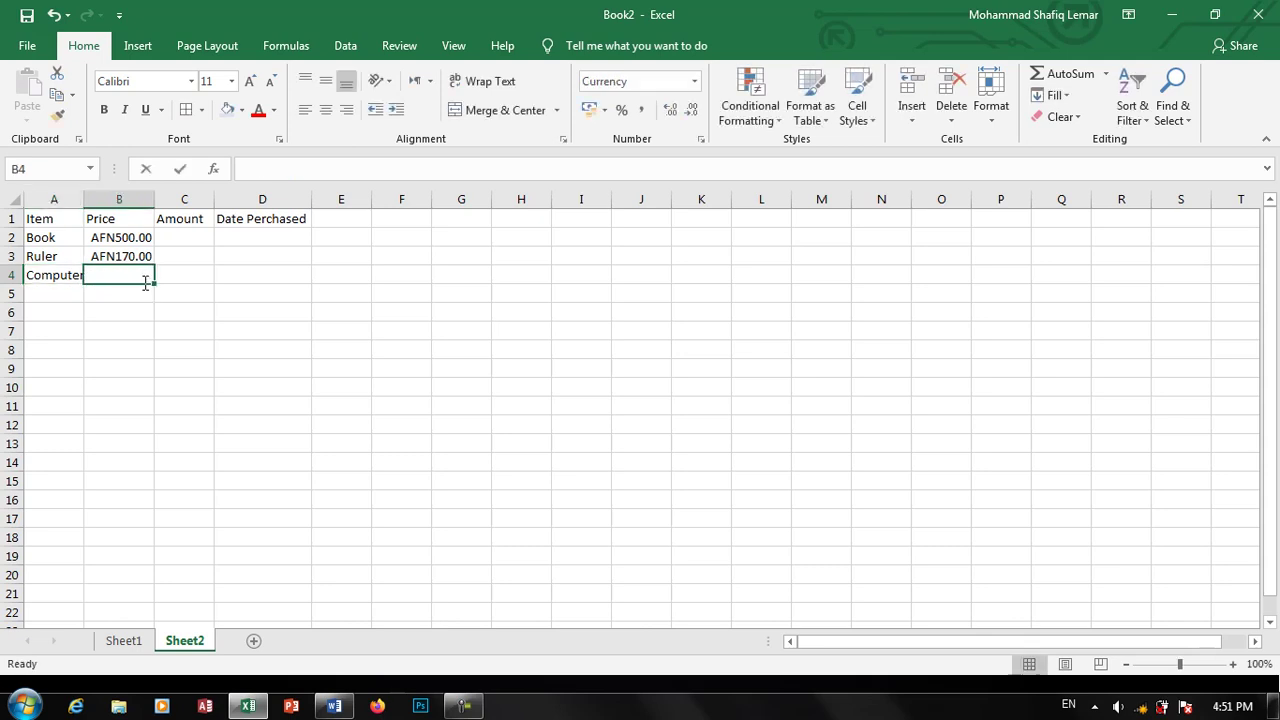
text(50000)
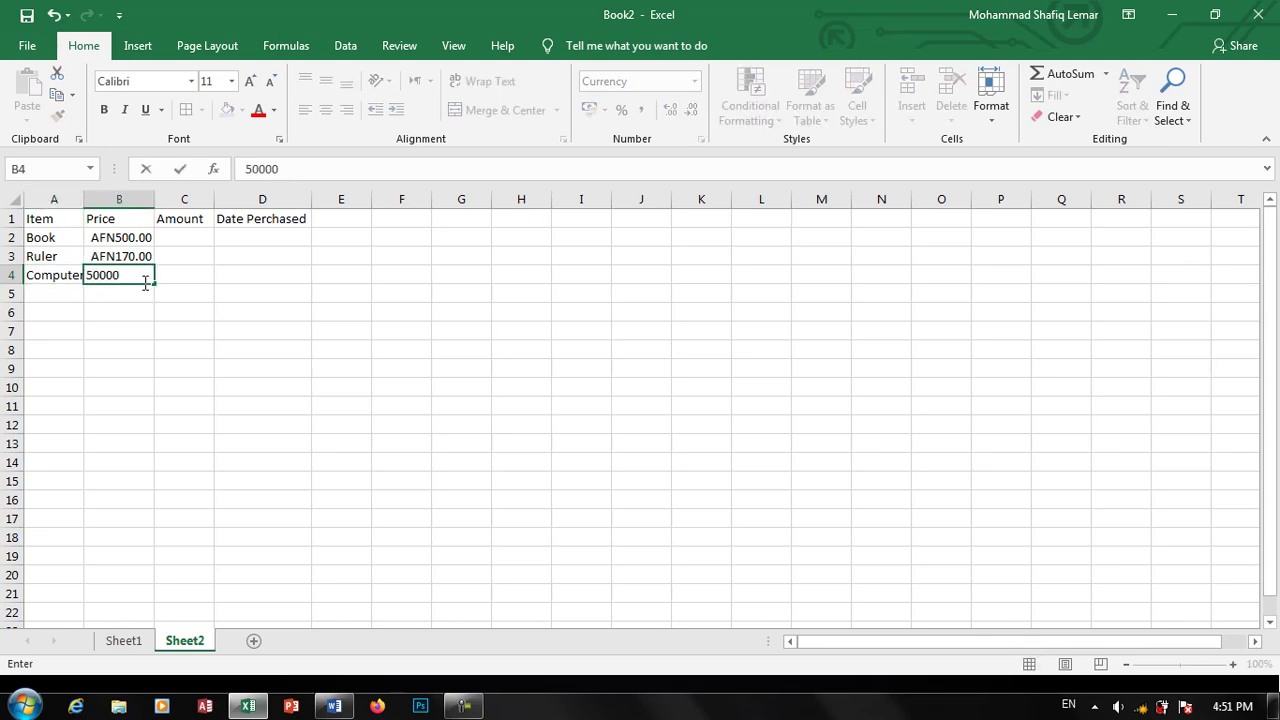
key(Return)
click(145, 283)
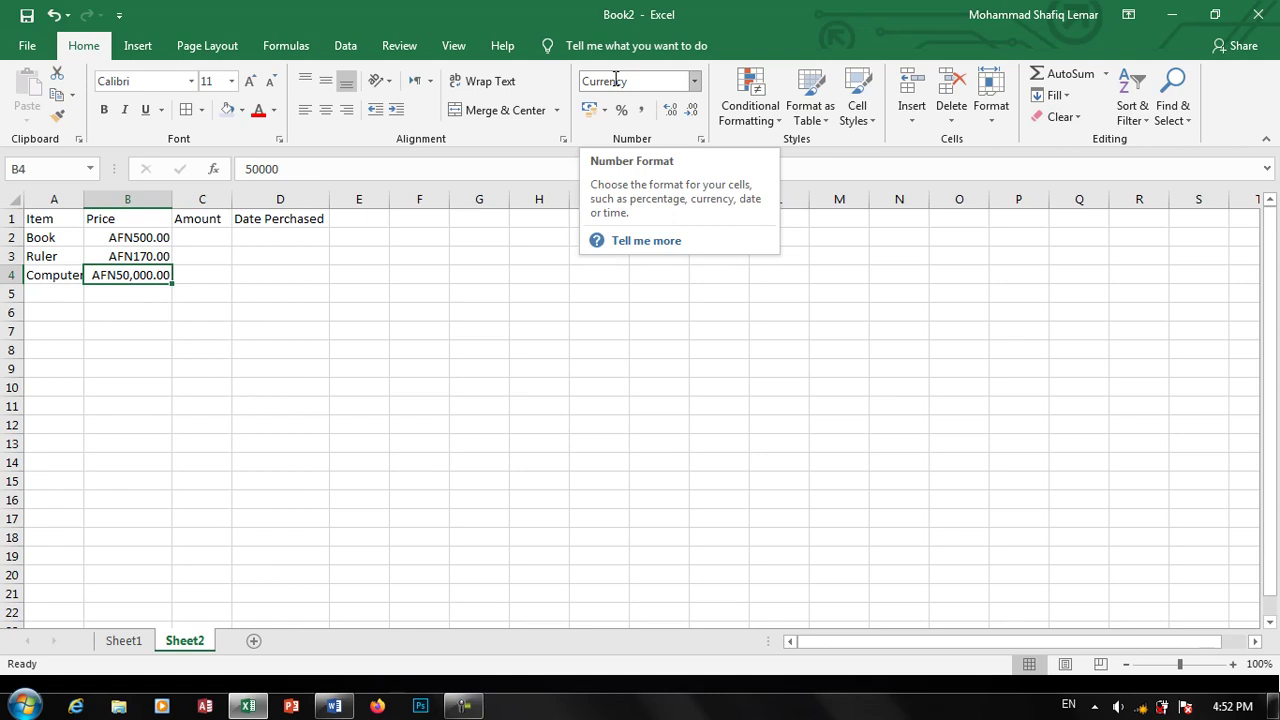
Step: Apply the Long Date format to the Date Perchased cells D2:D19
click(694, 82)
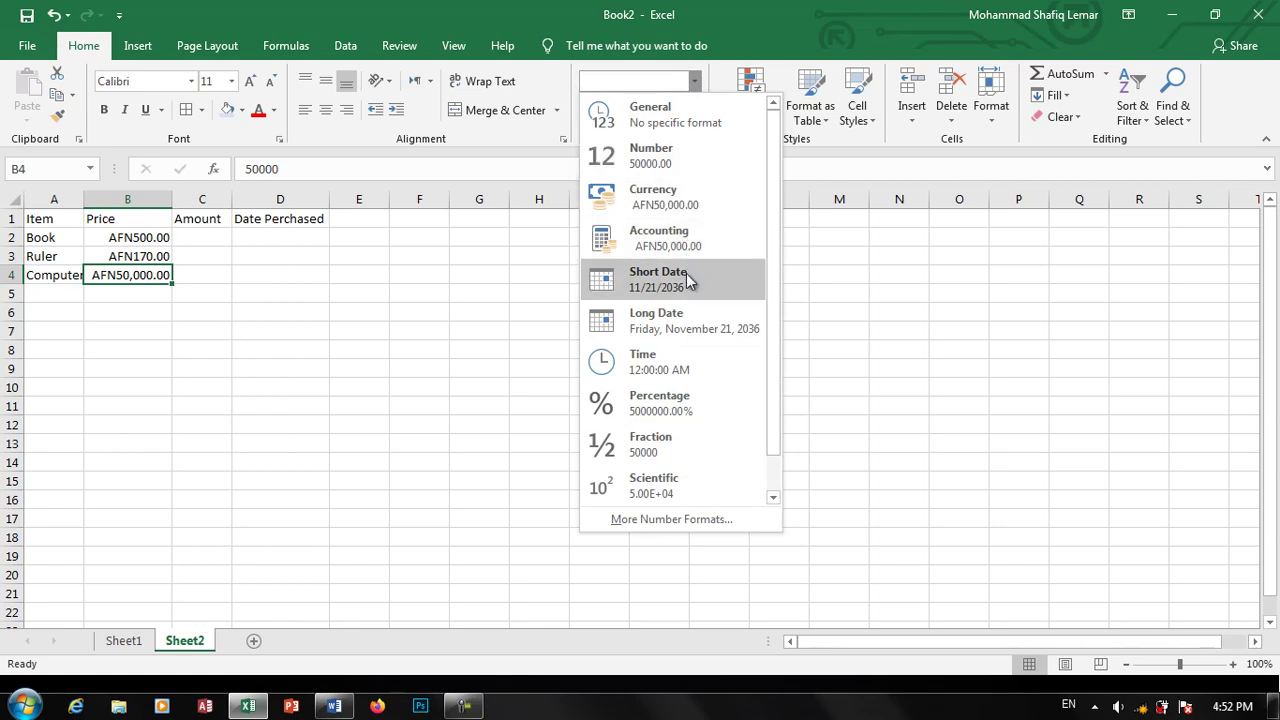
drag(295, 237, 300, 260)
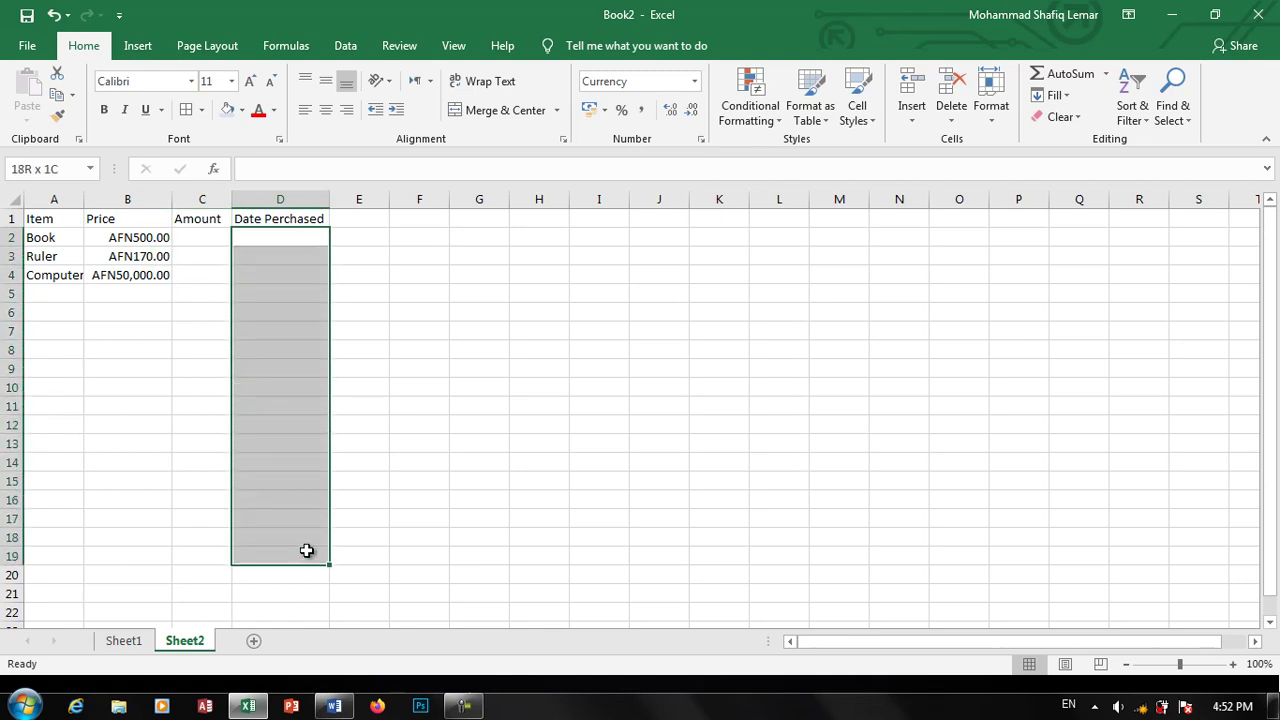
drag(300, 260, 306, 551)
click(694, 82)
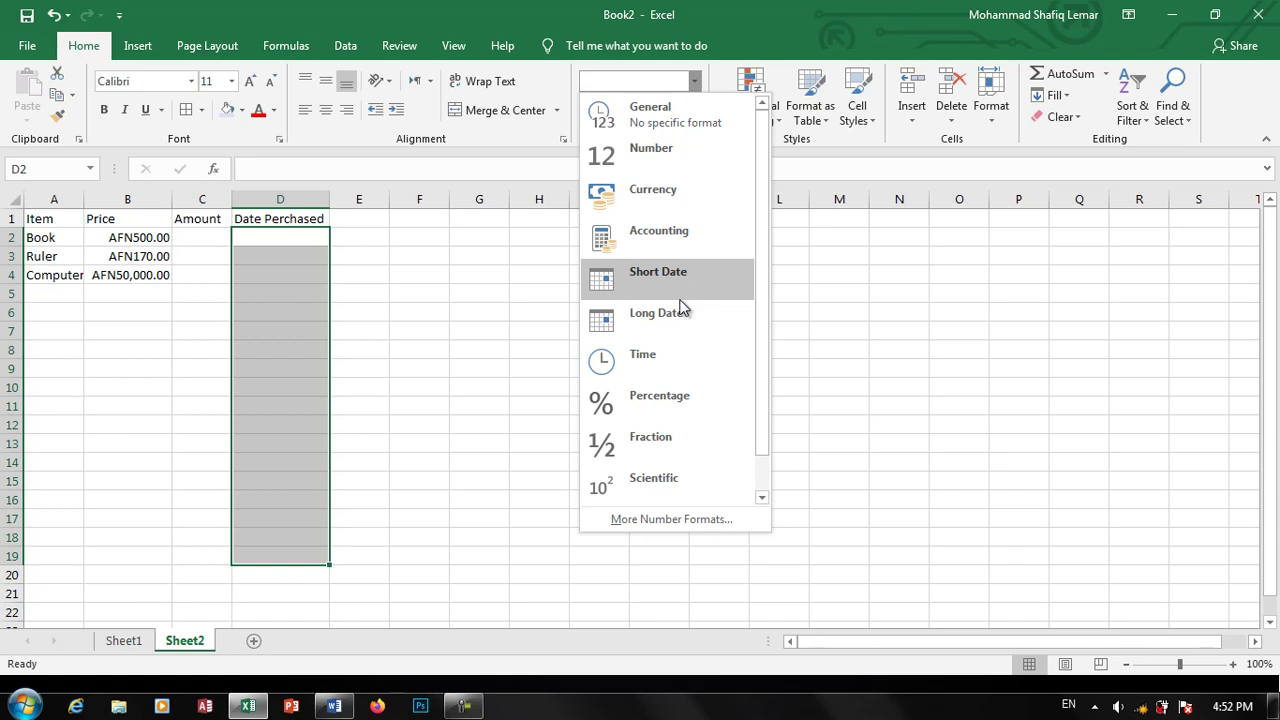
click(674, 330)
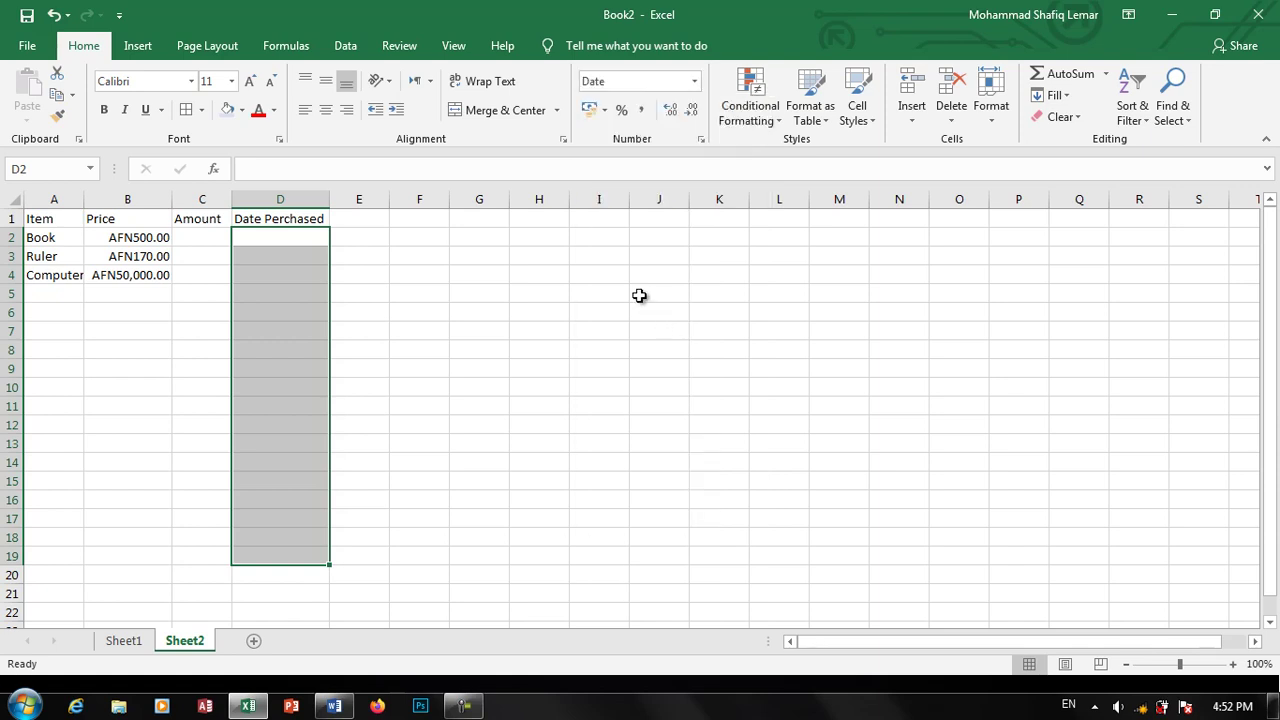
Step: Enter a 2020/11 purchase date in D2
click(254, 233)
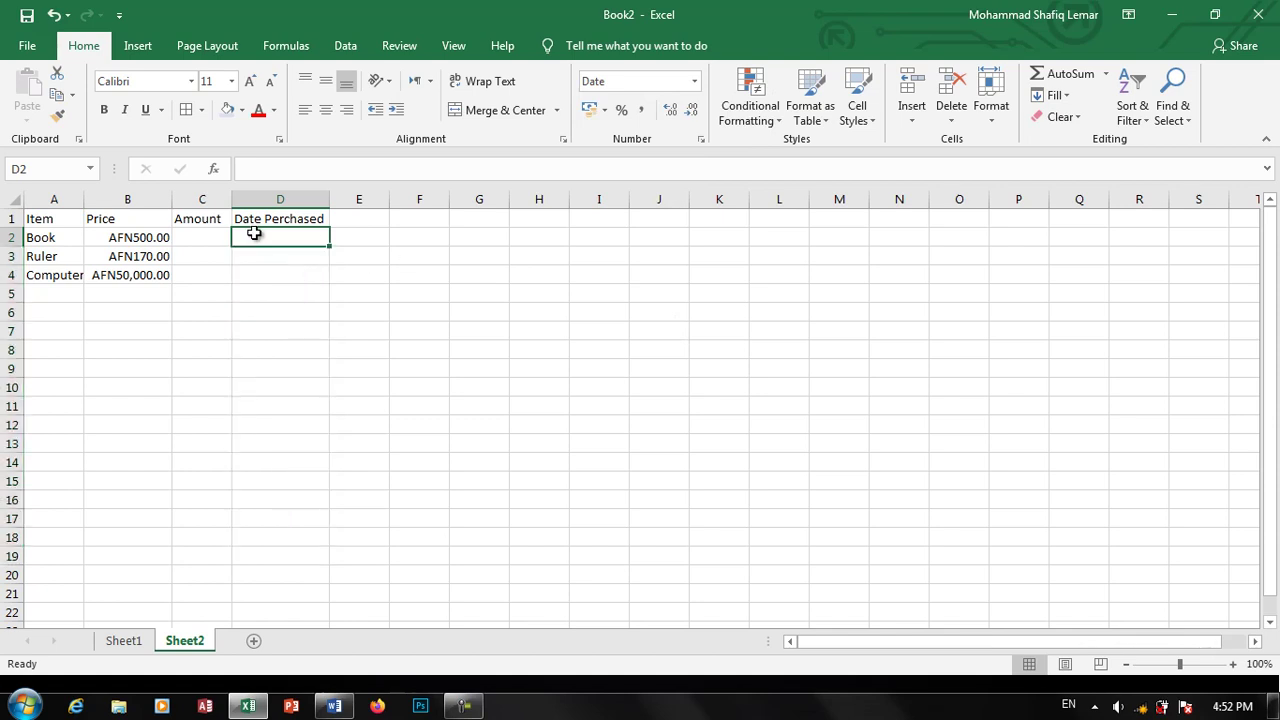
text(2020)
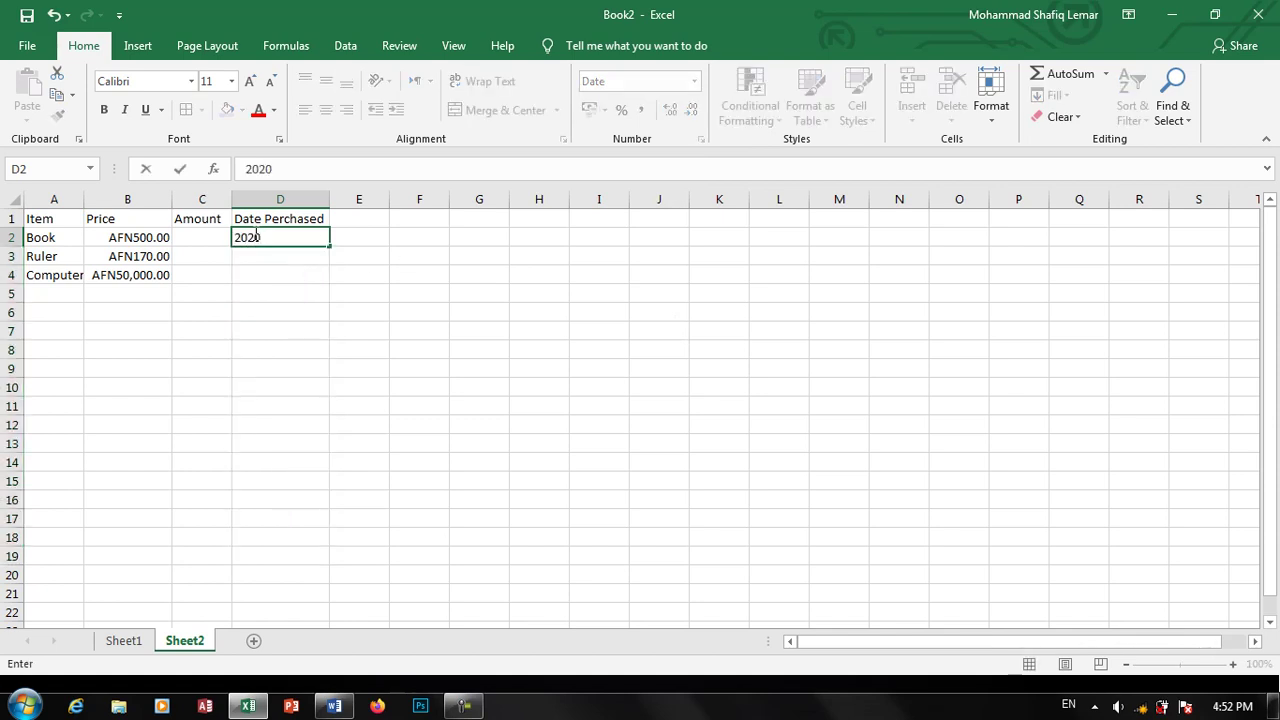
text(/11/11)
key(Return)
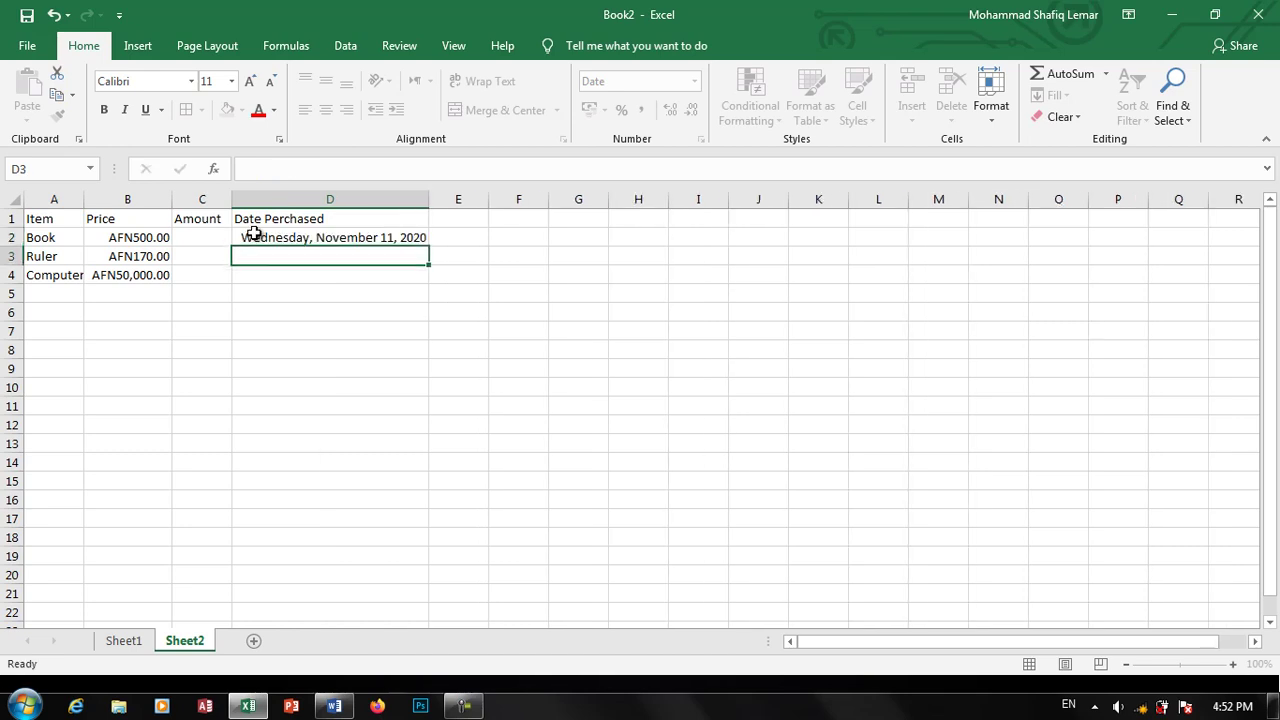
click(256, 237)
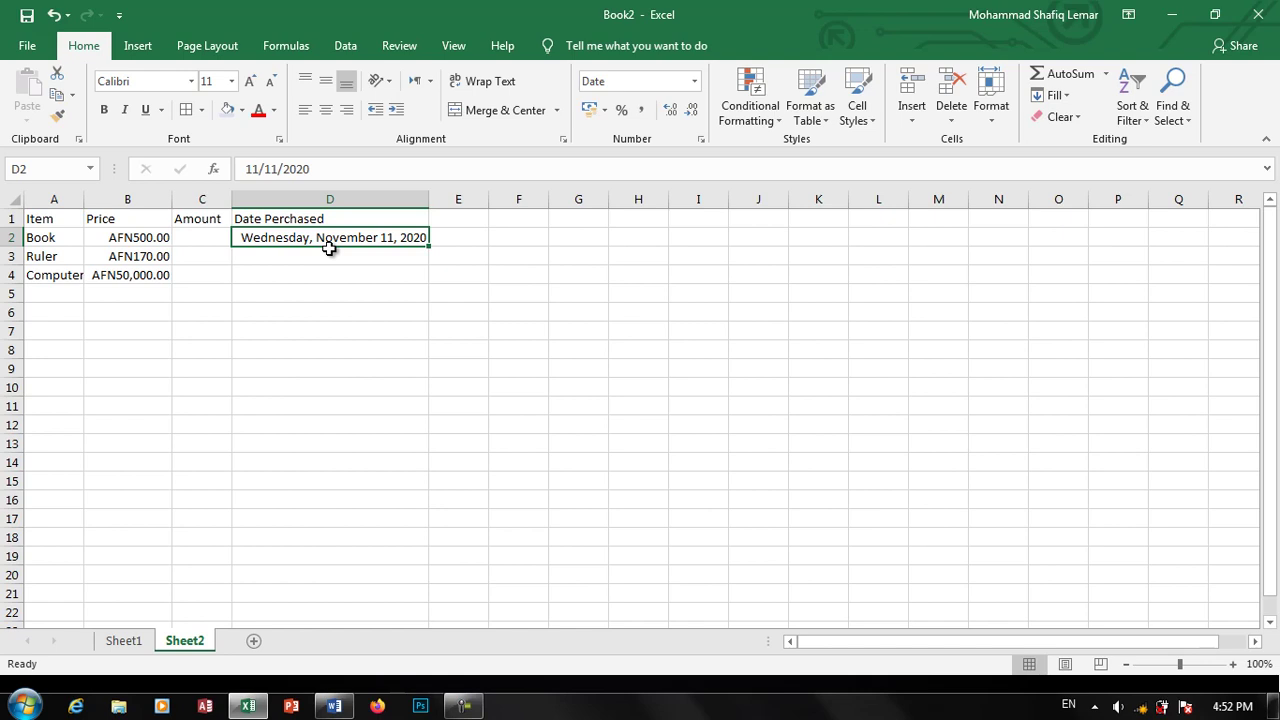
Step: Test the date 2020/11/11 in an empty cell, then clear it
click(533, 240)
text(2020)
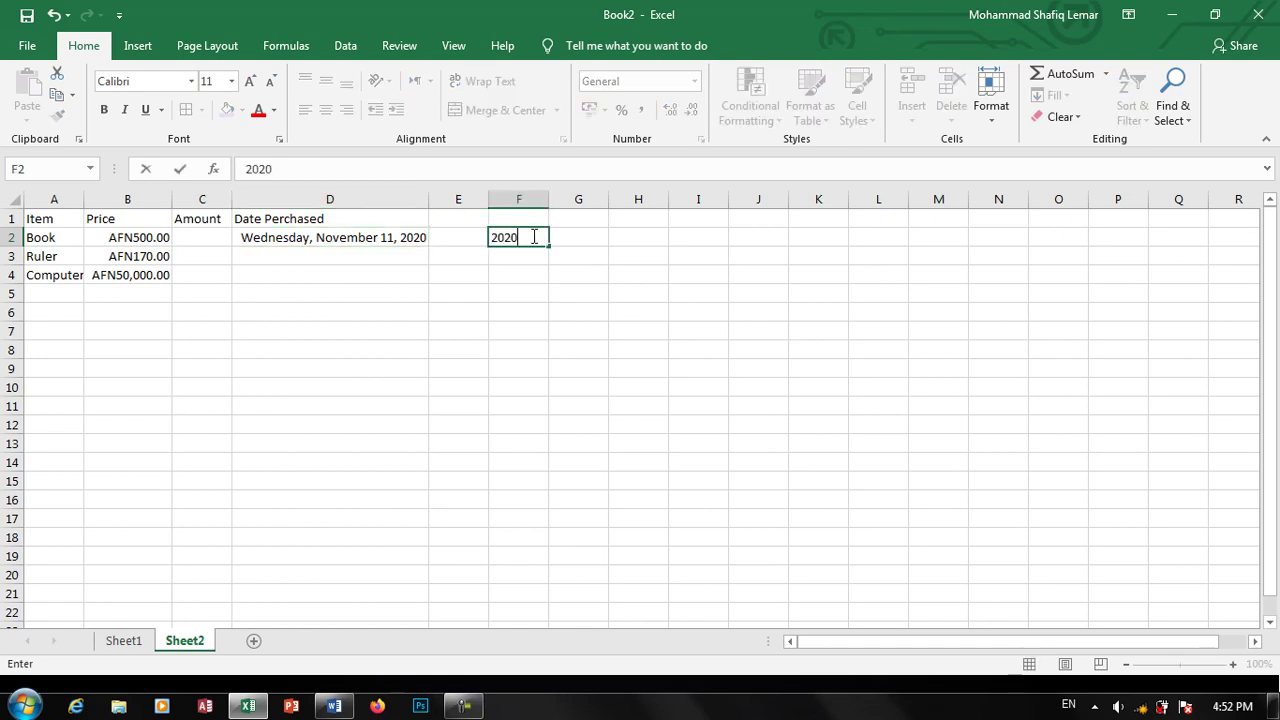
text(/11/11)
key(Return)
click(531, 237)
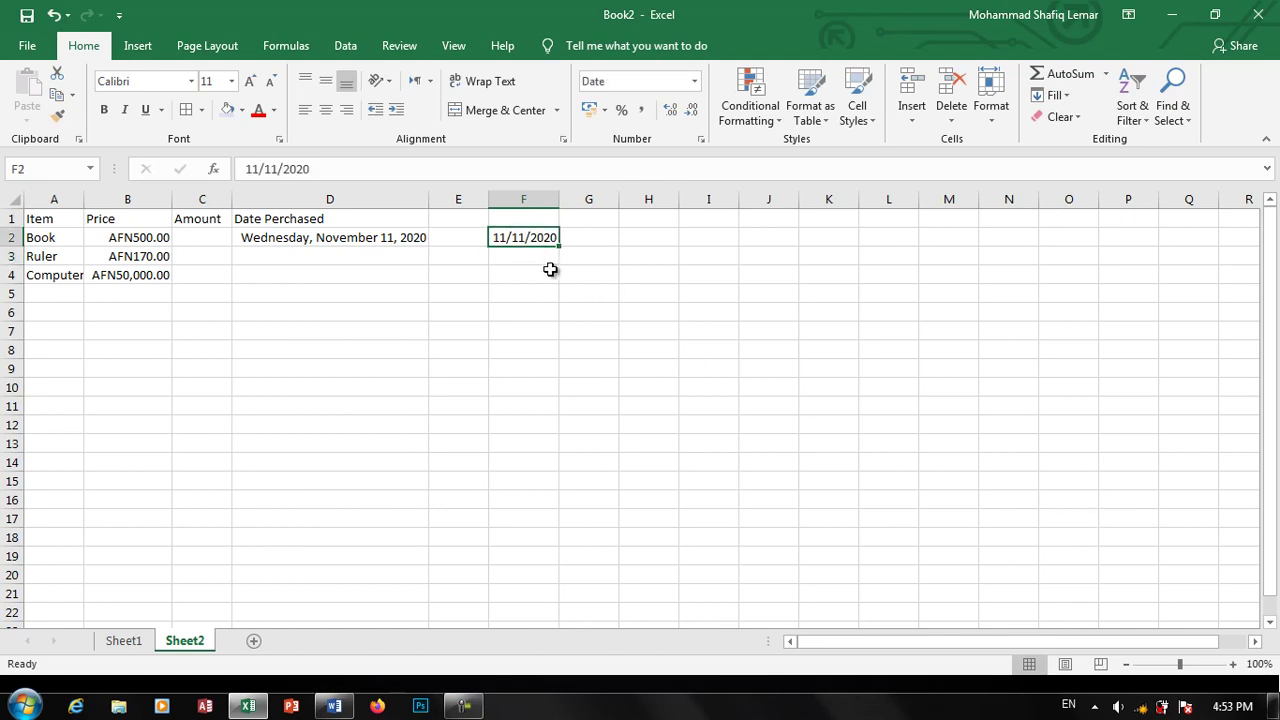
key(Delete)
Step: Enter 2012/11/7 as the Ruler's purchase date in D3 and check its number format
click(373, 255)
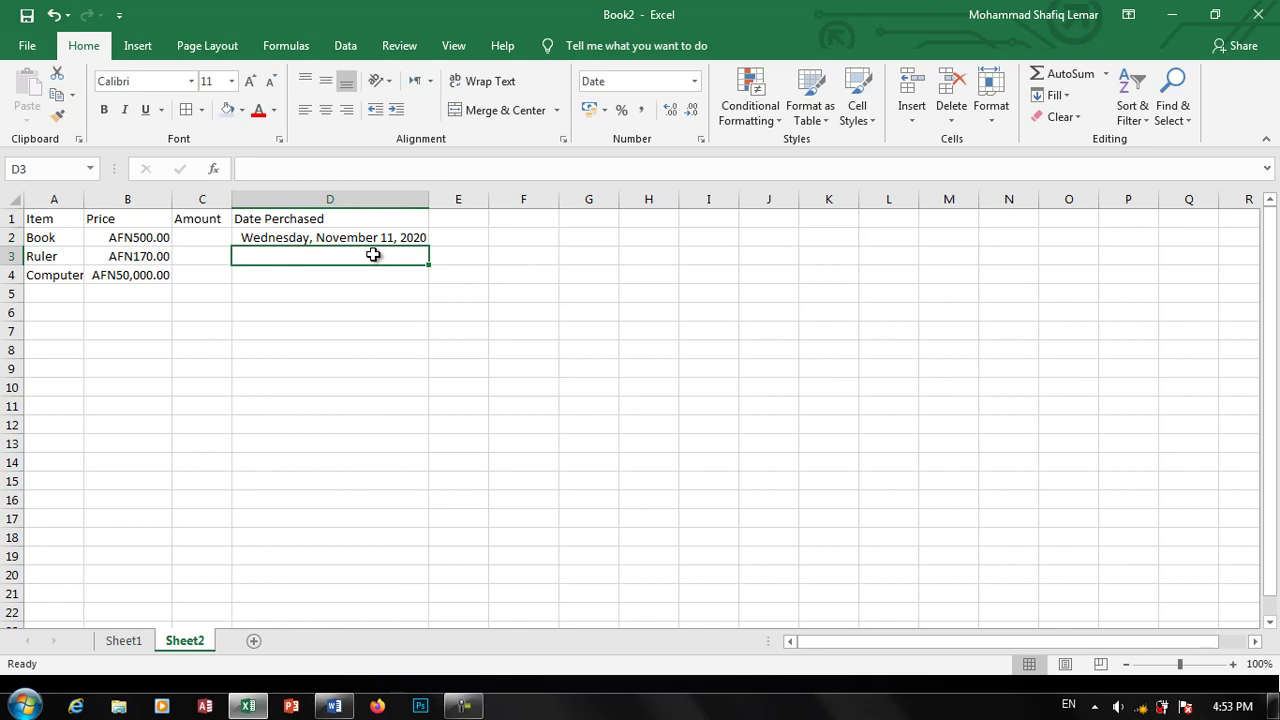
text(20)
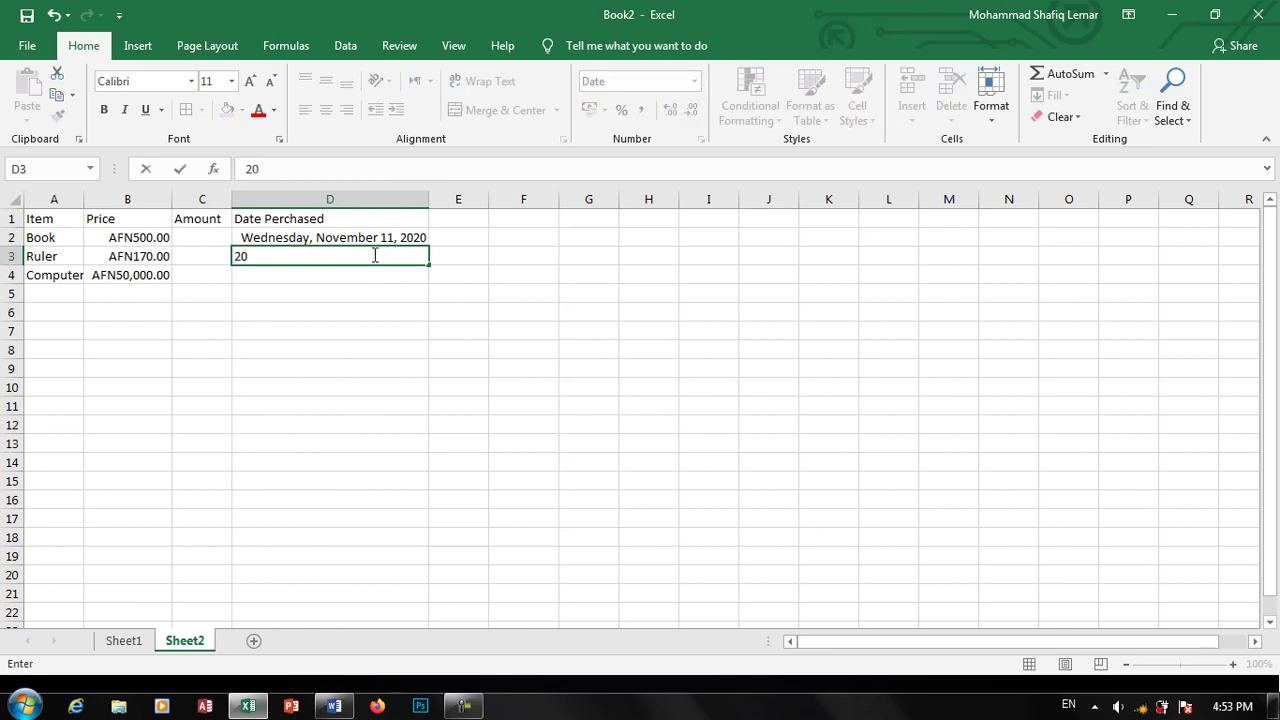
text(12/11)
text(/7)
key(Return)
click(373, 255)
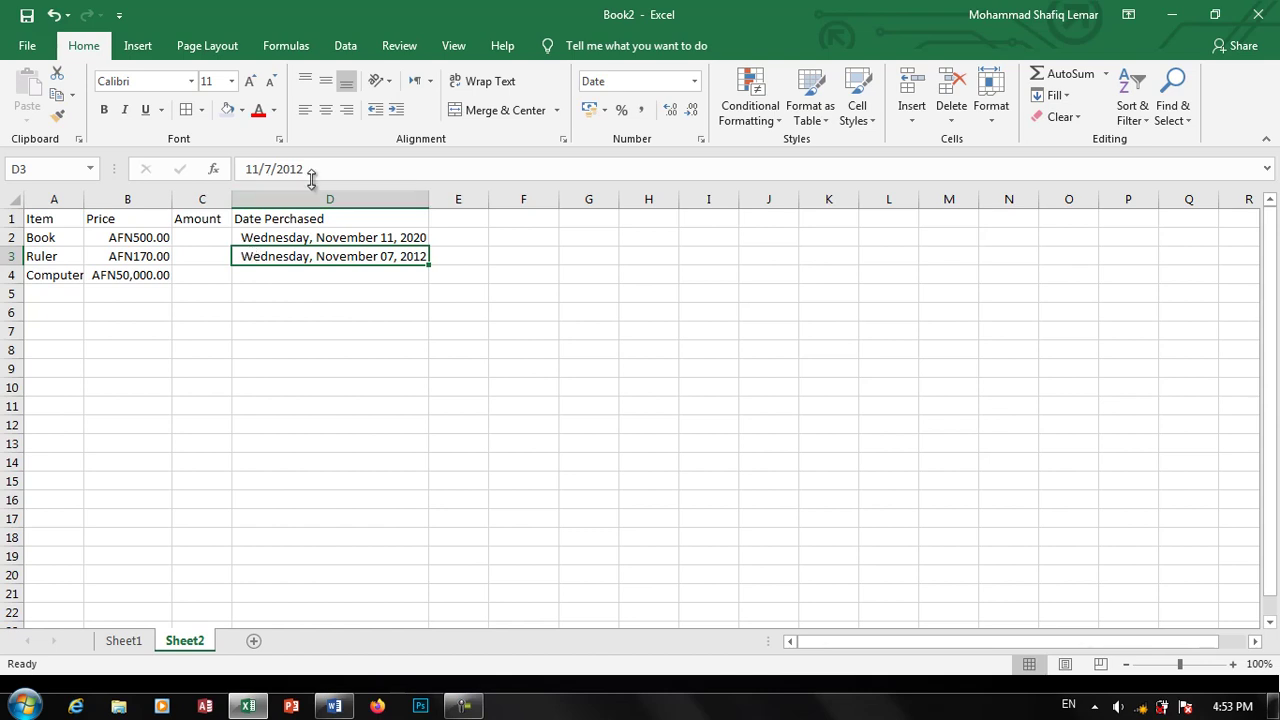
click(694, 82)
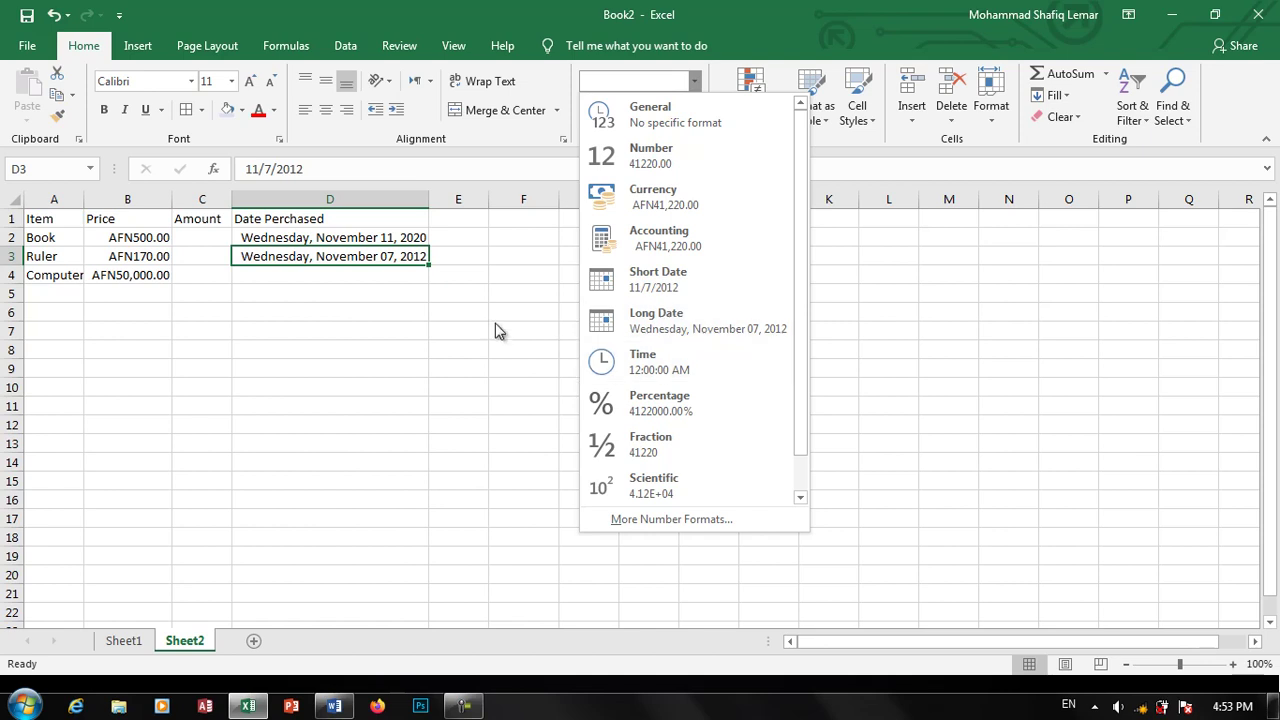
click(446, 217)
Step: Add the heading 'Time Perchased' in E1 and autofit column E
click(446, 216)
text(Ti)
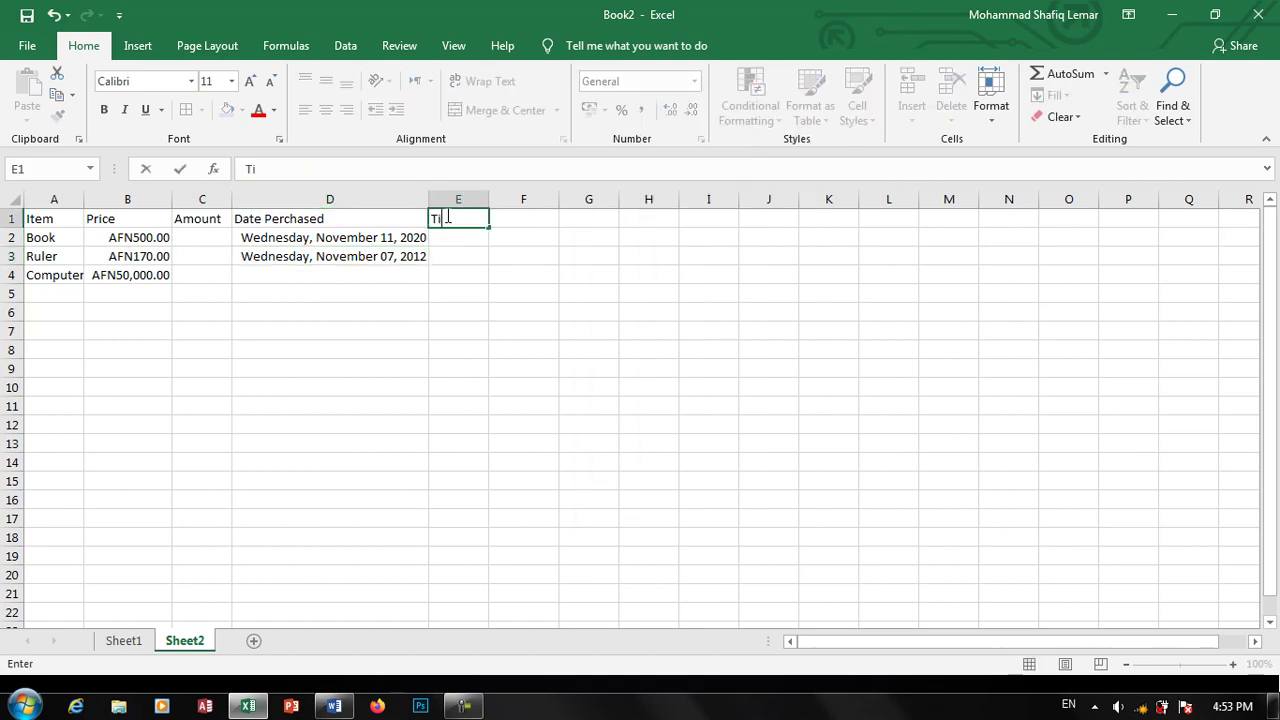
text(me Perch)
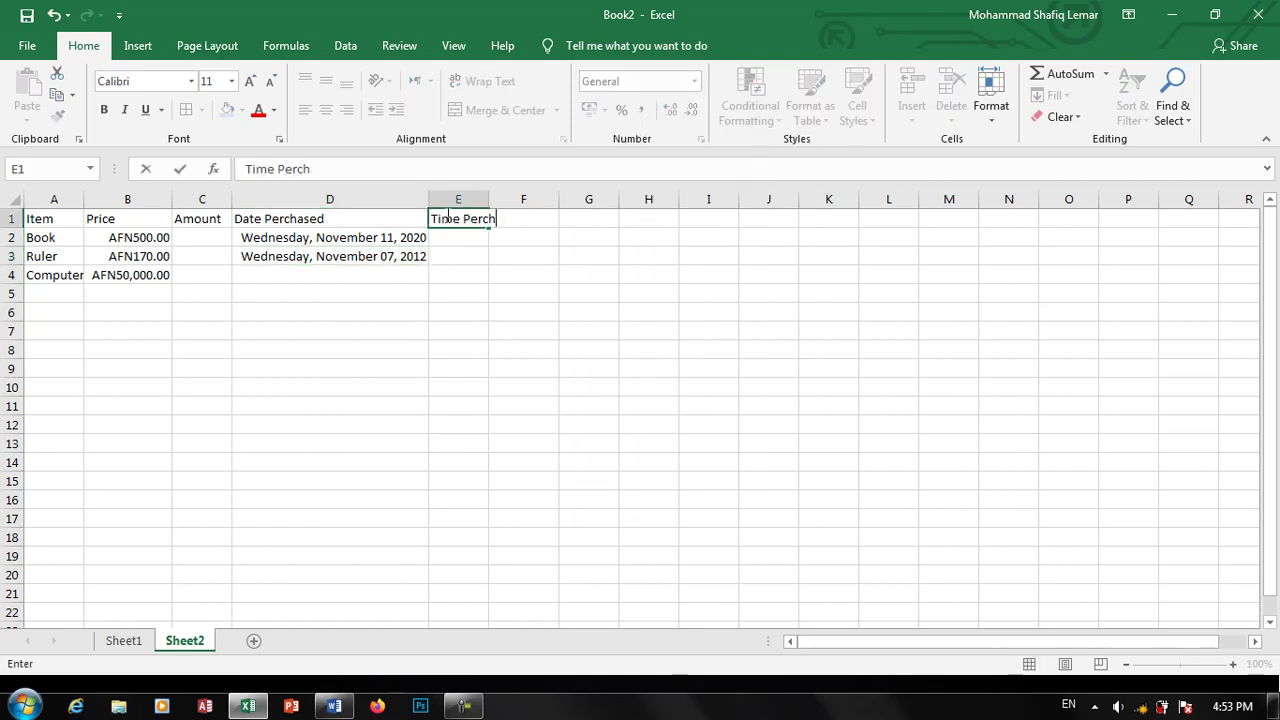
text(ase)
key(BackSpace)
key(BackSpace)
text(sed)
key(BackSpace)
key(BackSpace)
key(BackSpace)
text(sed)
click(495, 200)
double_click(489, 199)
Step: Format E2:E24 as Time and enter the Book's time 0:45 in E2
drag(480, 237, 476, 593)
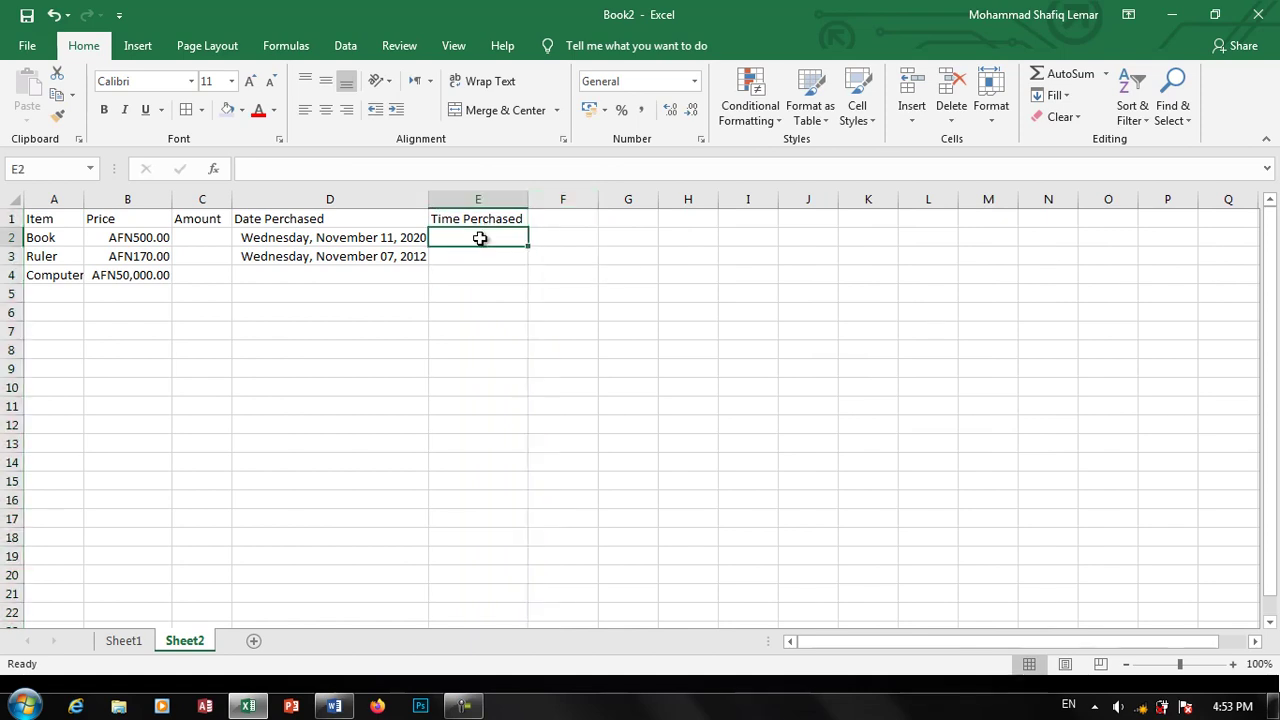
click(694, 81)
click(676, 367)
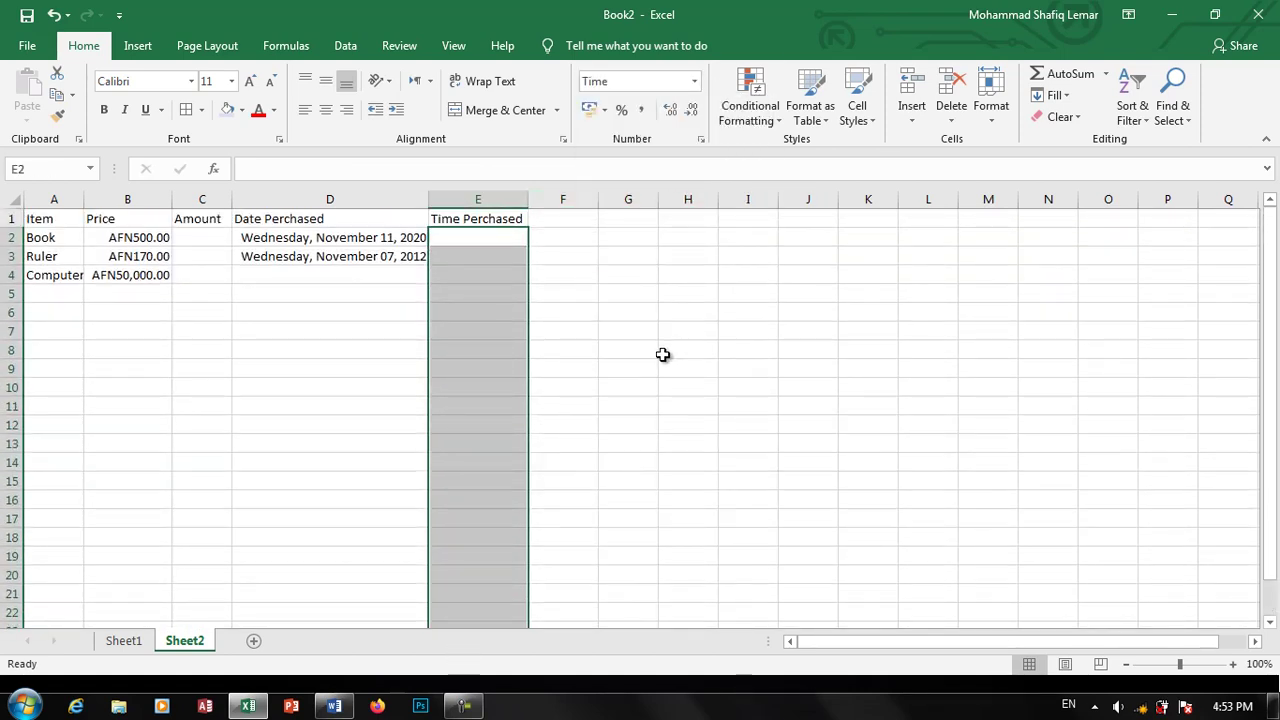
click(495, 241)
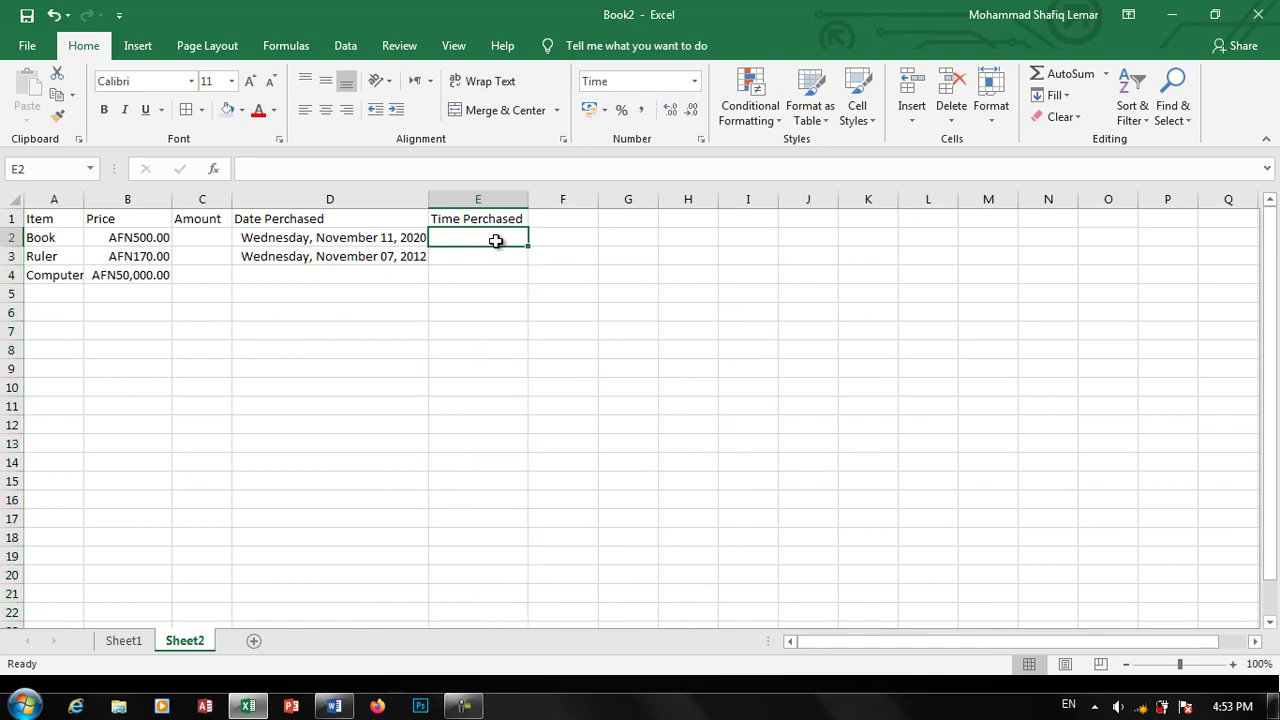
text(0:45)
key(Return)
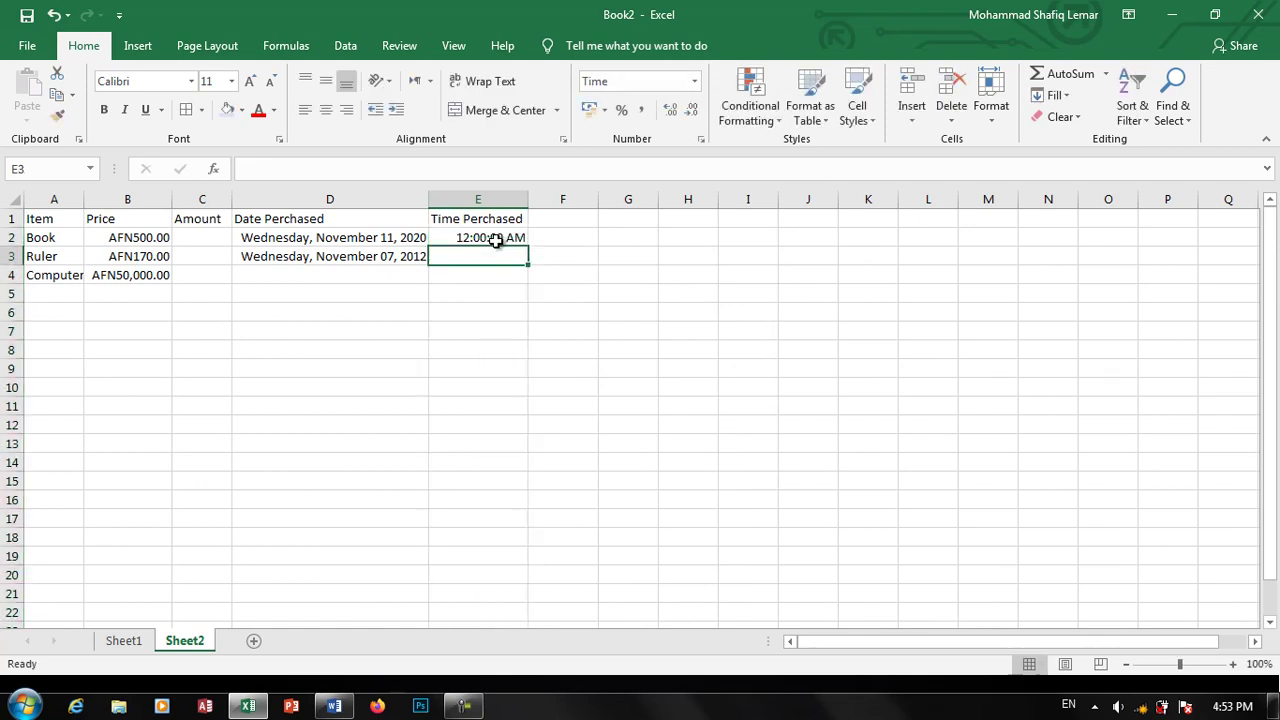
Step: Enter 5456 in D4 so the Computer's date reads Tuesday, December 08, 1914
click(352, 274)
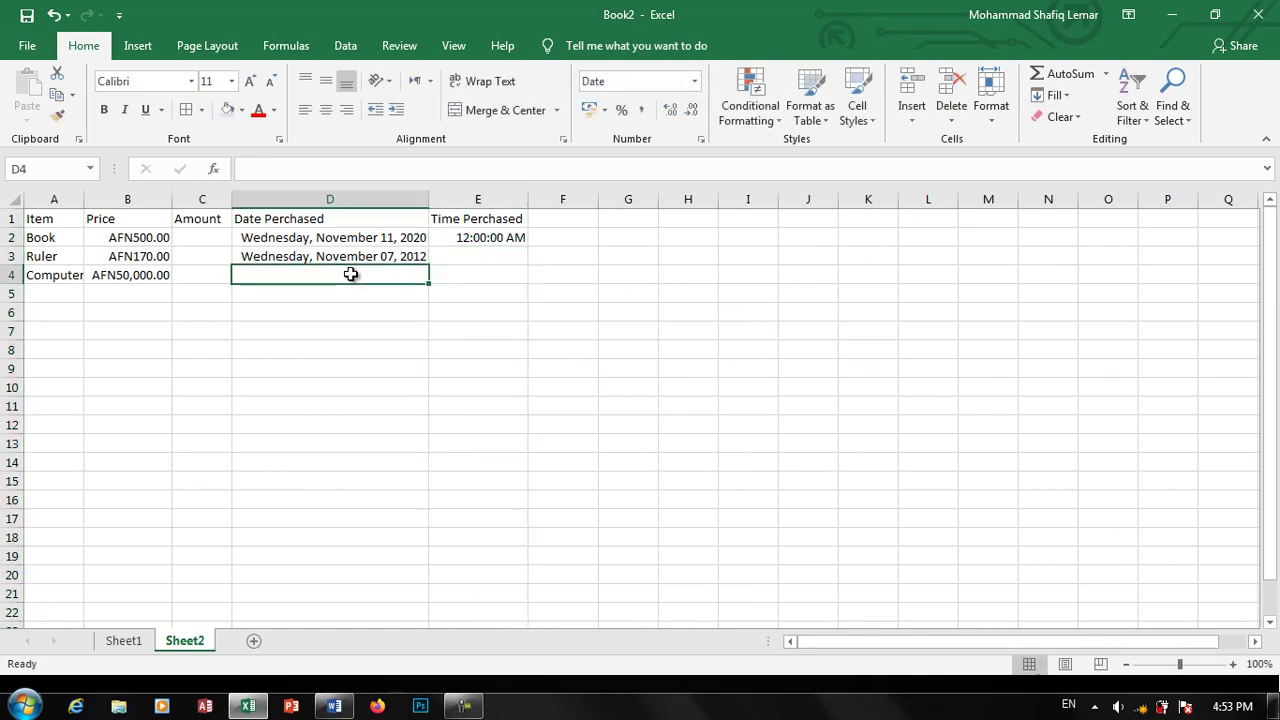
text(5456)
key(Return)
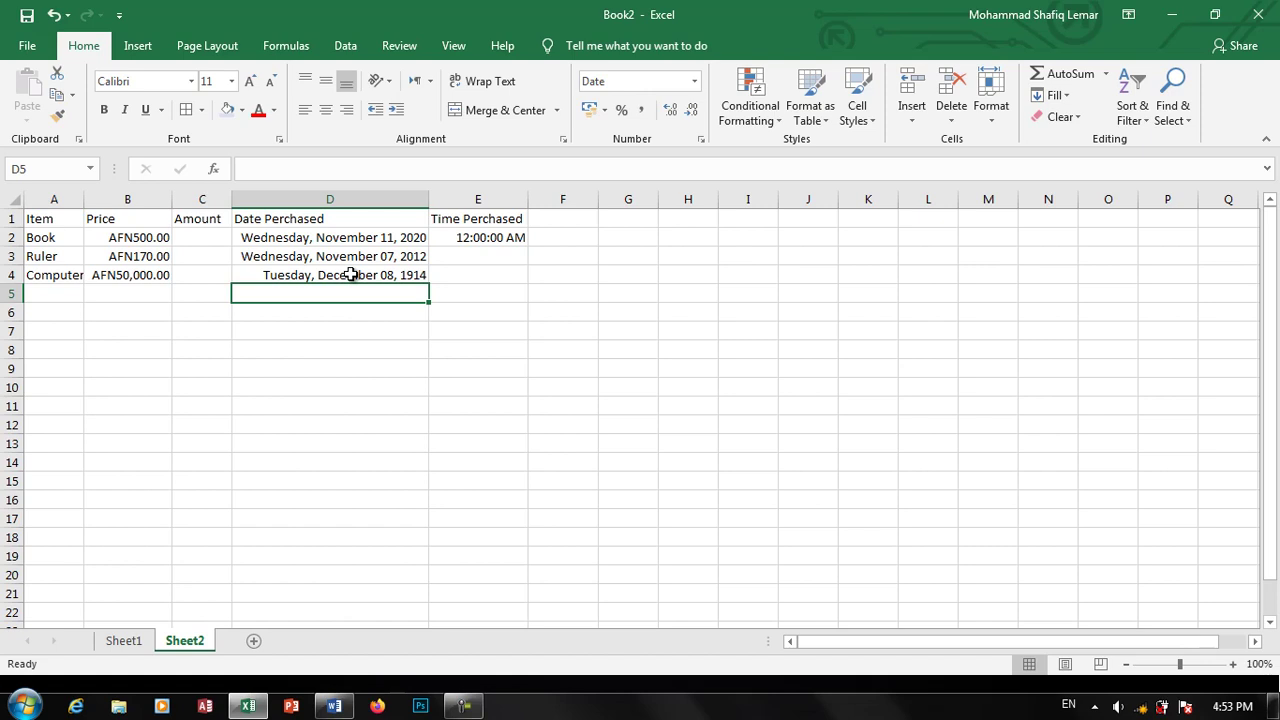
Step: Check the stored values in E2 and D3, ending on the Ruler's time cell E3
key(Right)
key(Up)
key(Up)
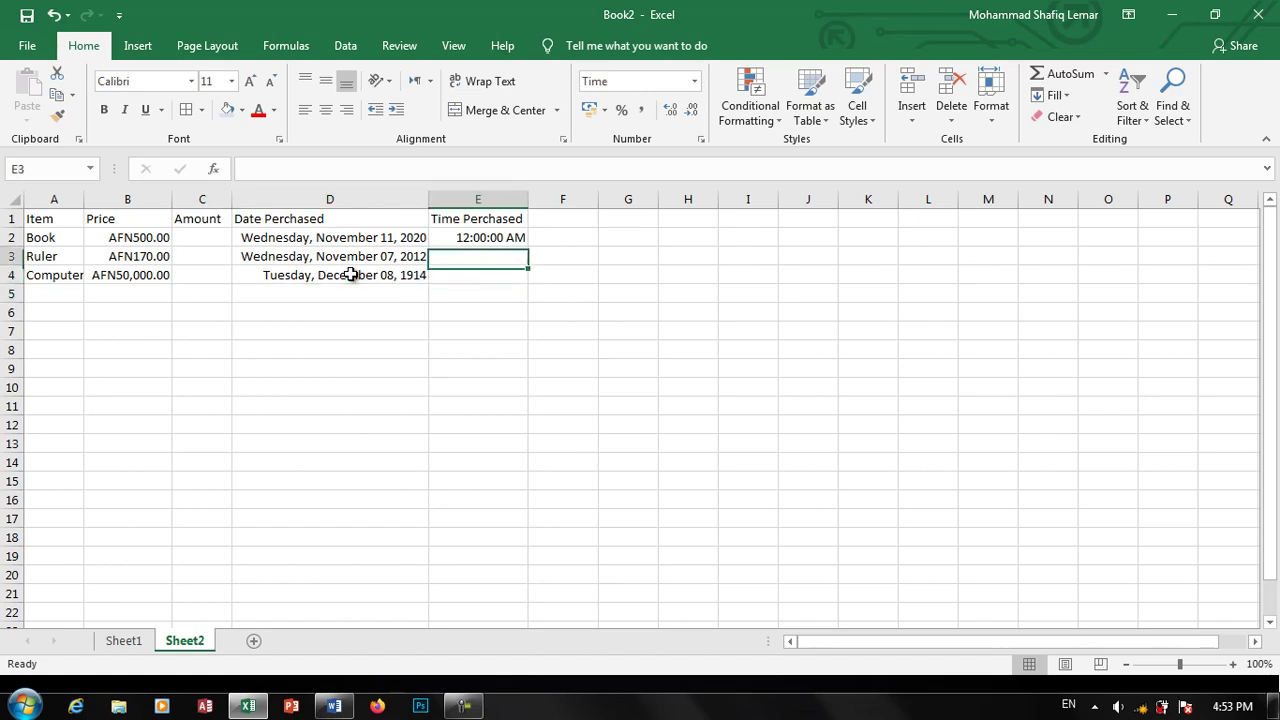
key(Up)
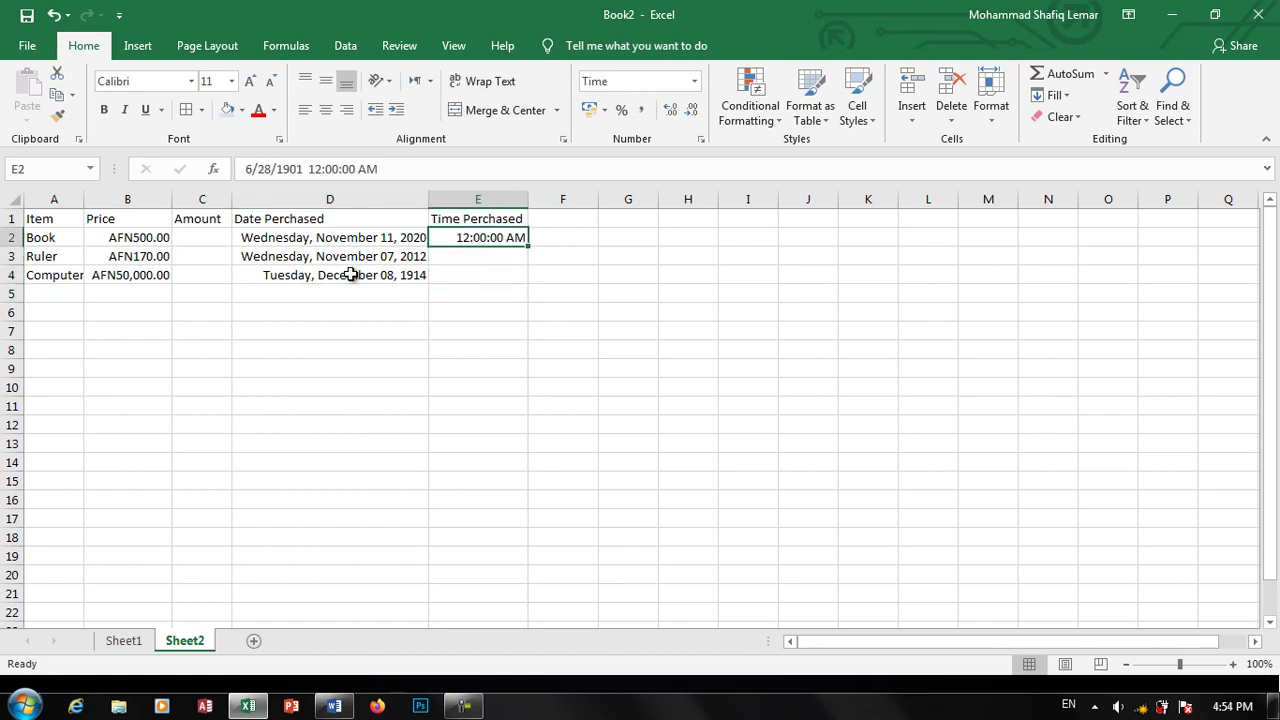
key(Down)
key(Left)
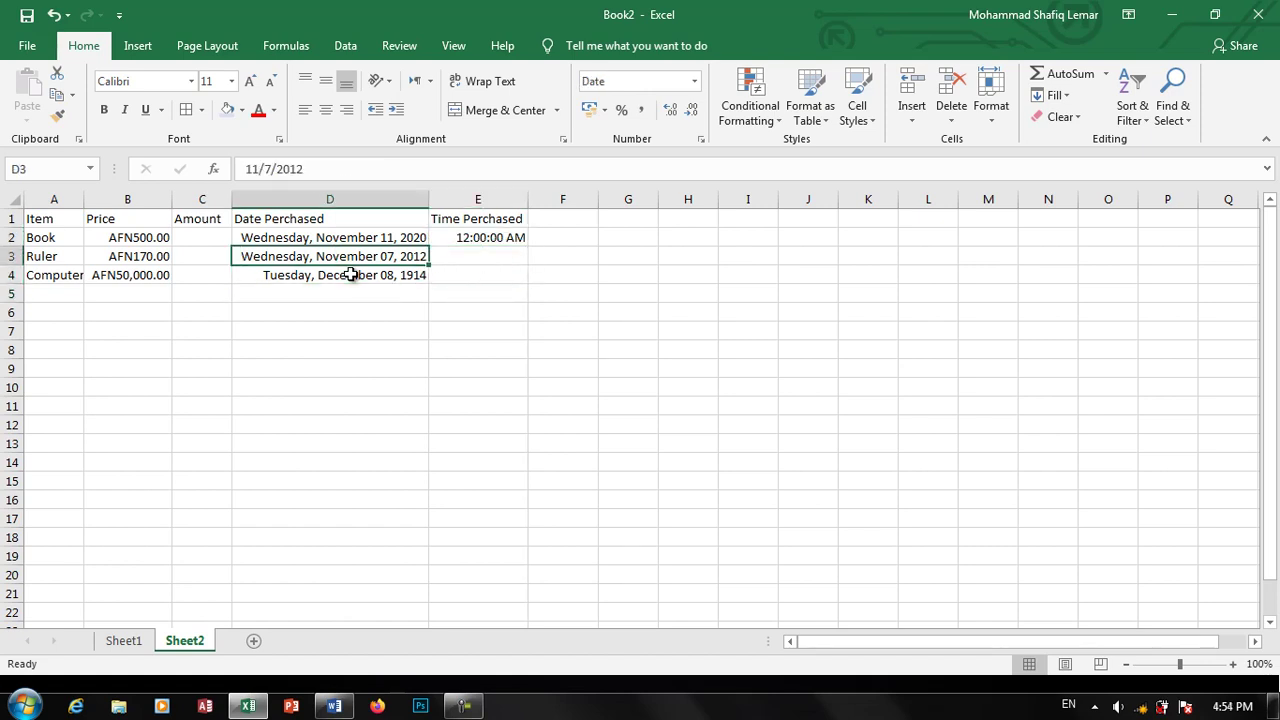
key(Right)
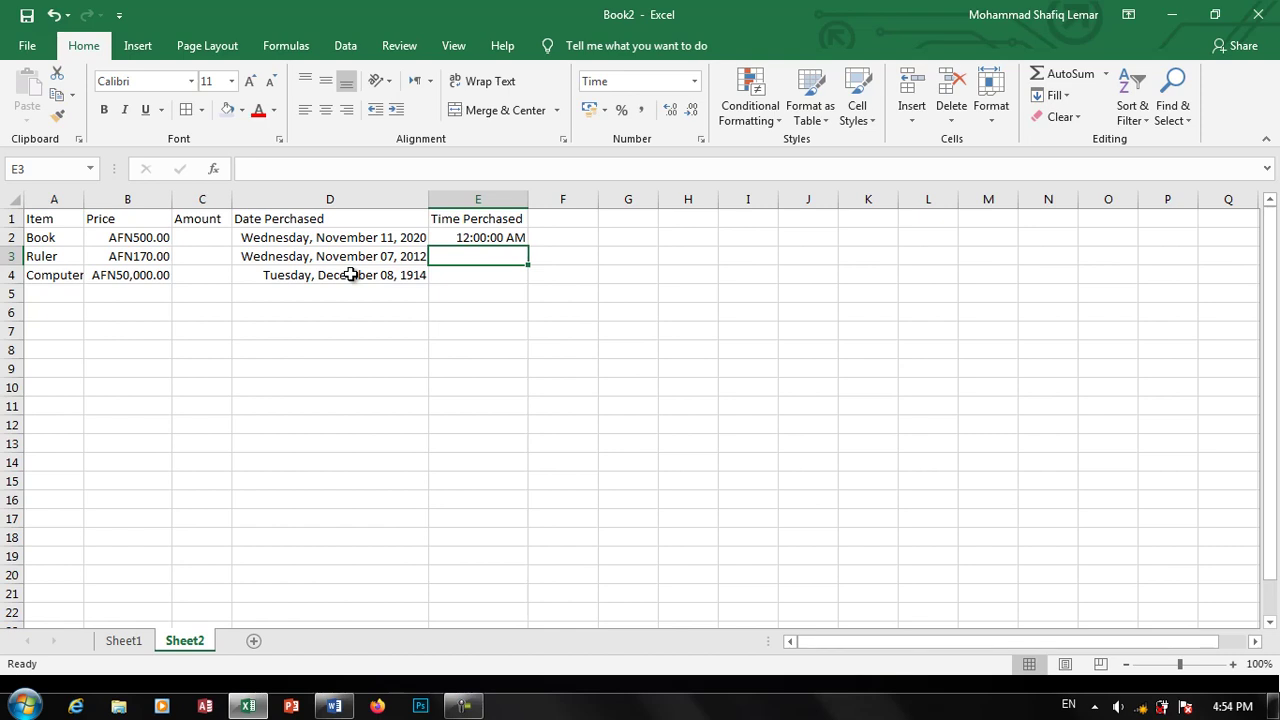
Step: Enter the Ruler's time in E3, replacing 'One OClock' with 14:15
text(One )
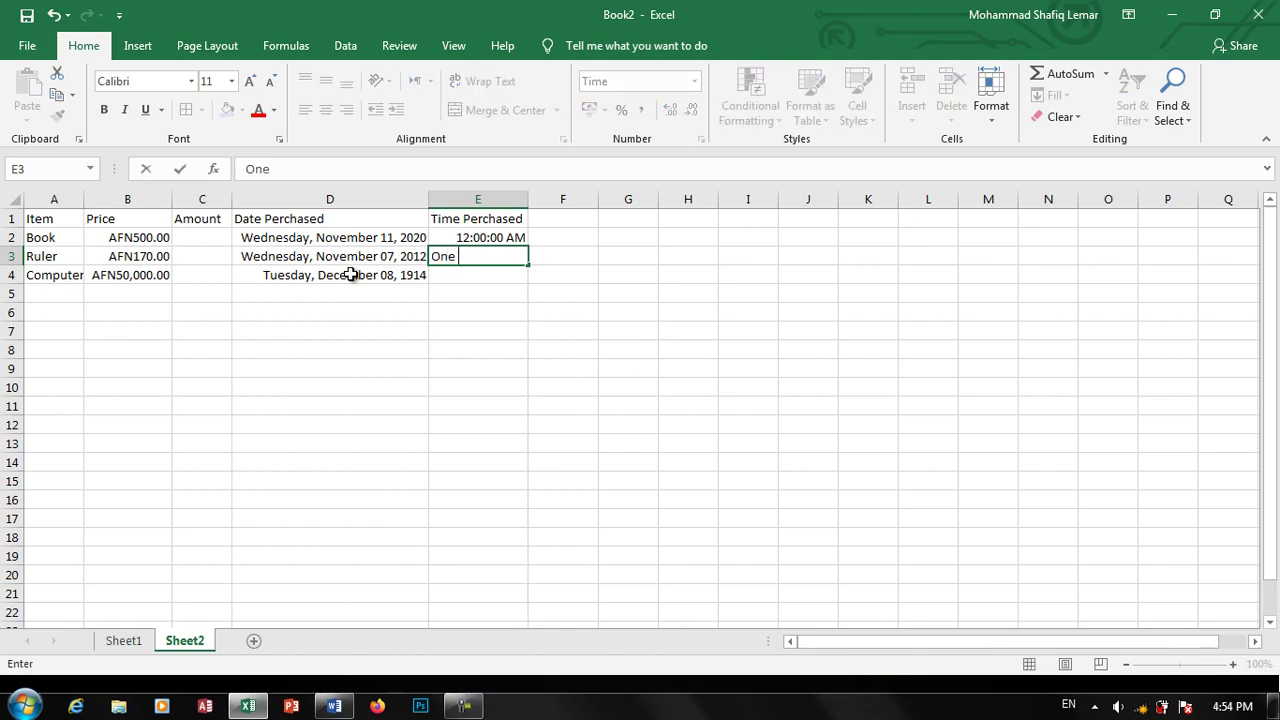
text(OClo)
text(ck)
key(Return)
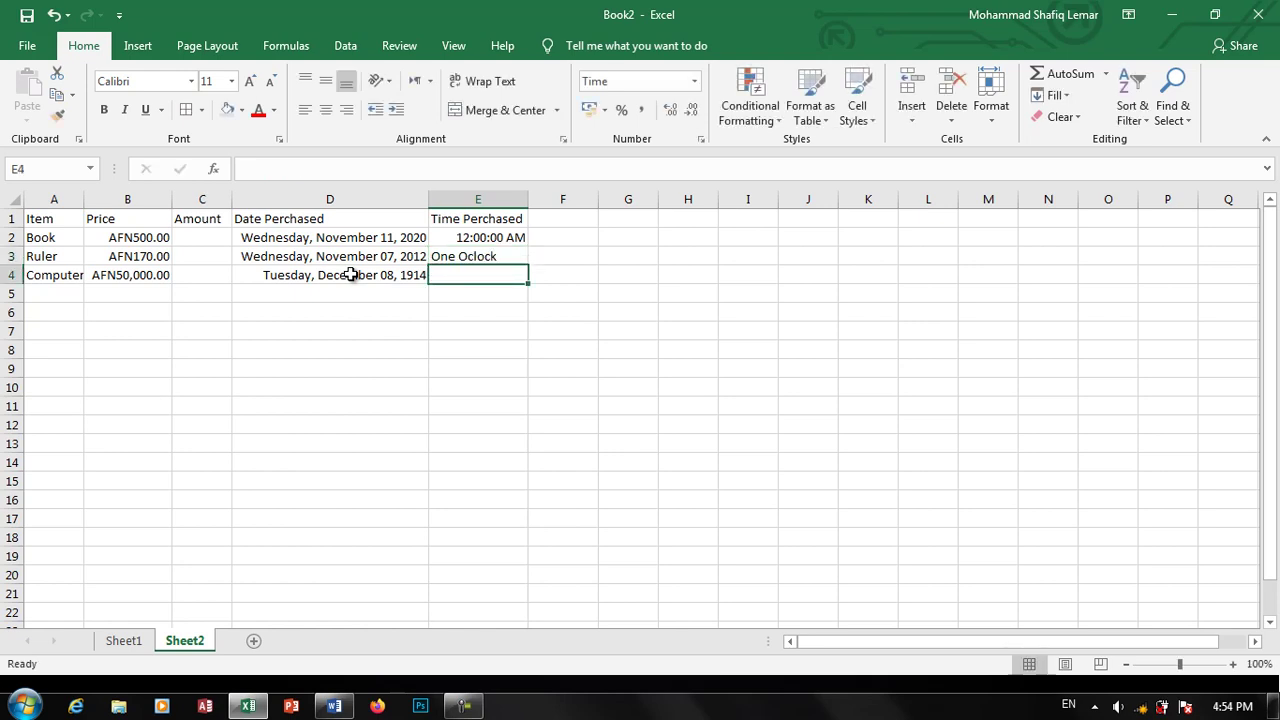
key(Return)
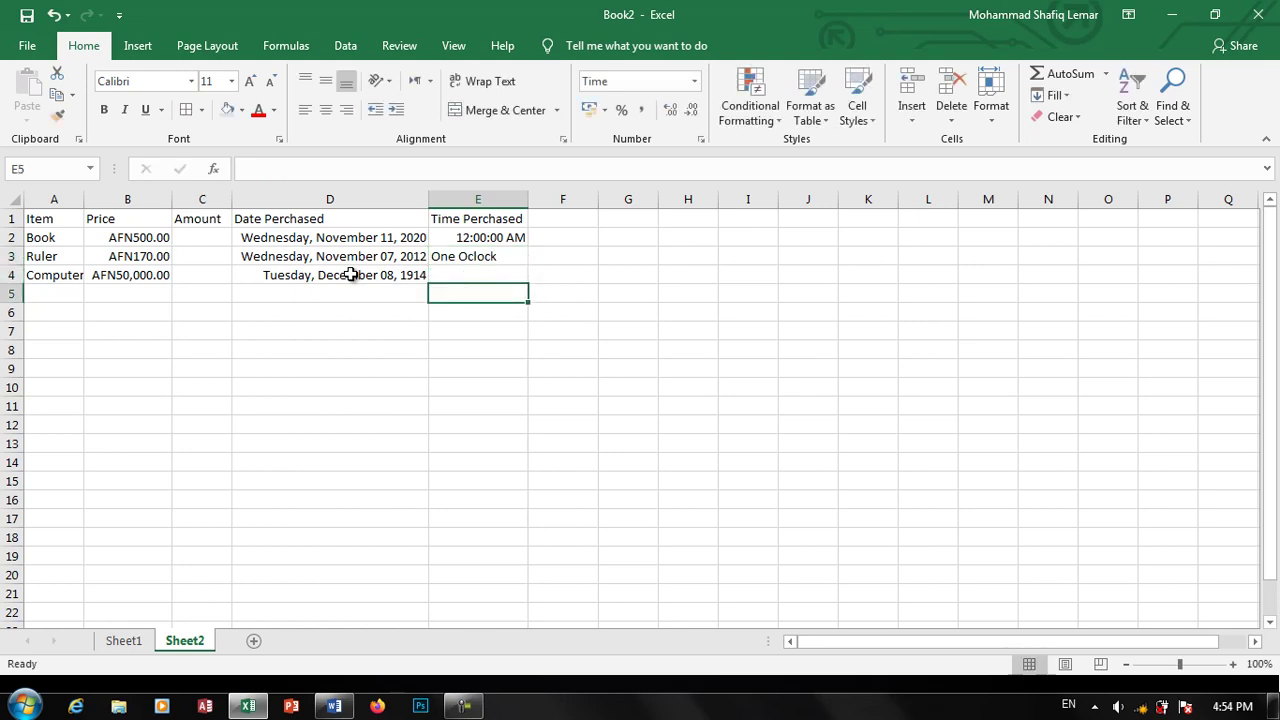
key(Up)
key(Up)
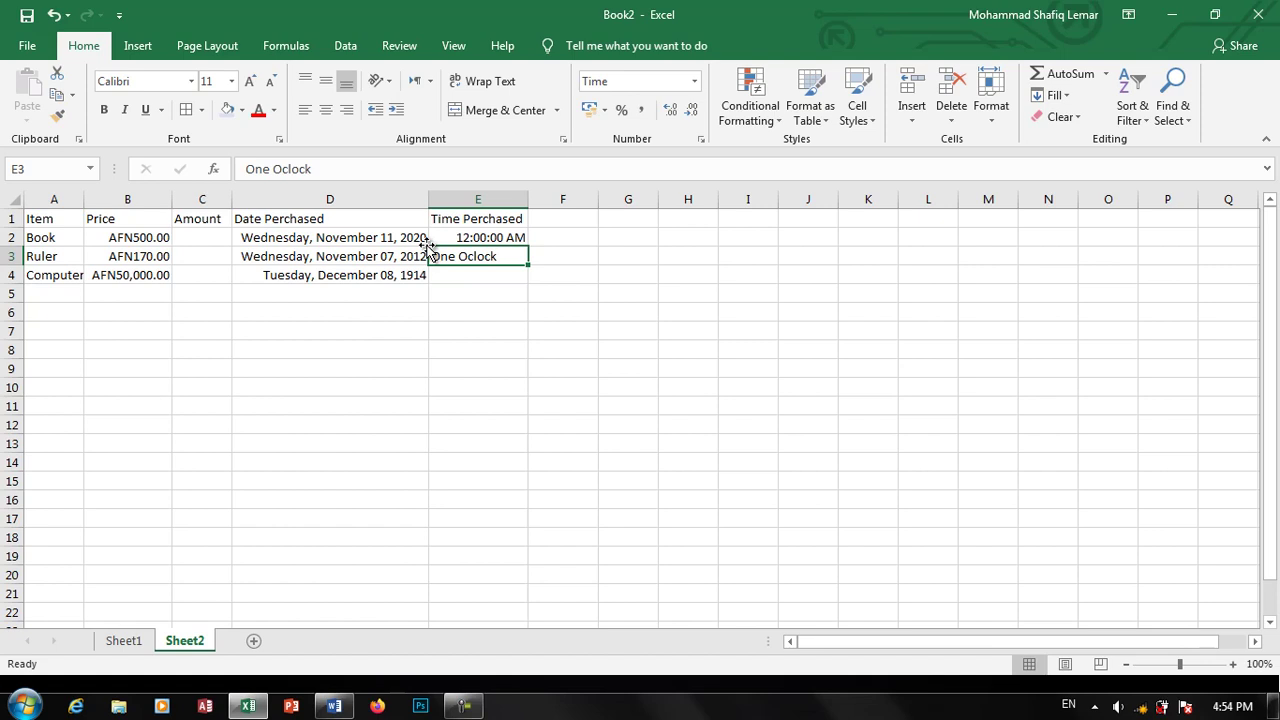
text(14:)
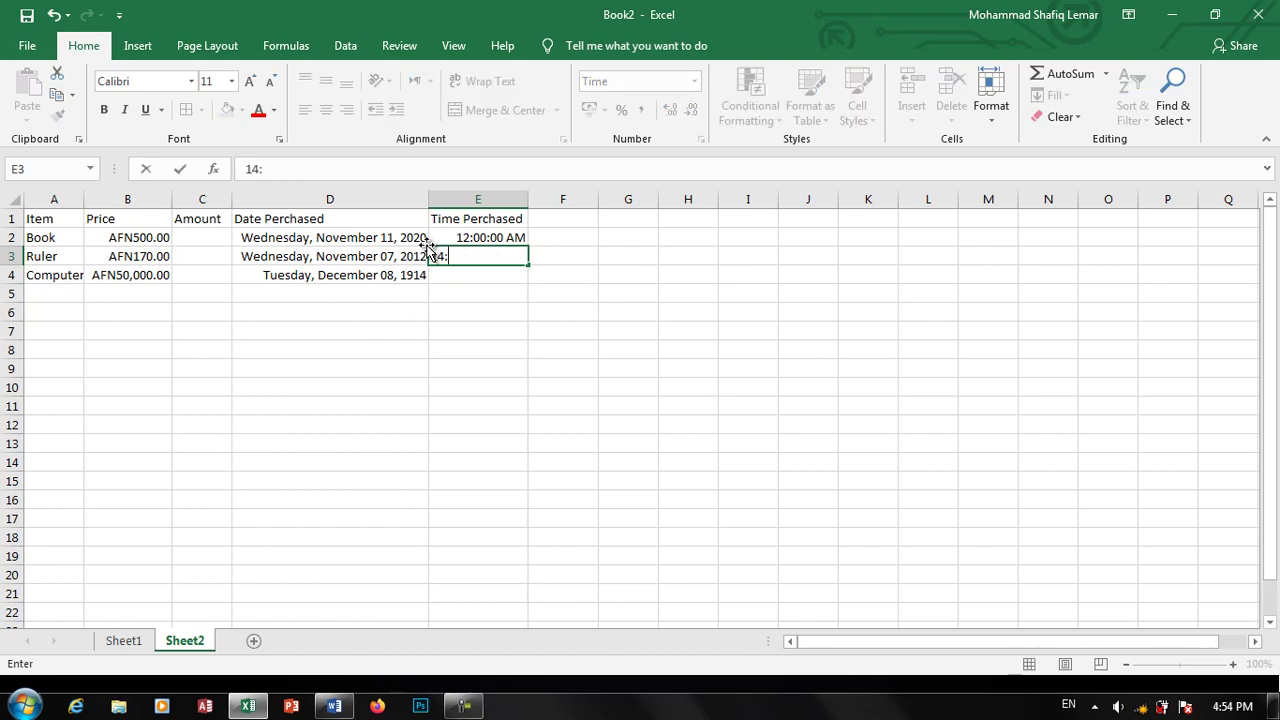
text(15)
key(Return)
key(Up)
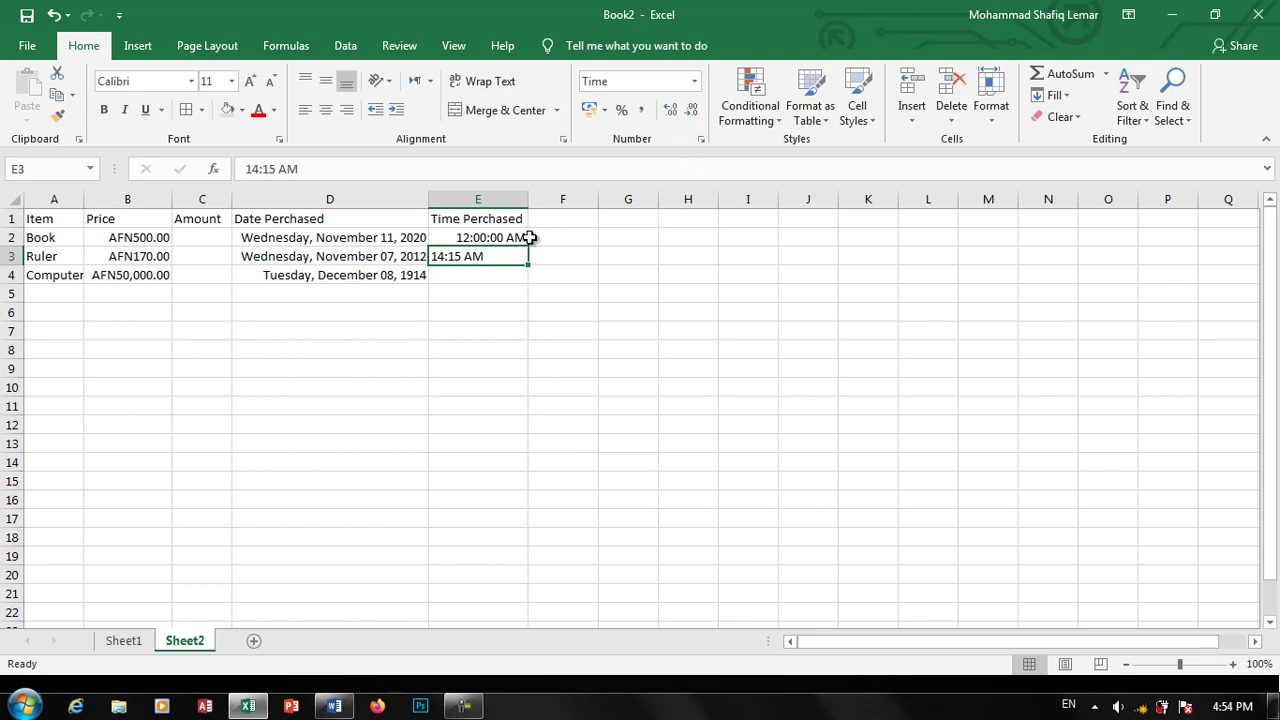
click(694, 81)
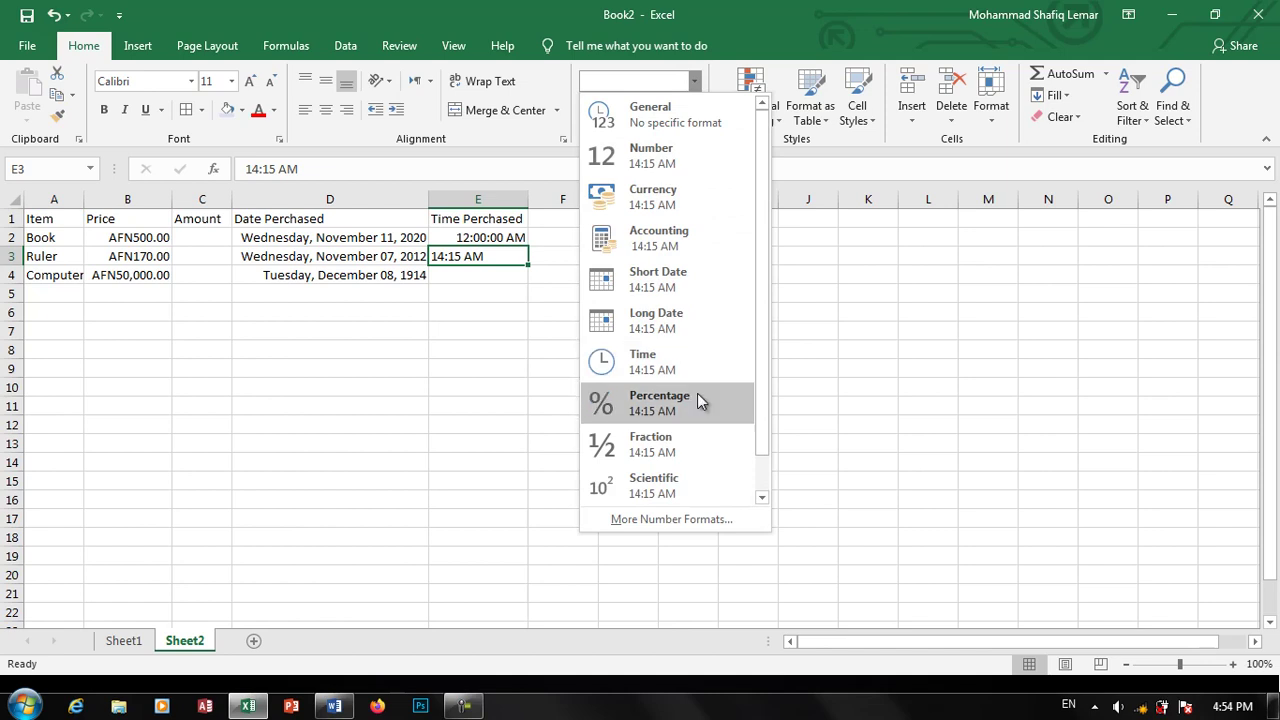
click(495, 330)
click(564, 221)
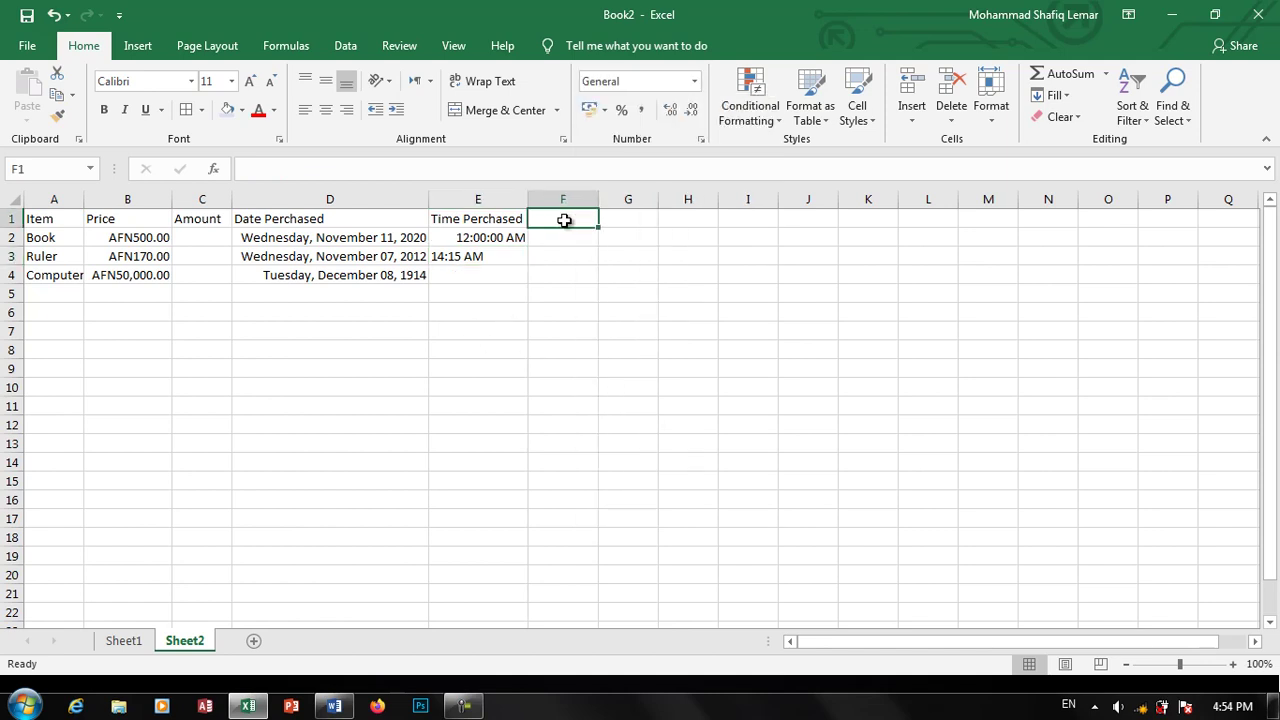
Step: Add a Discount heading in F1 and format F2:F19 as Percentage
text(Di)
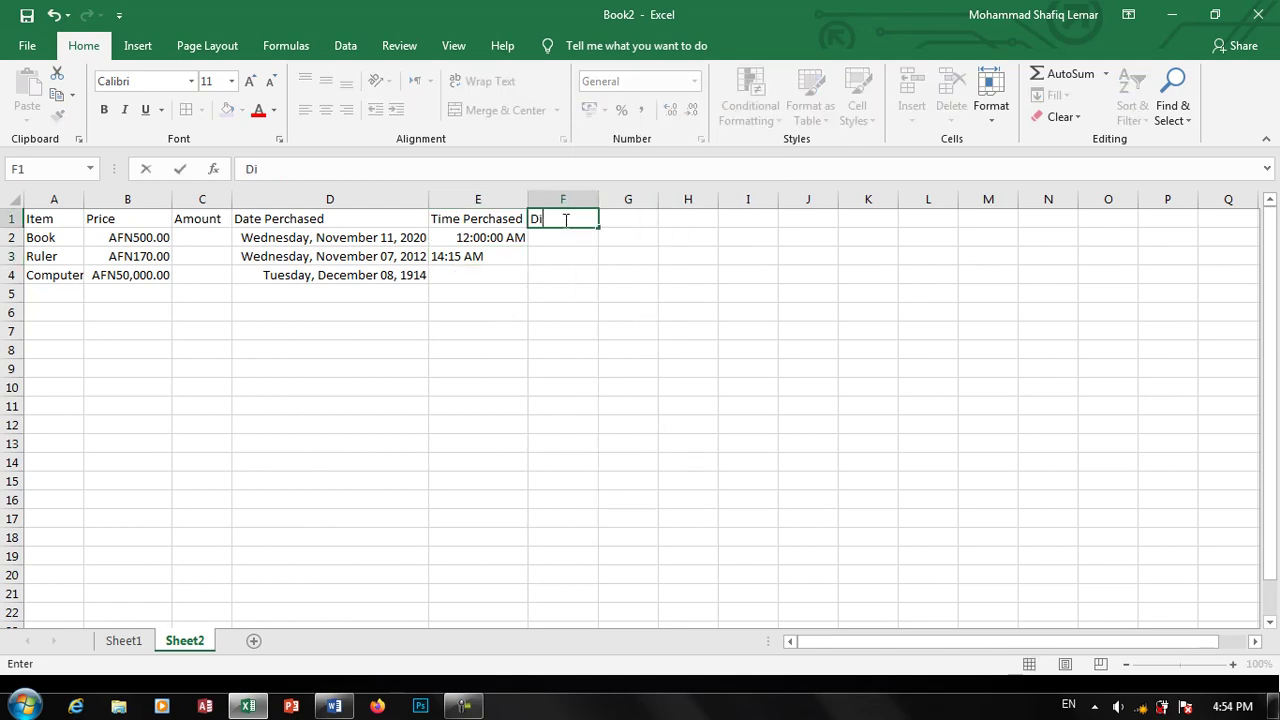
text(scount)
key(Return)
drag(586, 236, 550, 560)
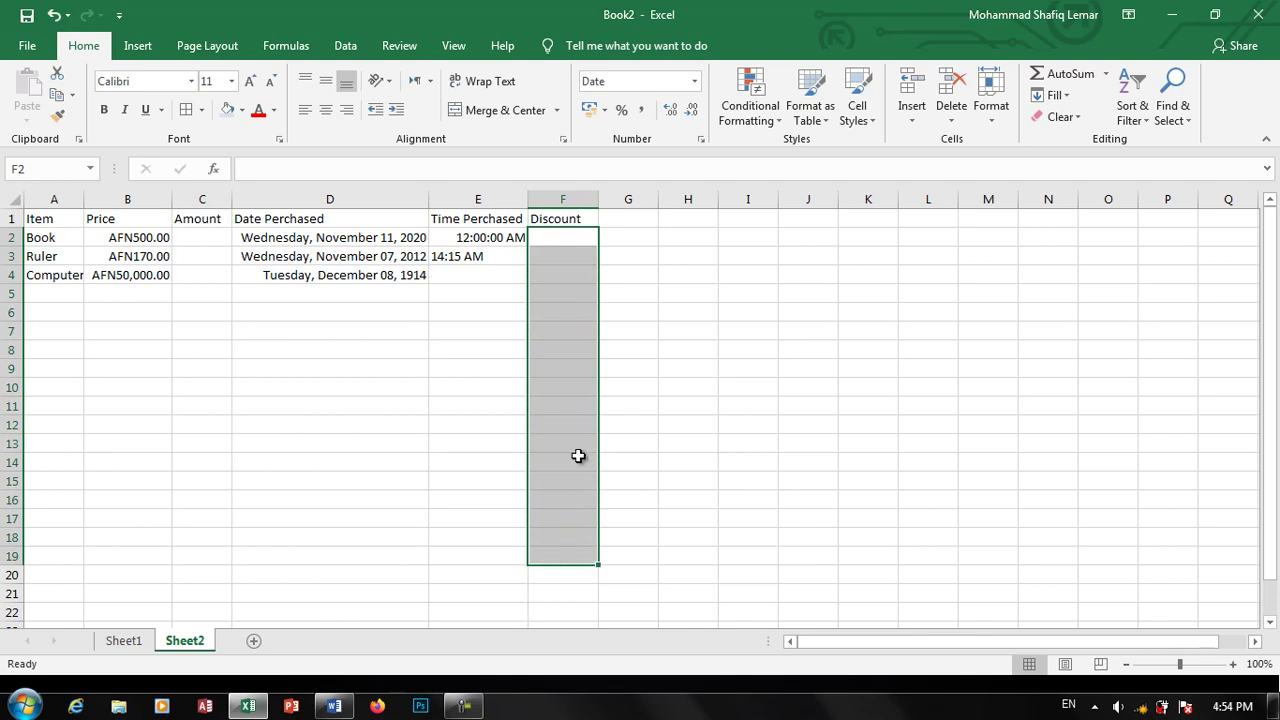
click(694, 82)
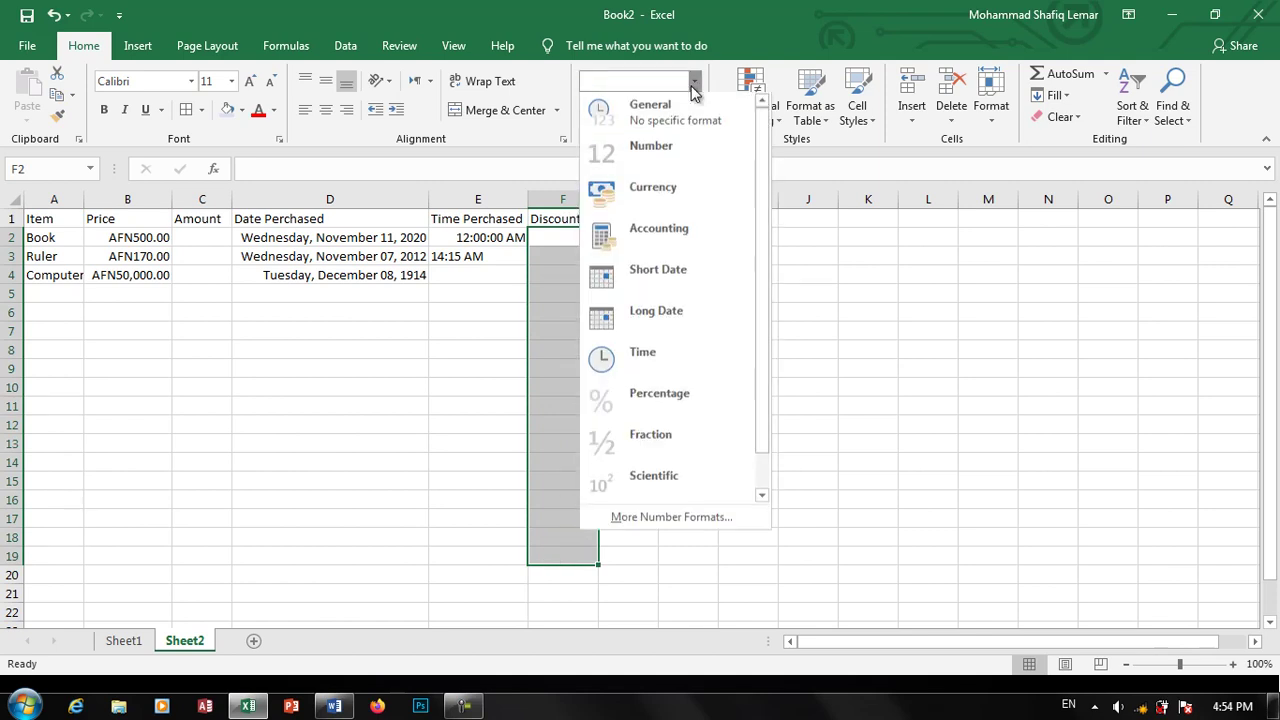
click(656, 415)
Step: Enter discounts 20, 30 and 51 for Book, Ruler and Computer in F2:F4
click(549, 237)
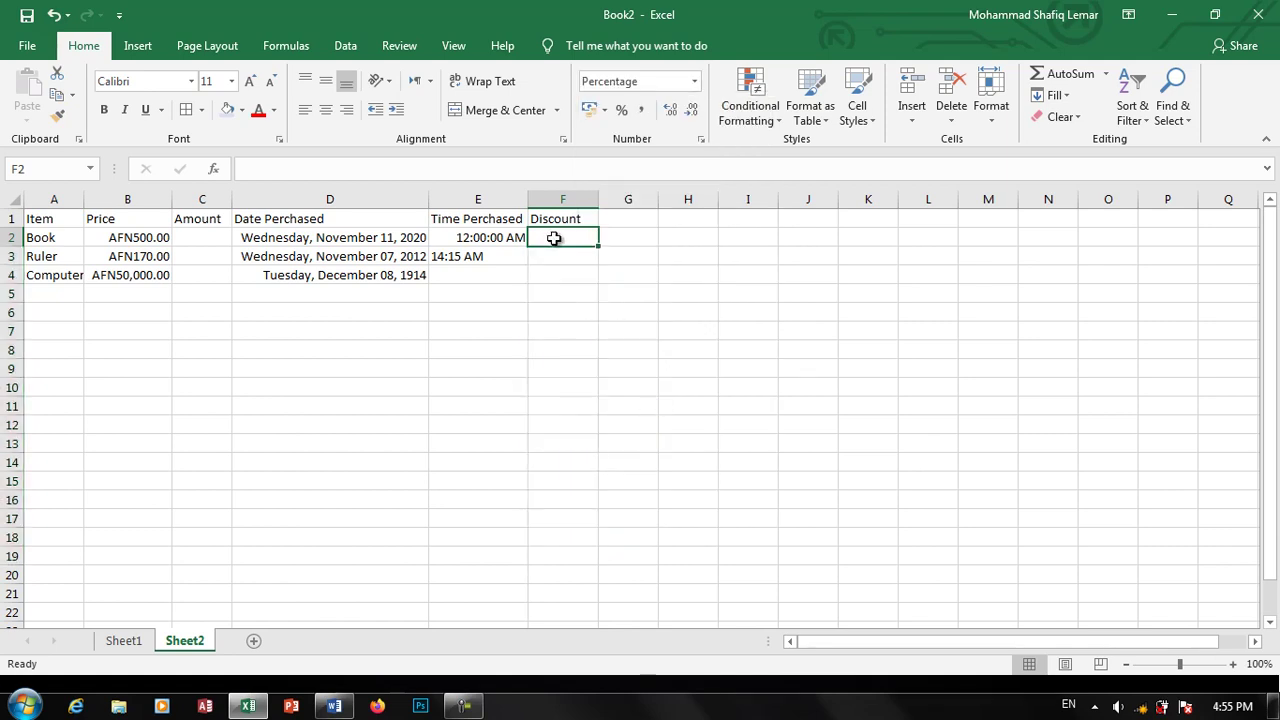
text(20)
key(Return)
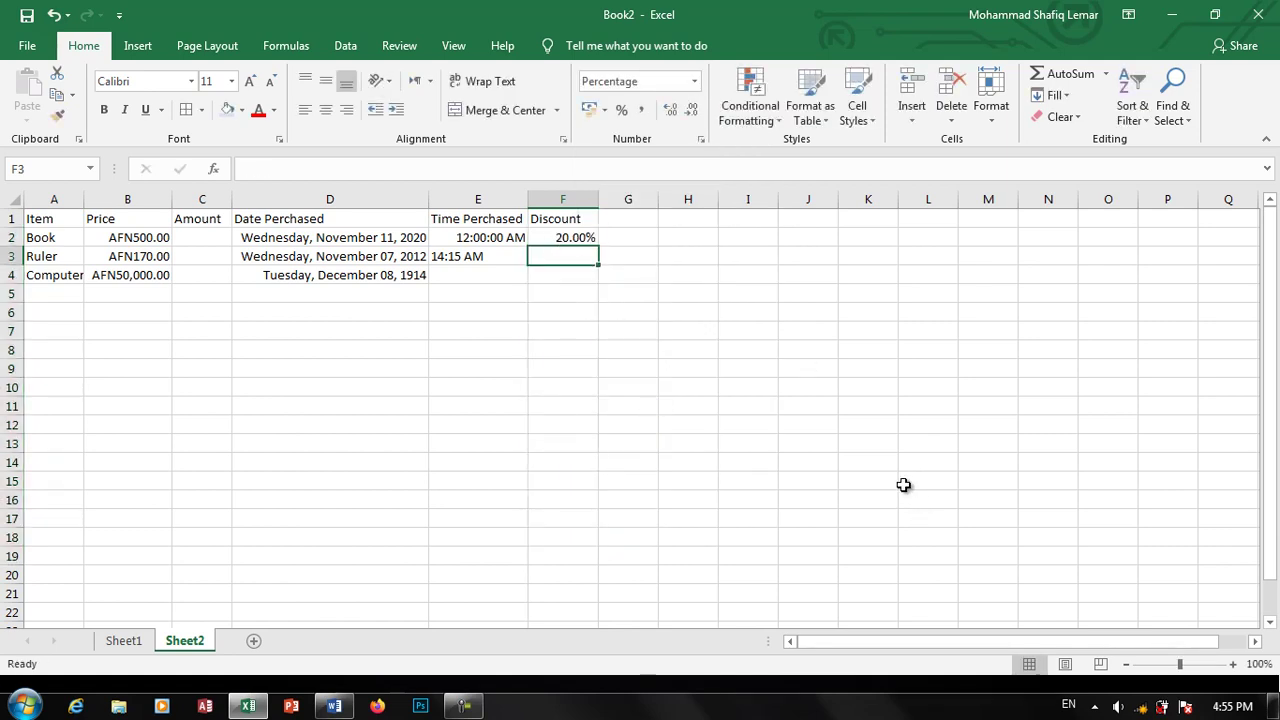
text(30)
key(Return)
text(51)
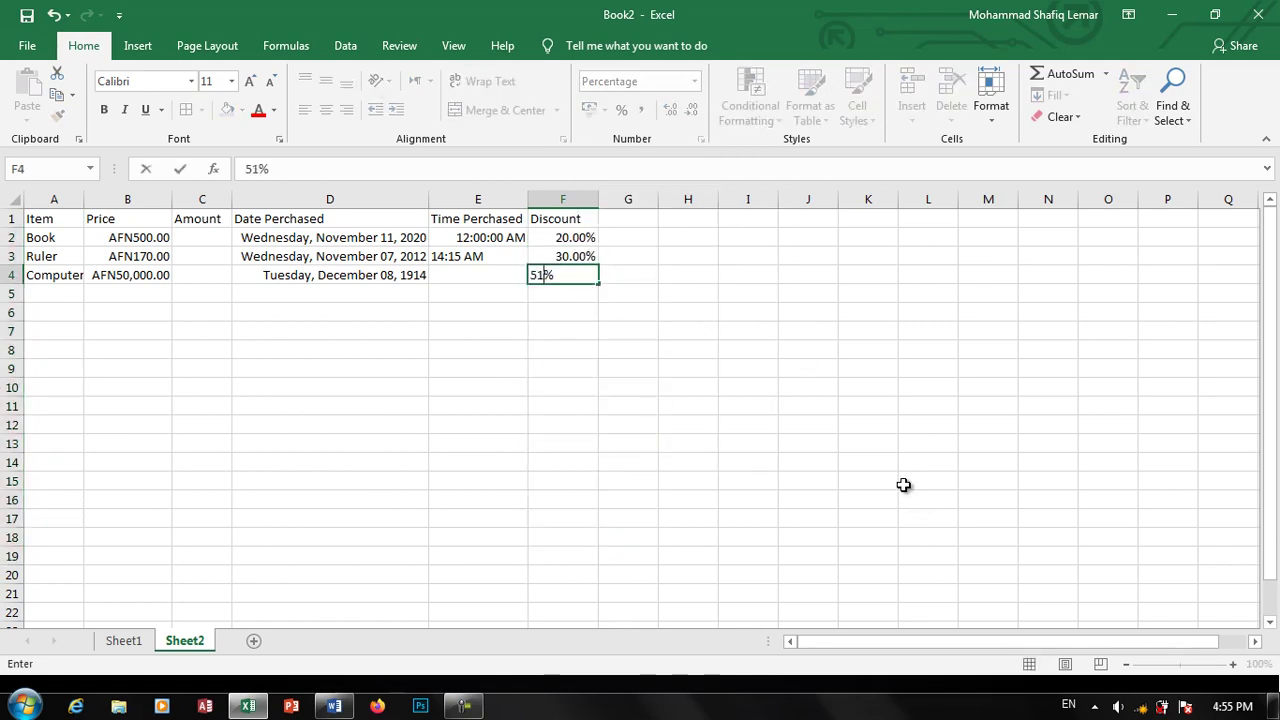
key(Return)
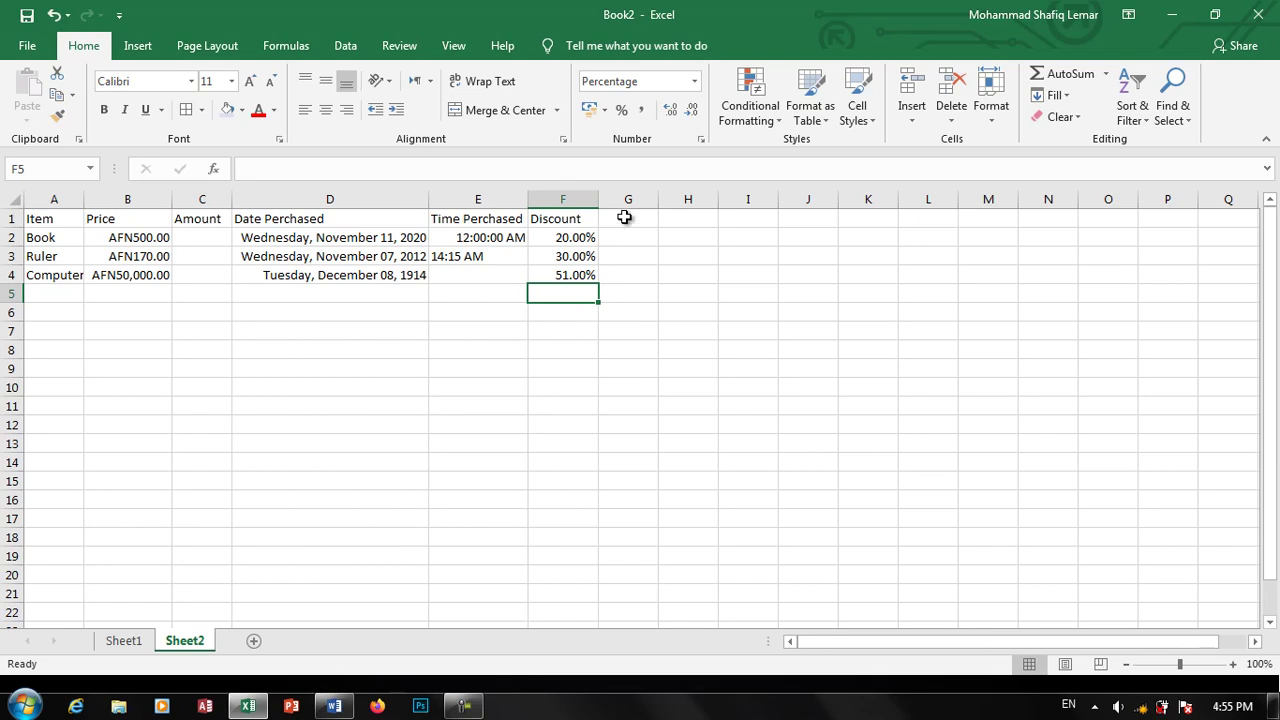
click(694, 82)
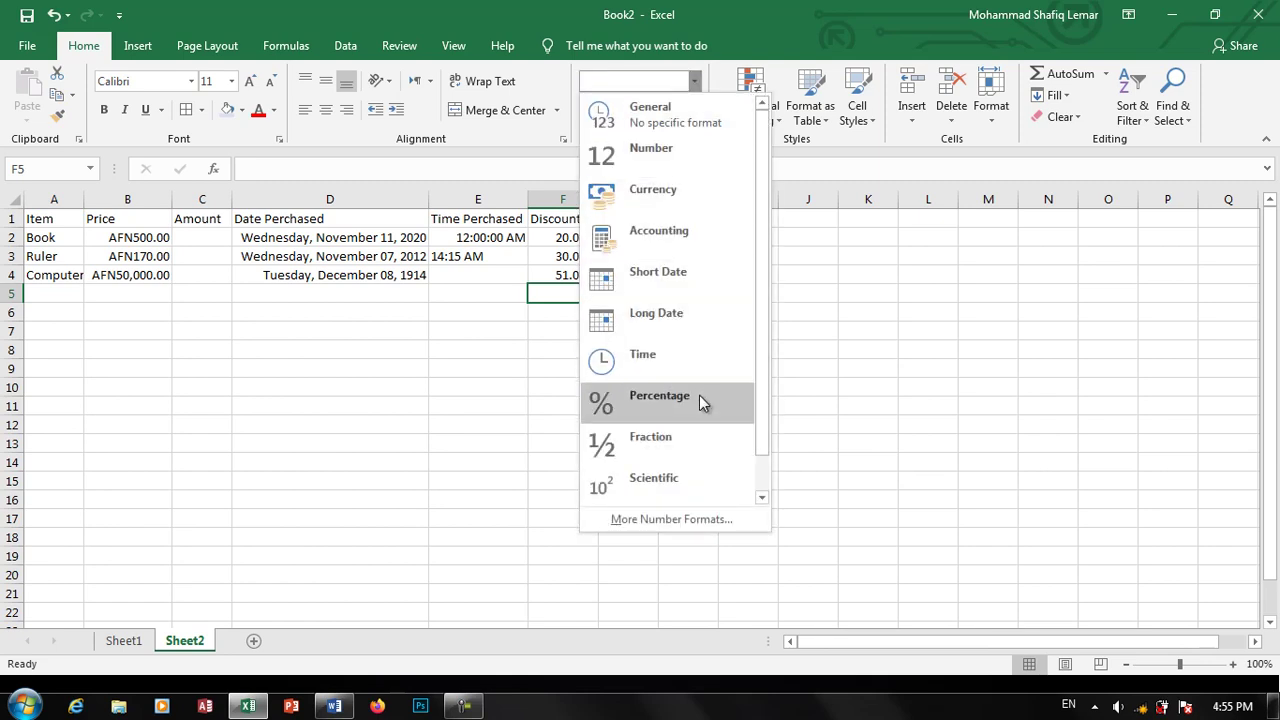
click(680, 437)
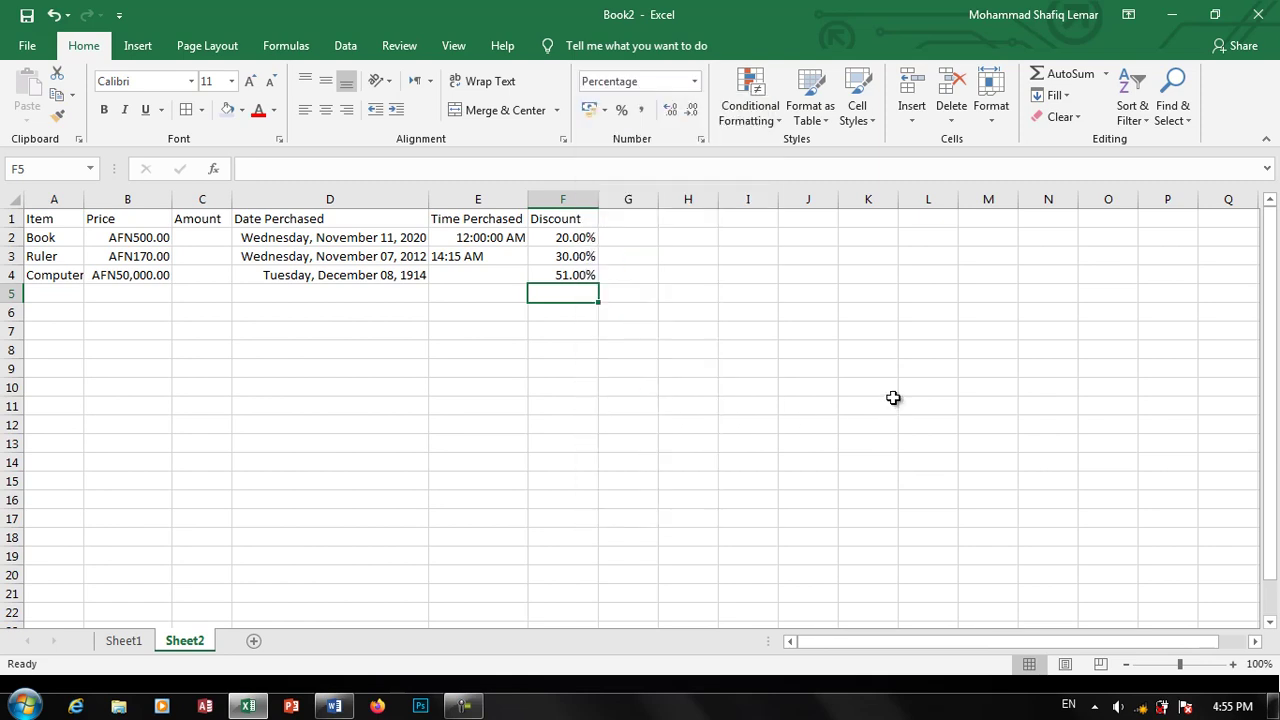
click(618, 215)
Step: Add a Fraction heading in G1 and format G2:G21 as Fraction
text(F)
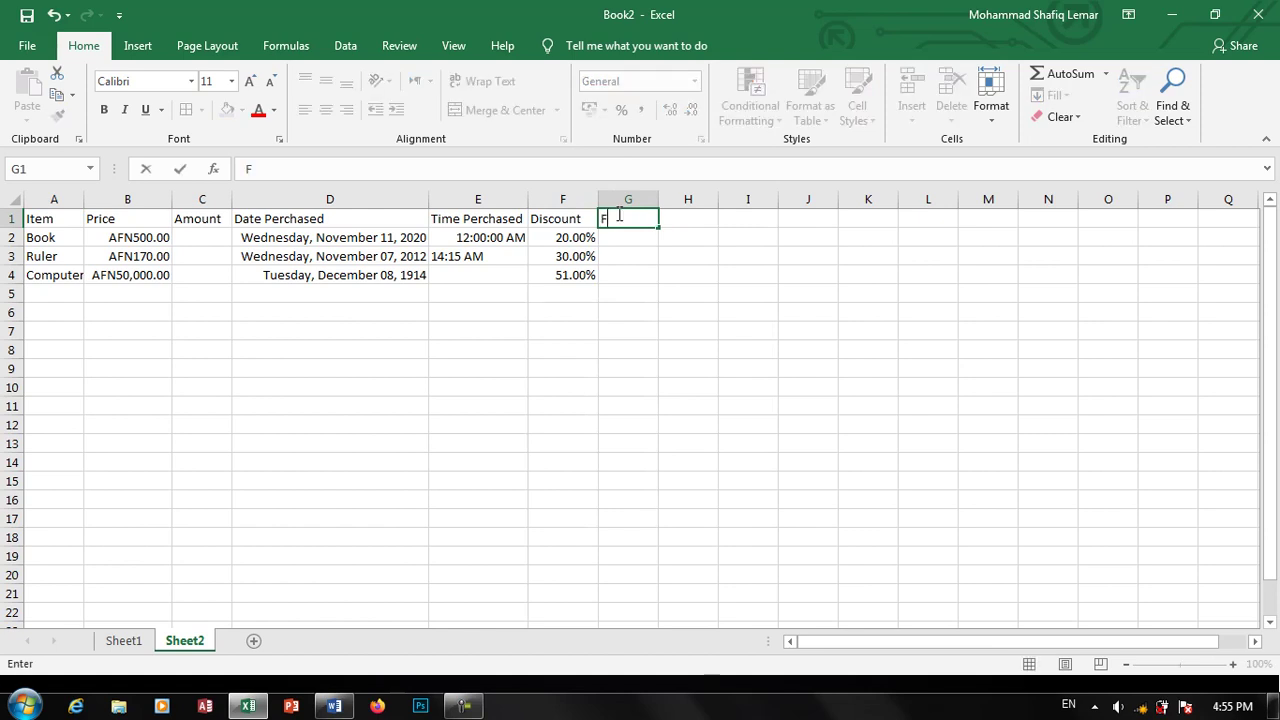
text(raction)
key(Return)
drag(630, 240, 632, 585)
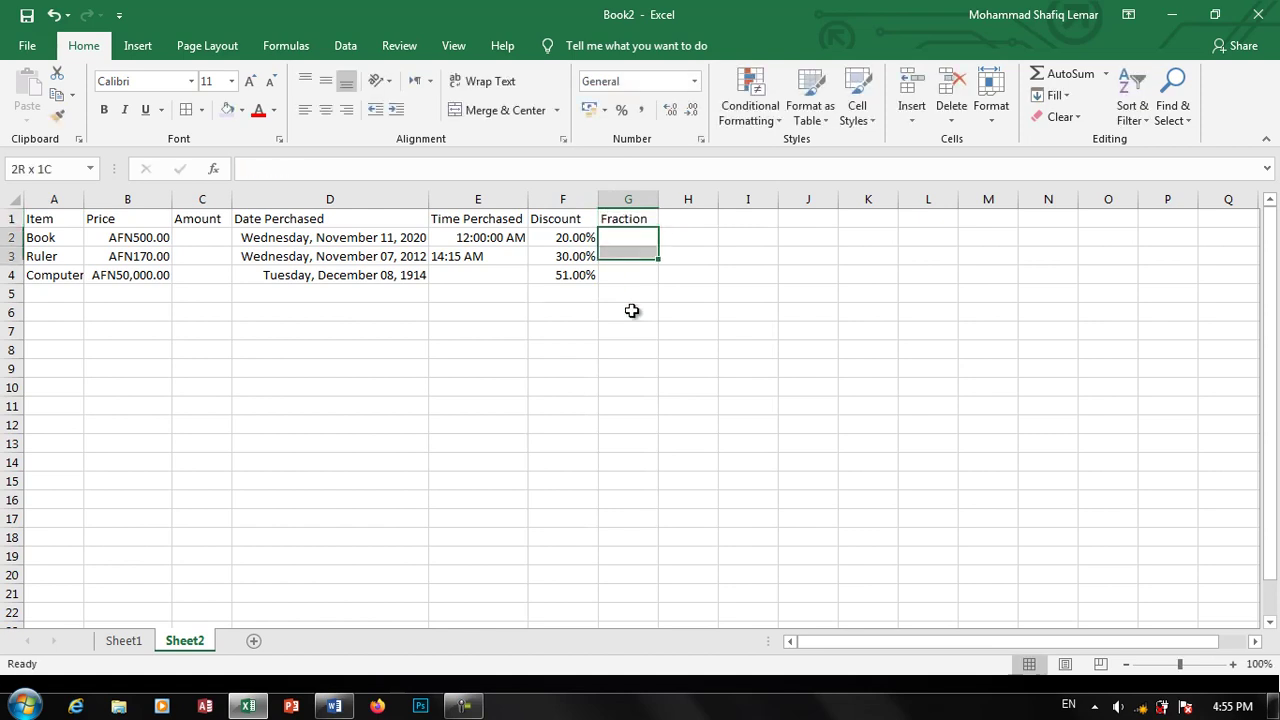
click(694, 81)
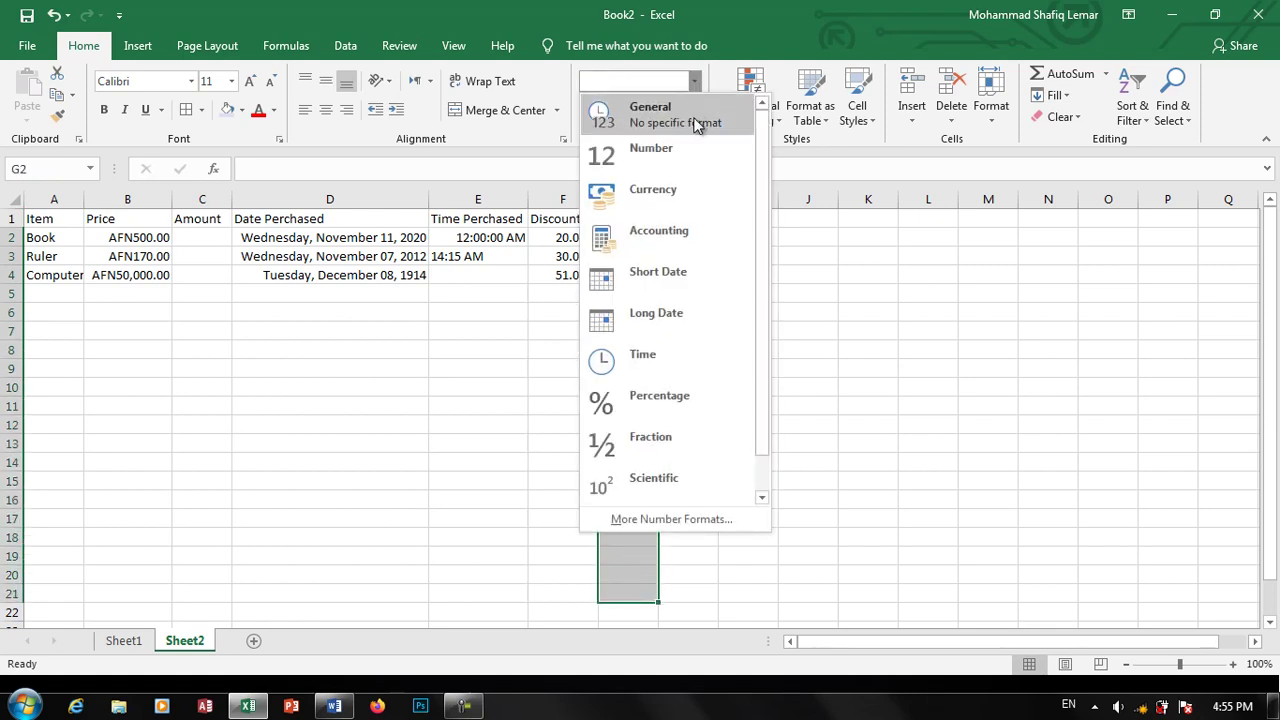
click(660, 436)
Step: Enter 125.3, 1.2 and 1.5 in G2:G4, showing 125 2/7, 1 1/5 and 1 1/2
click(624, 234)
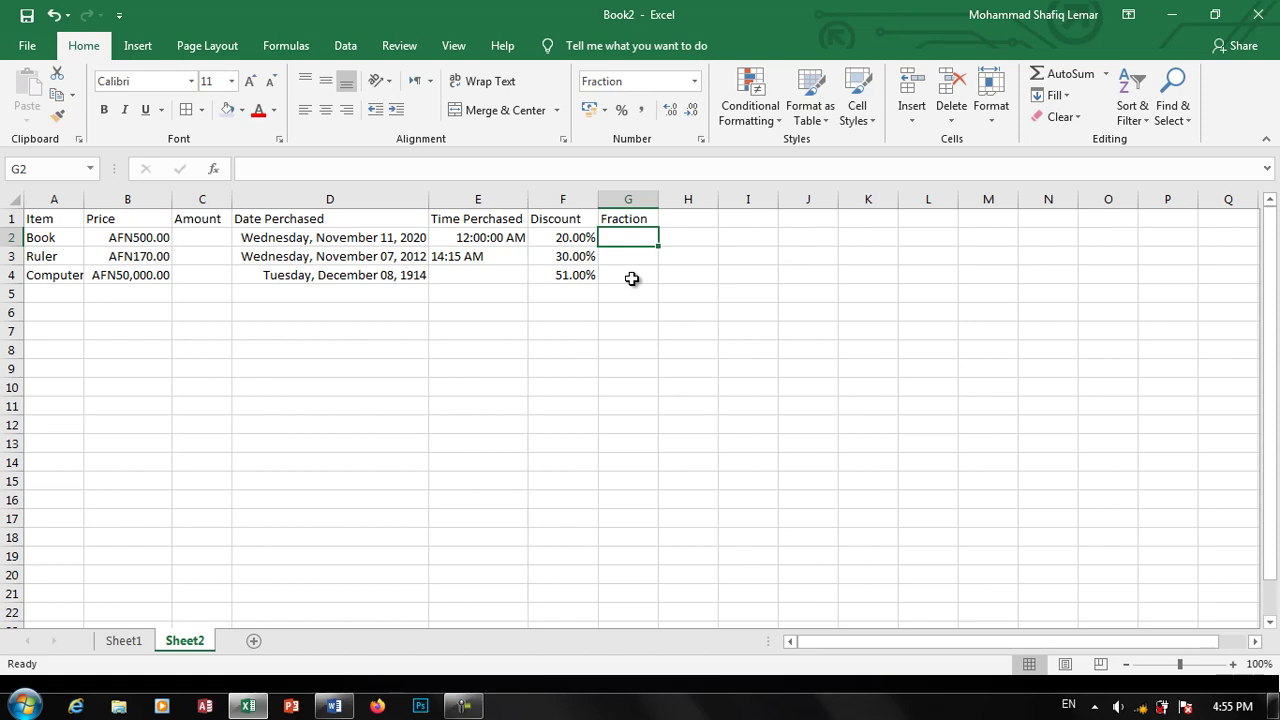
text(125)
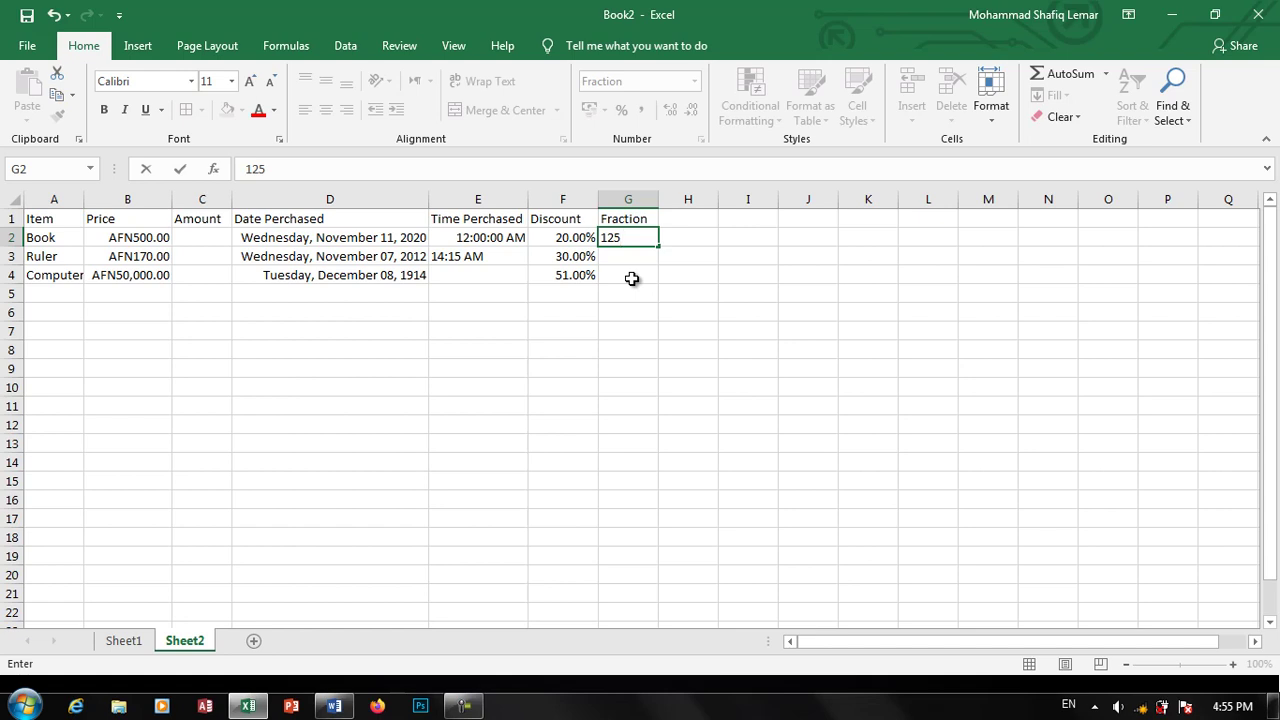
key(Return)
key(Up)
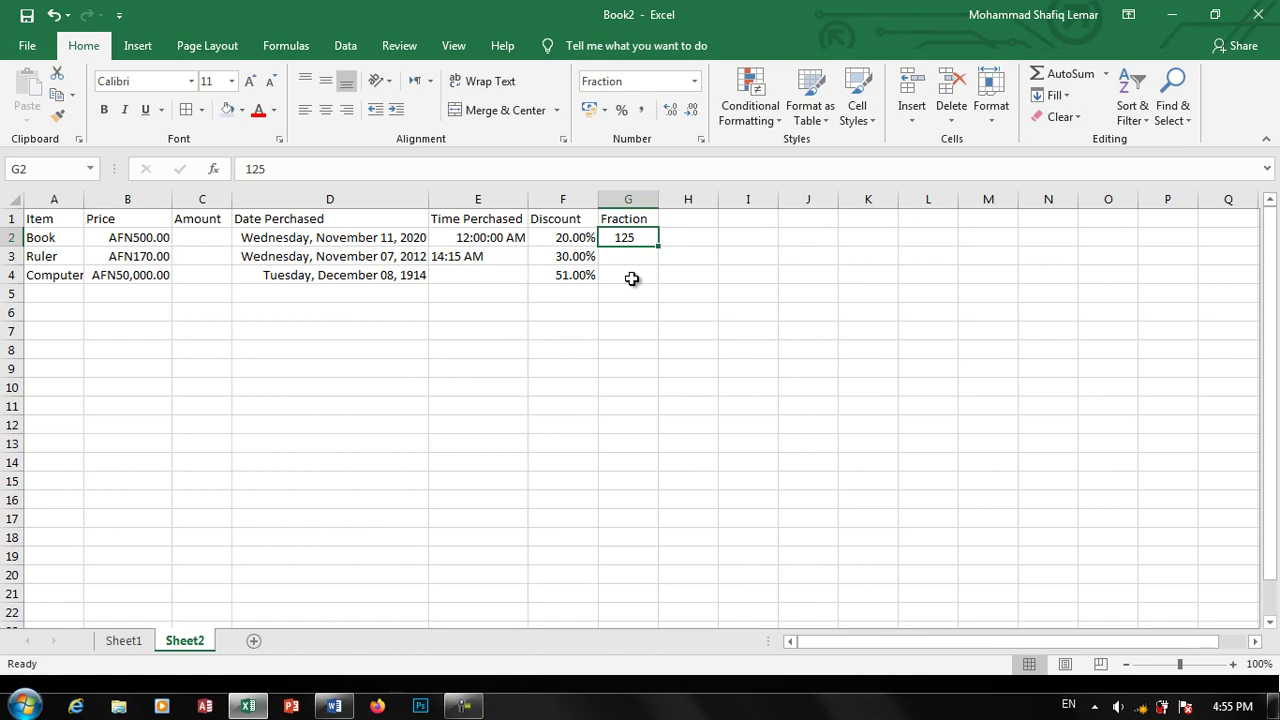
text(1)
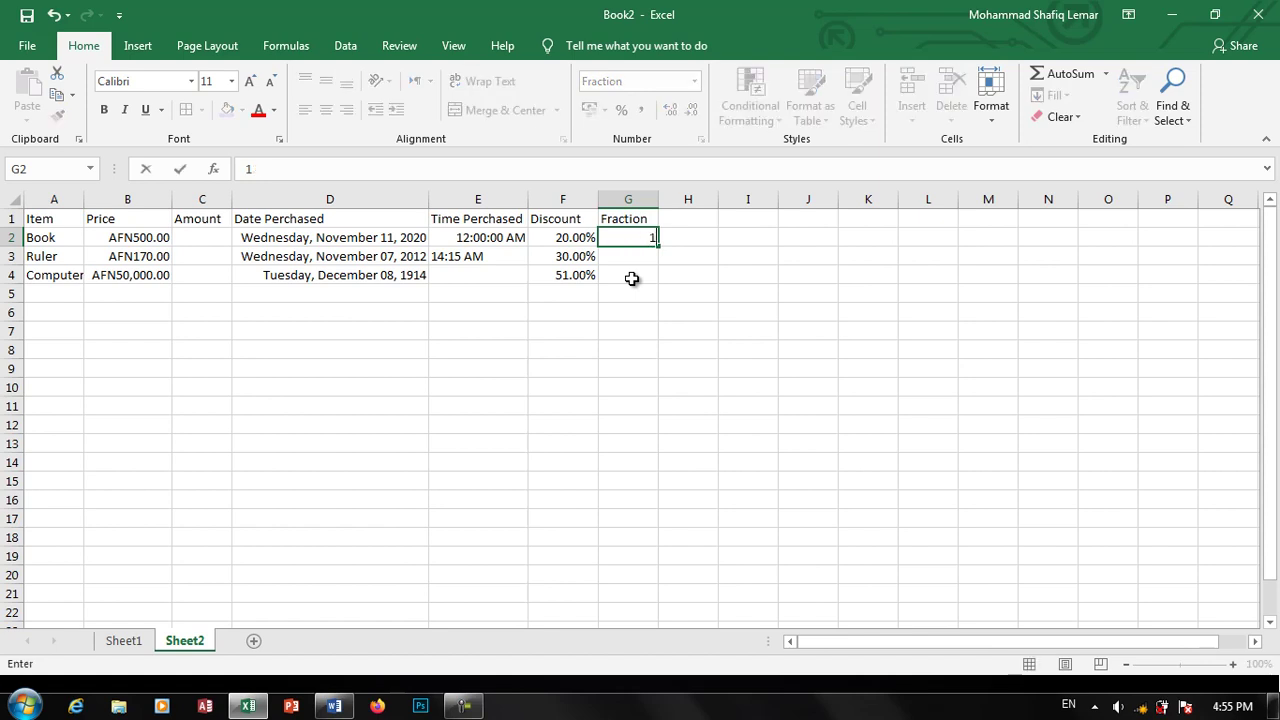
text(25.3)
key(Return)
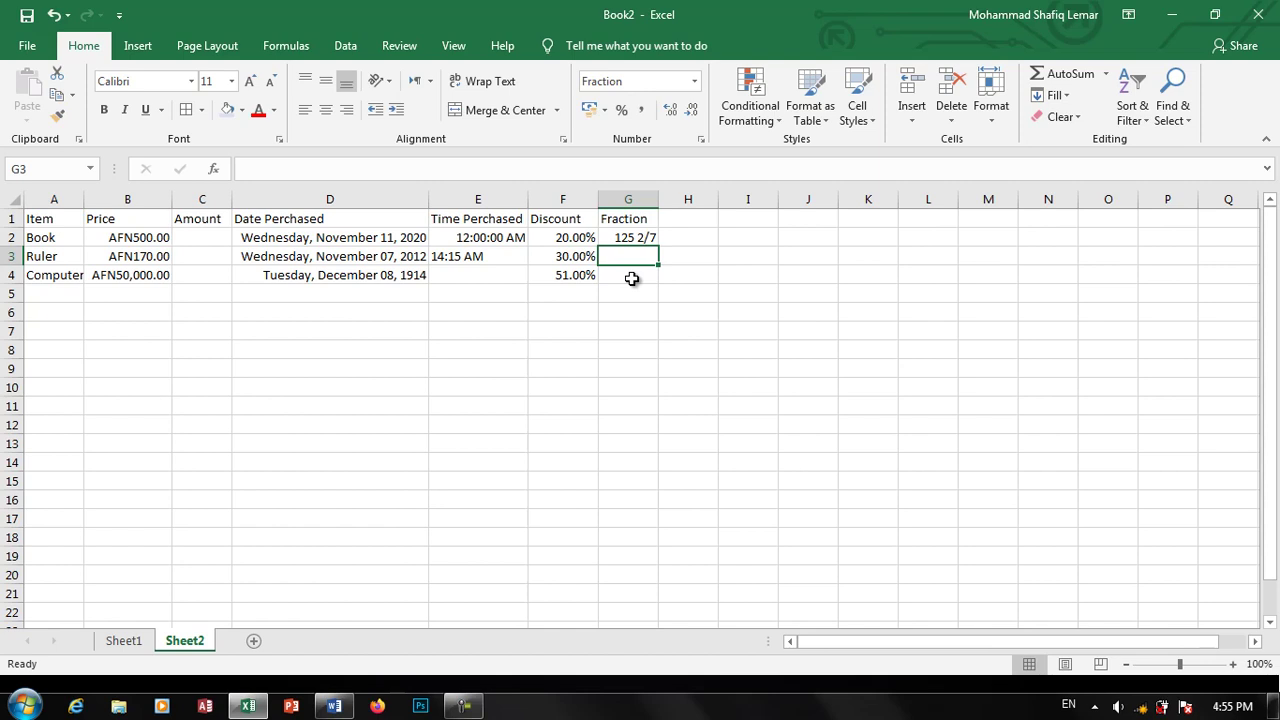
text(1.2)
key(Return)
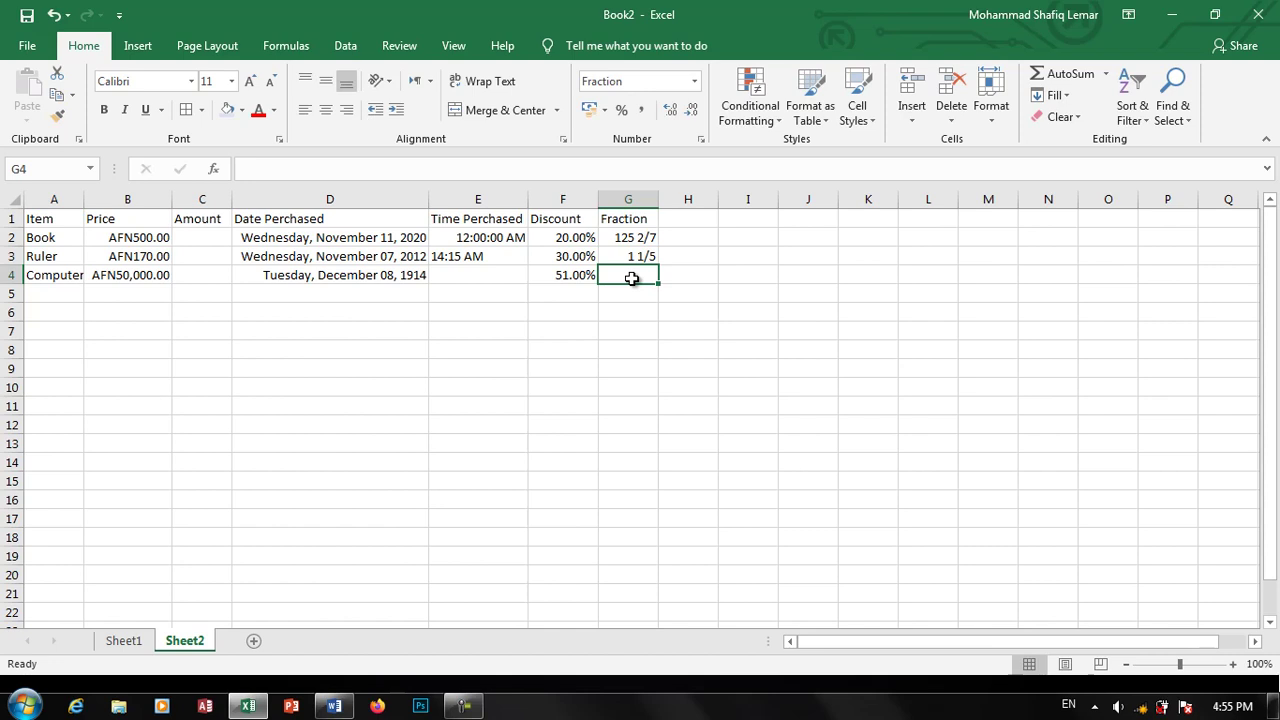
text(1.)
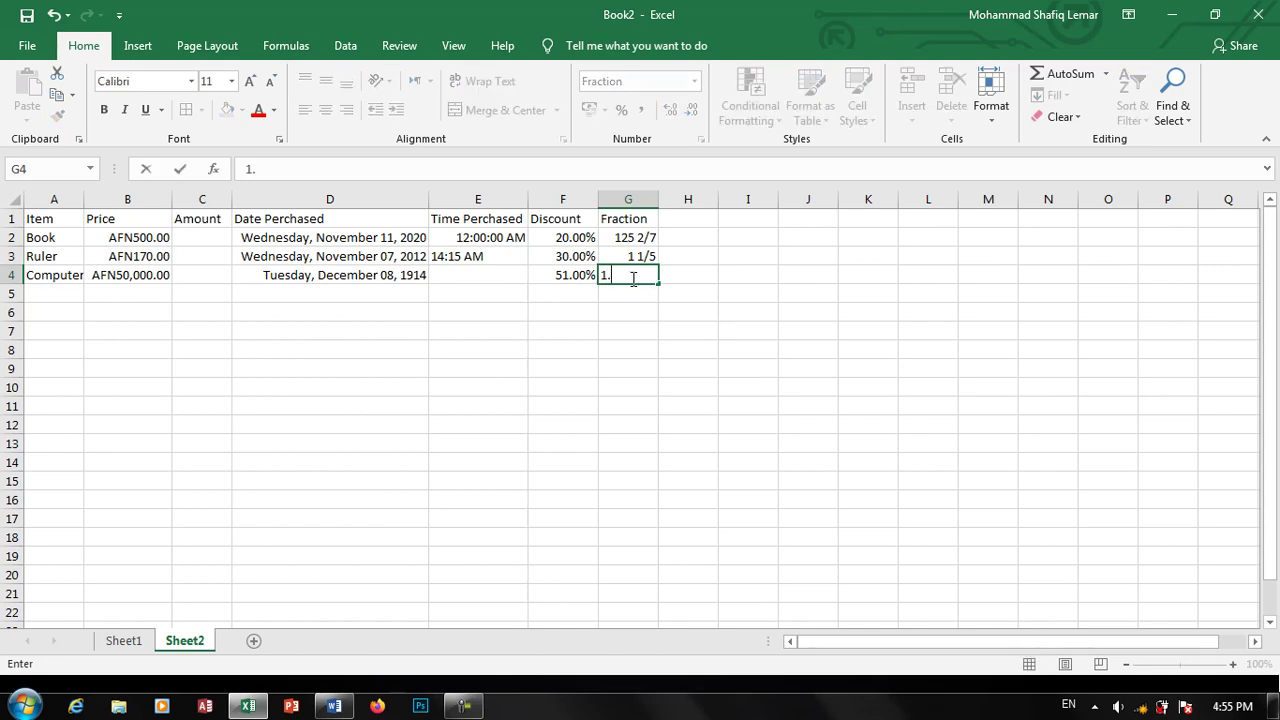
text(5)
key(Return)
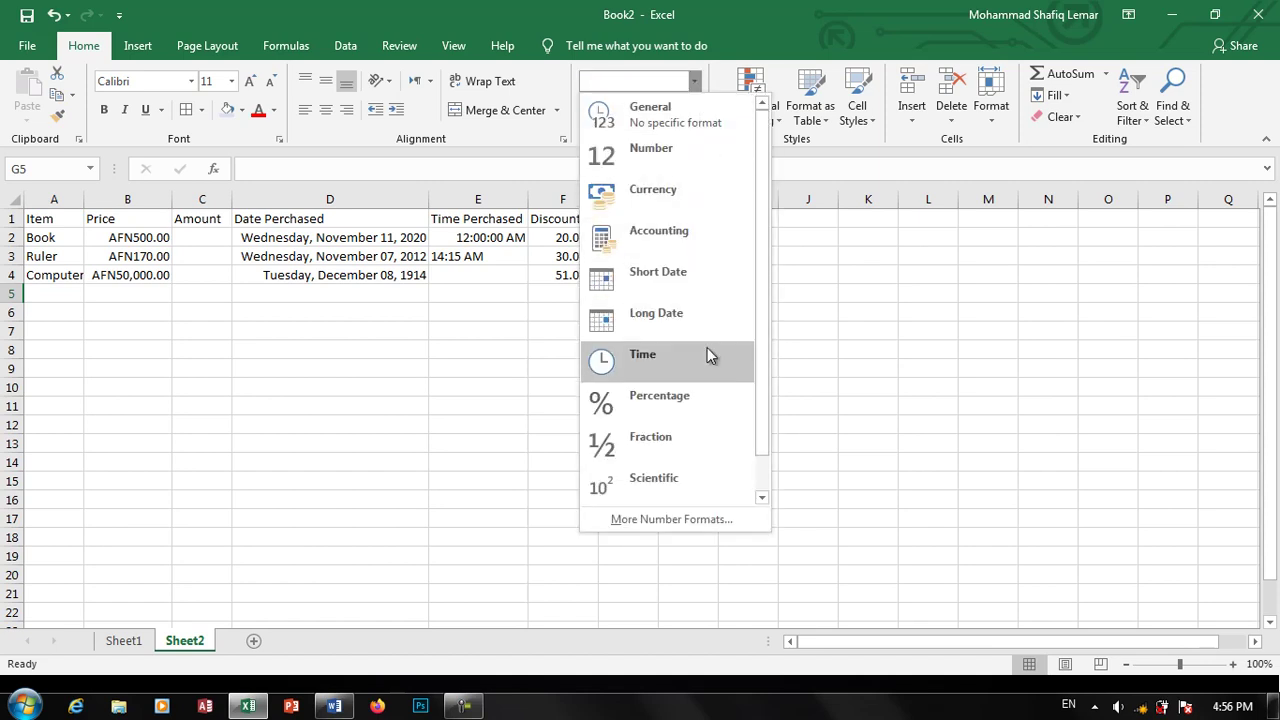
scroll(762, 355, down, 1)
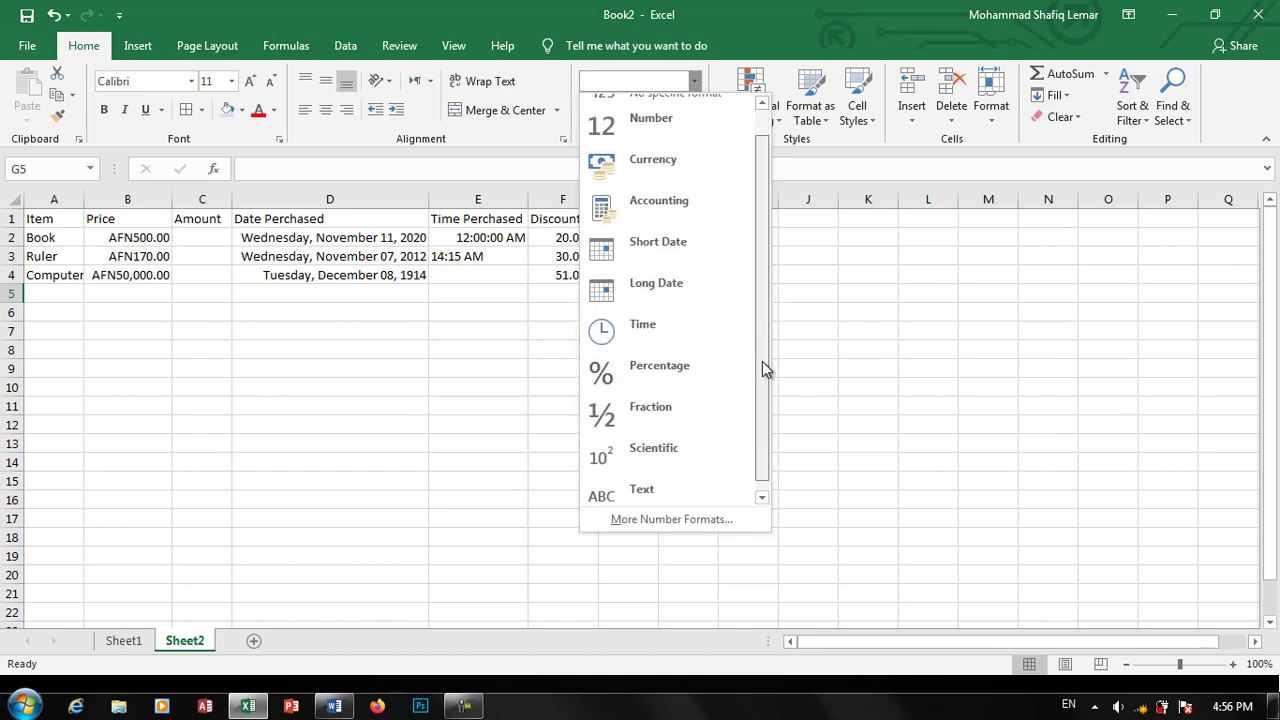
Step: Format cells J3 through J10 as Scientific
click(714, 411)
click(700, 217)
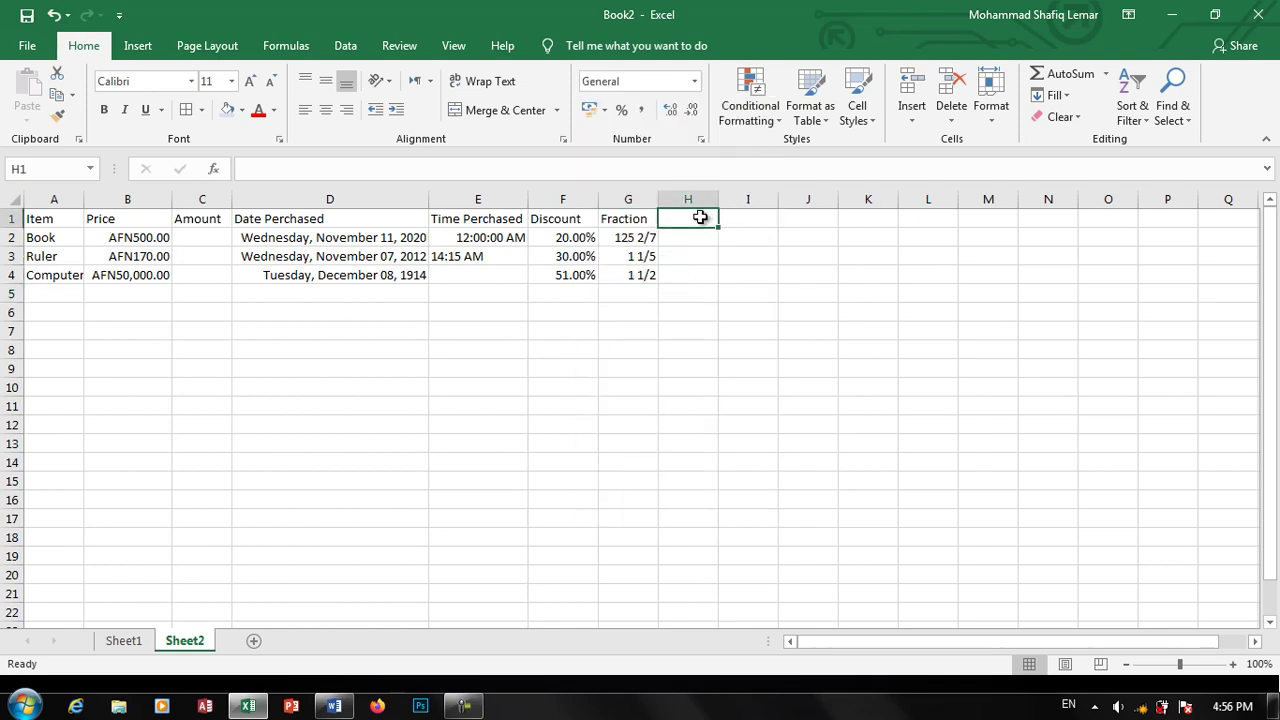
click(762, 292)
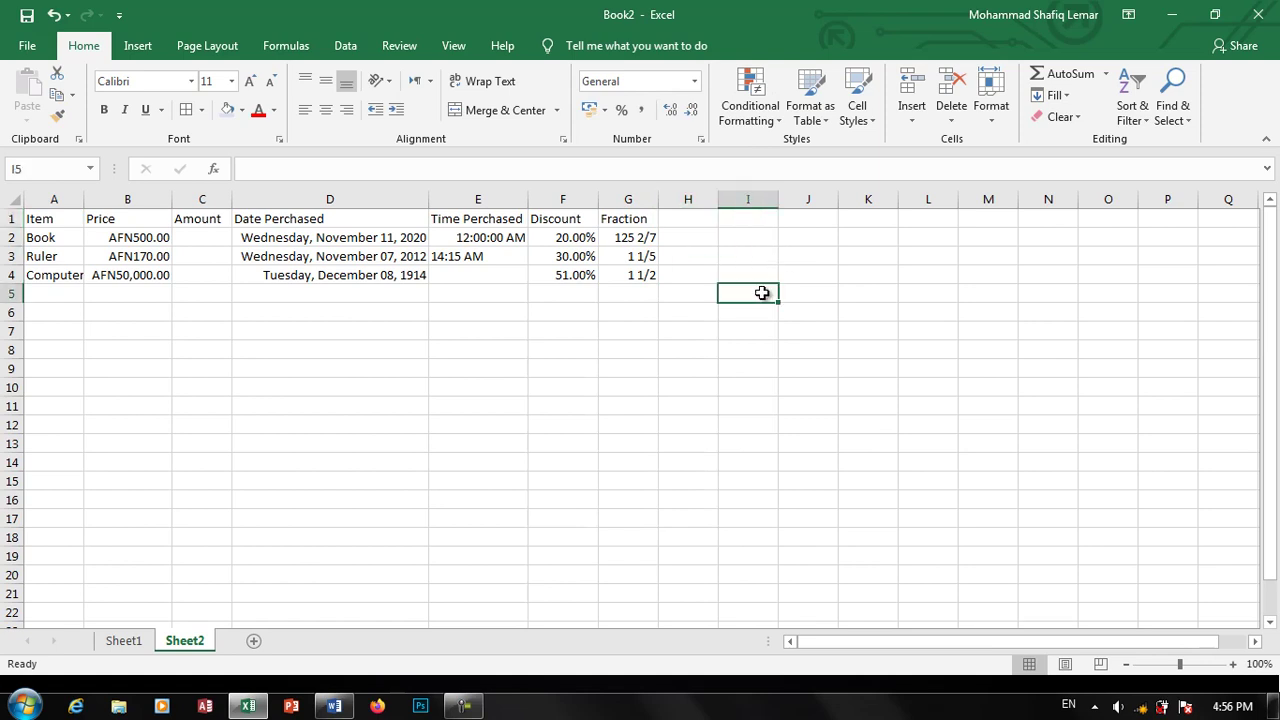
mouse_move(760, 292)
mouse_down()
mouse_move(811, 297)
mouse_move(820, 390)
mouse_up()
click(815, 270)
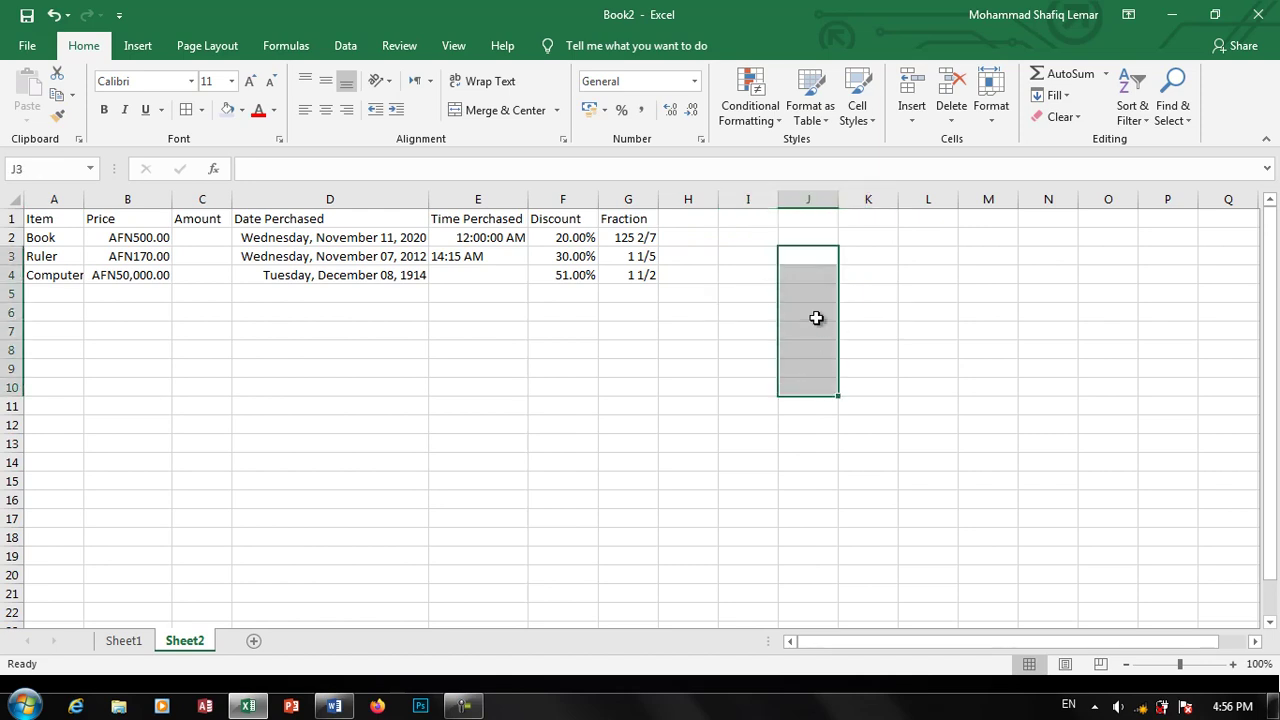
click(694, 84)
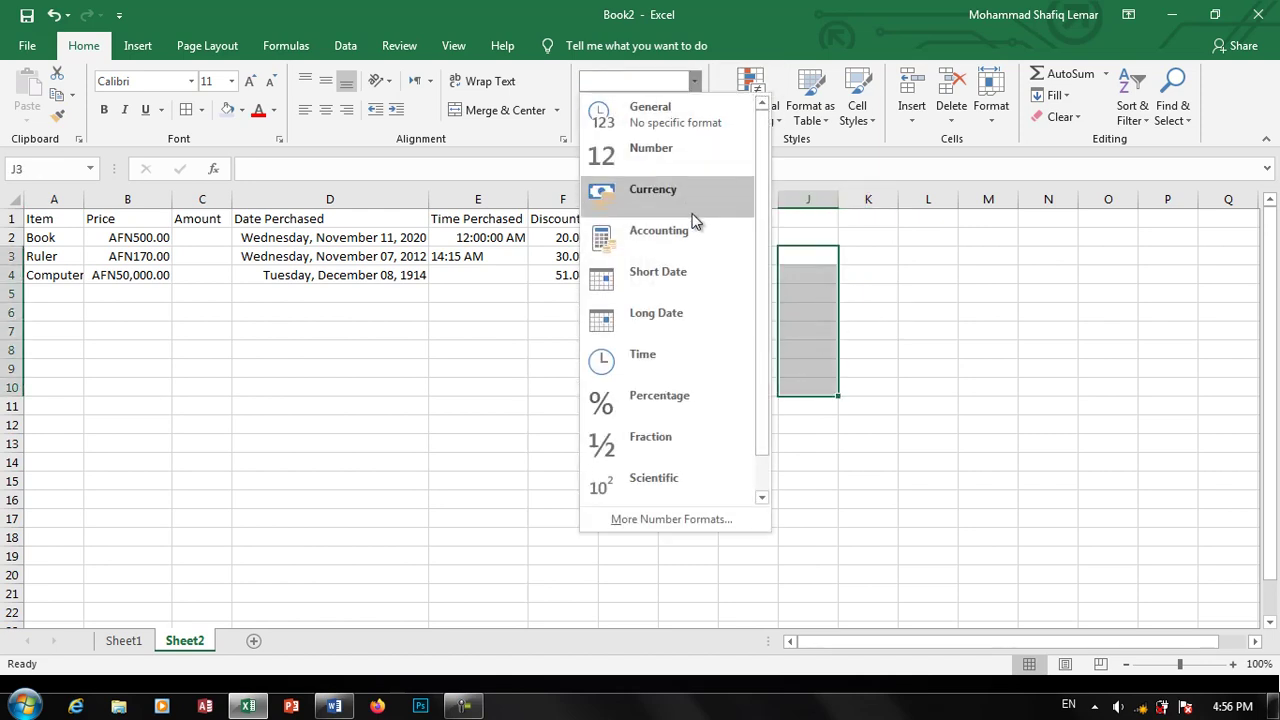
click(678, 478)
Step: Enter values in J3 and J4 so they display 1.25E+04 and 1.52E+04
click(803, 260)
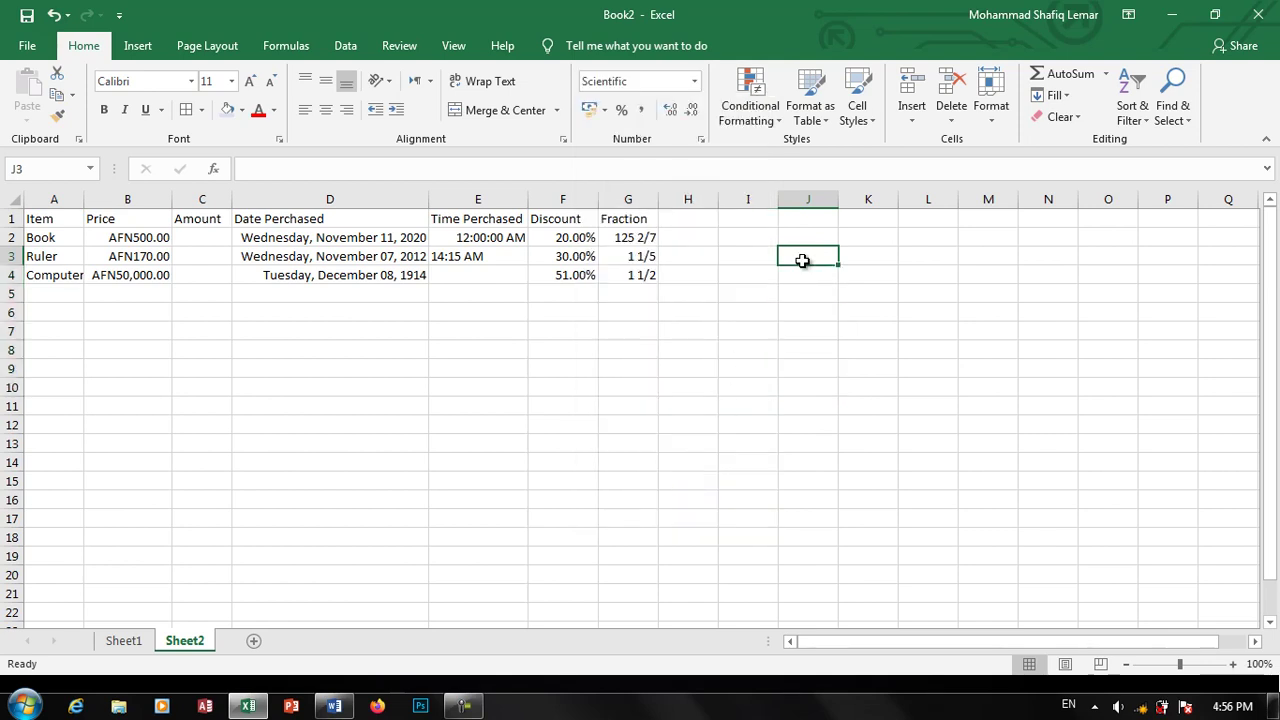
text(12500)
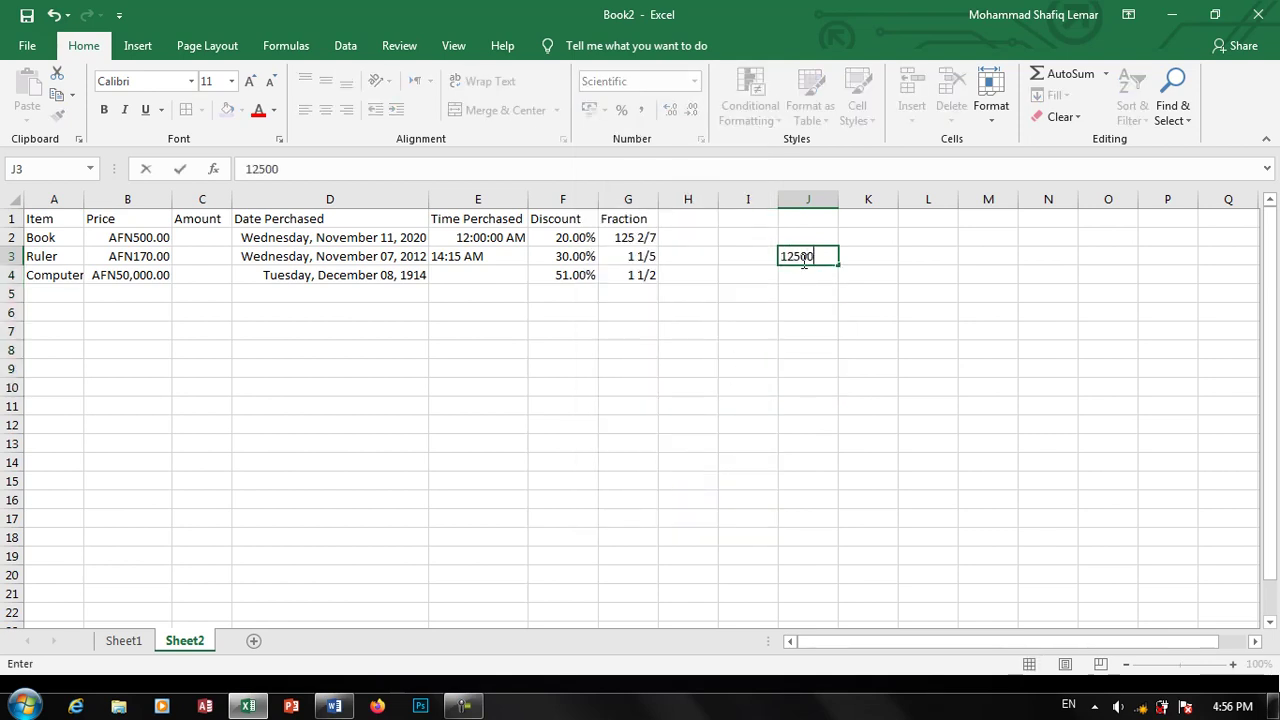
key(Return)
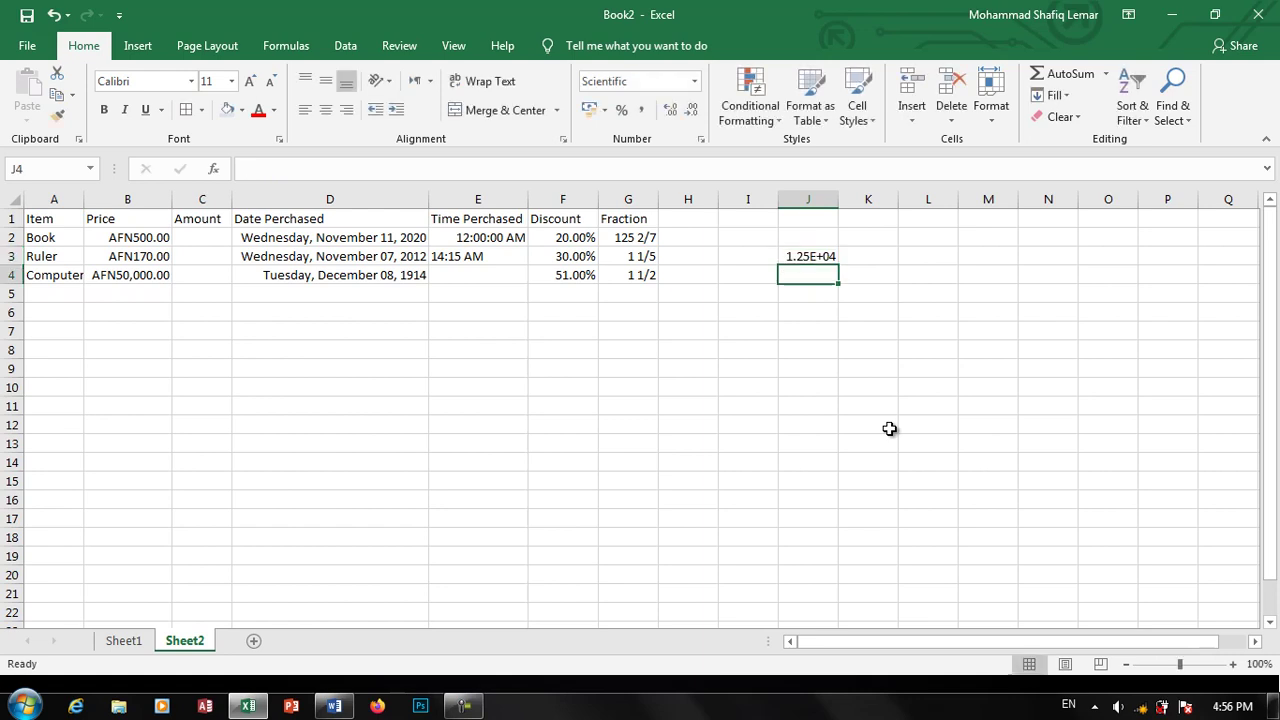
key(Up)
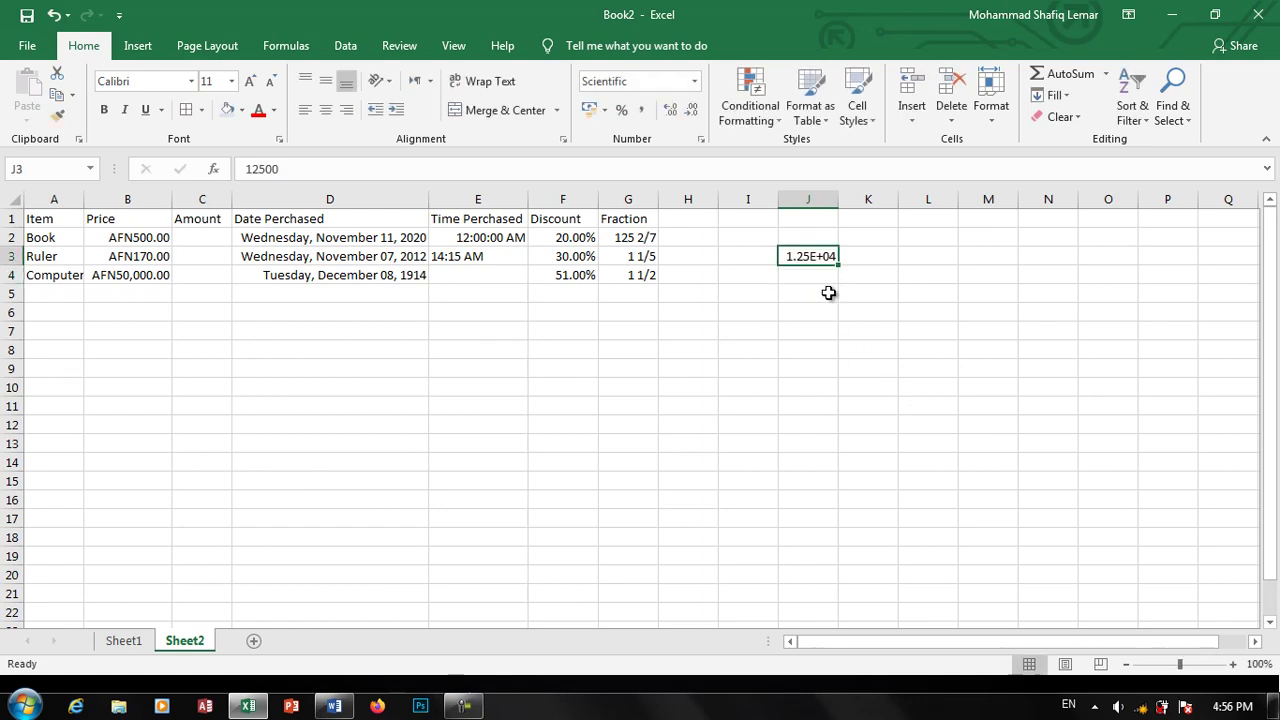
click(827, 274)
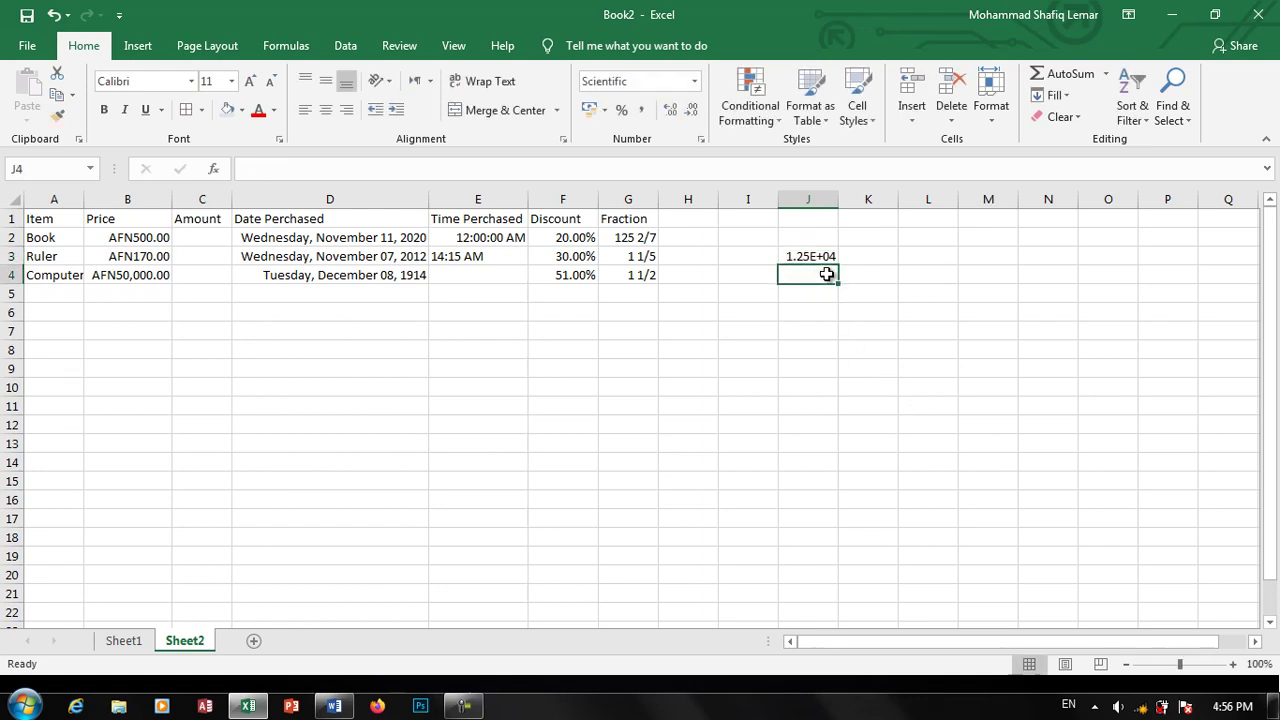
text(15200)
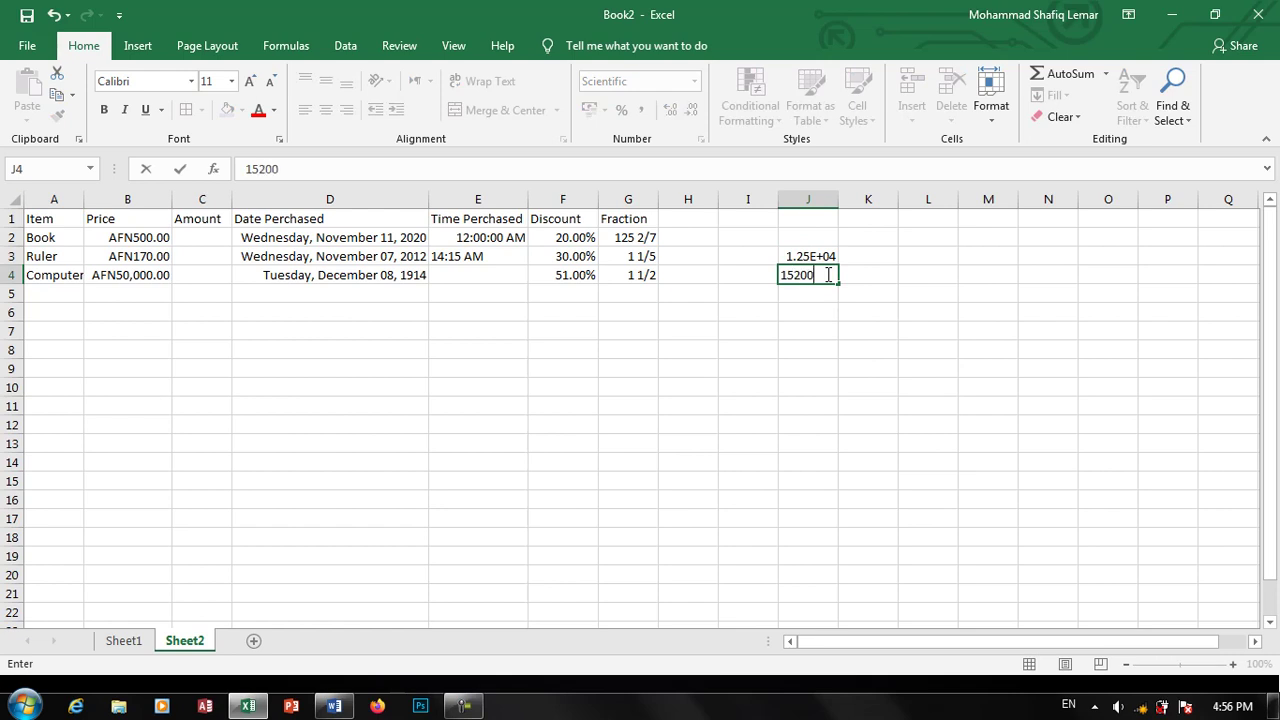
key(Return)
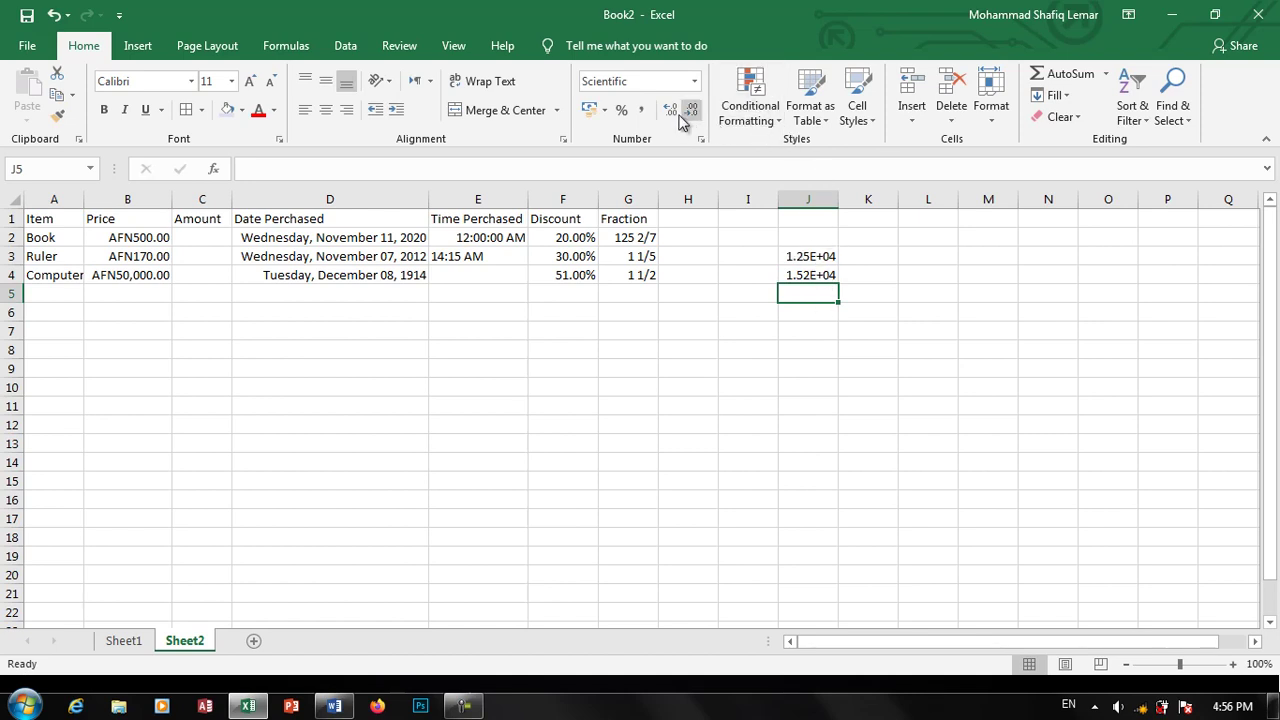
Step: Apply the Text number format to the Item cells in column A, including A6
click(692, 85)
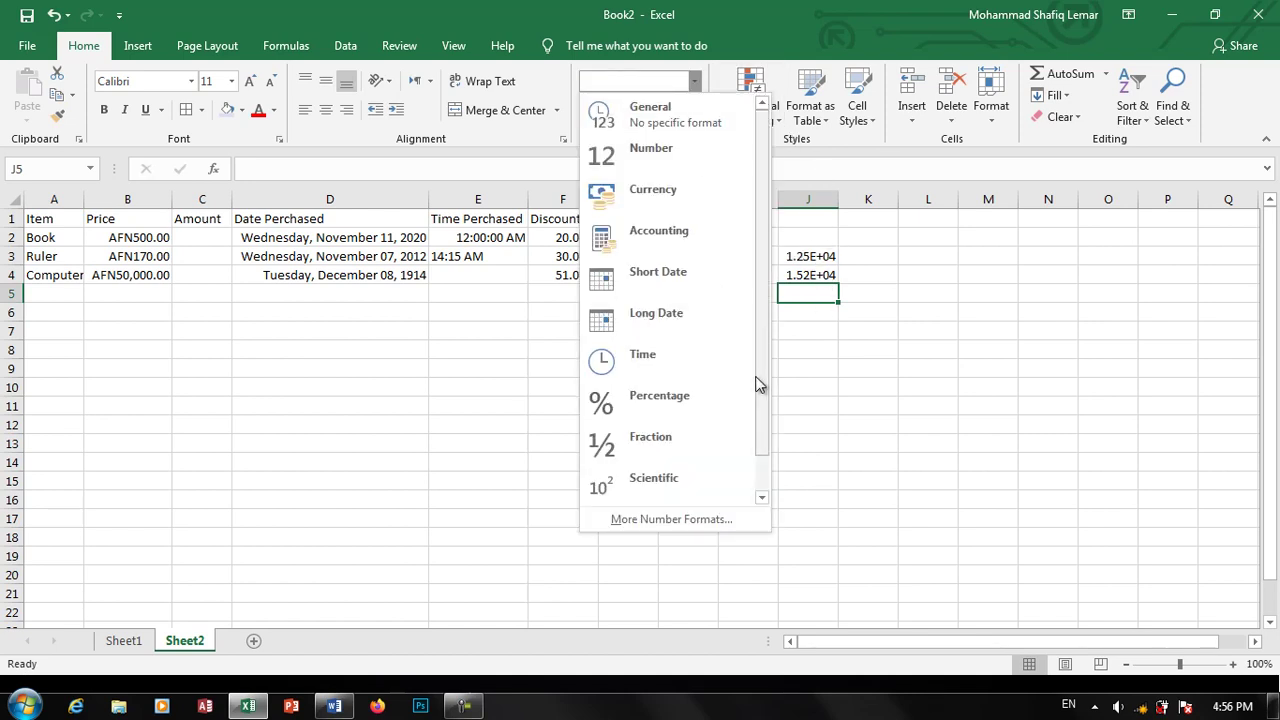
scroll(760, 444, down, 1)
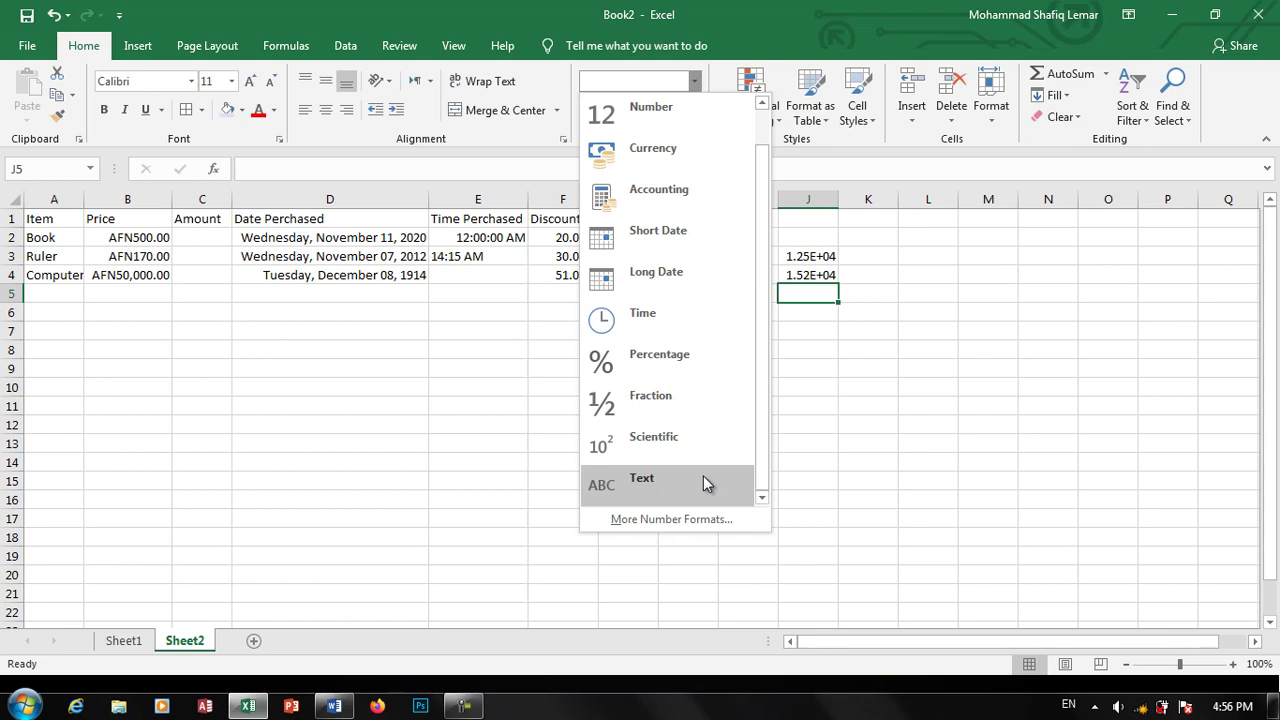
click(150, 260)
drag(42, 228, 29, 611)
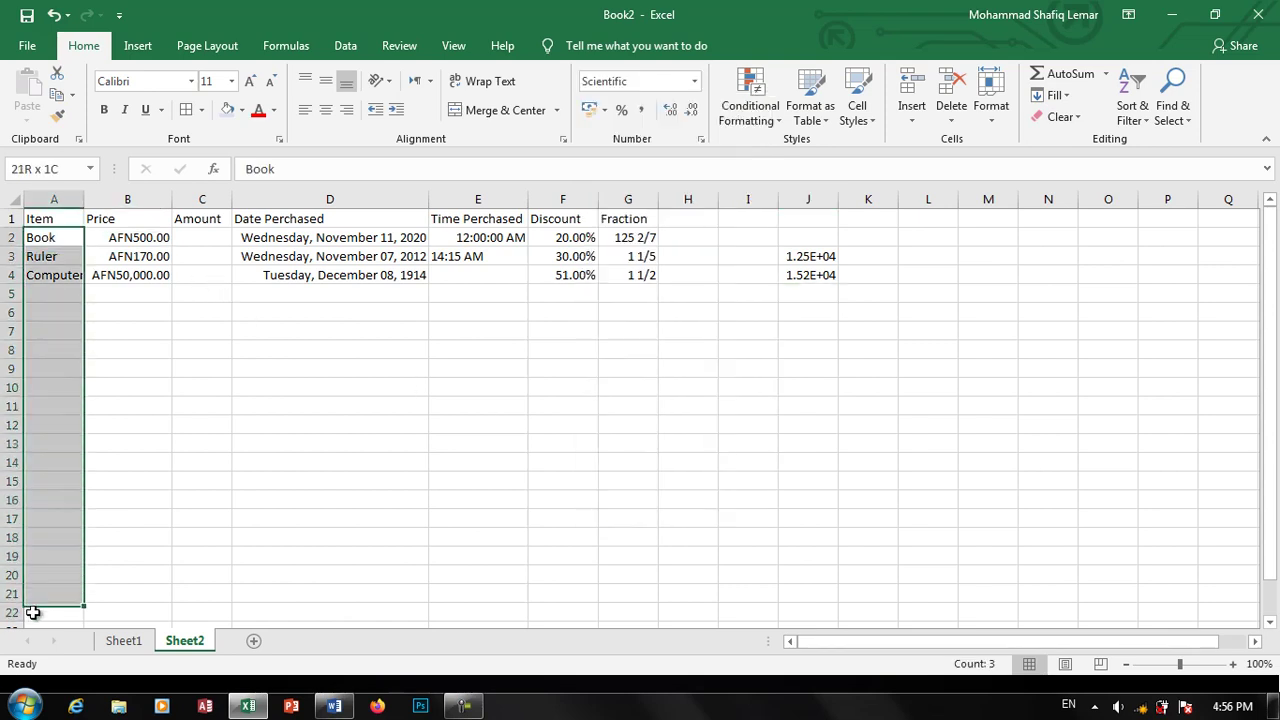
click(694, 81)
scroll(673, 480, down, 1)
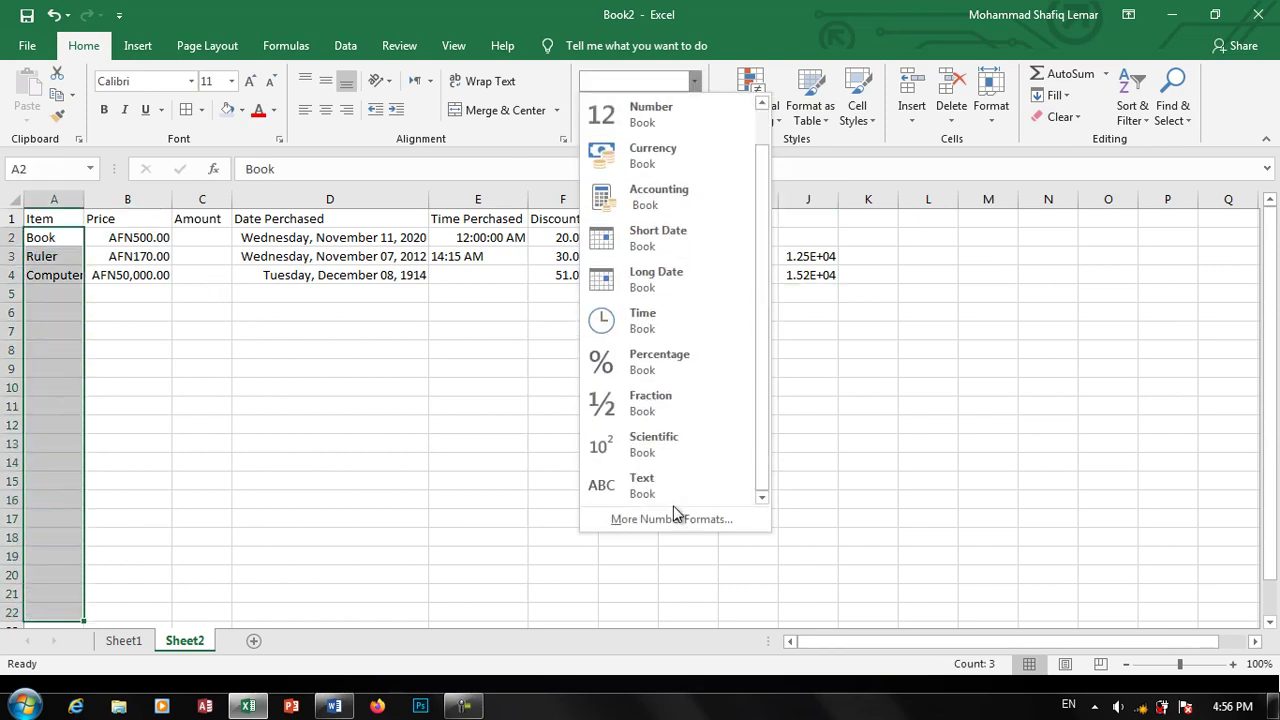
click(671, 482)
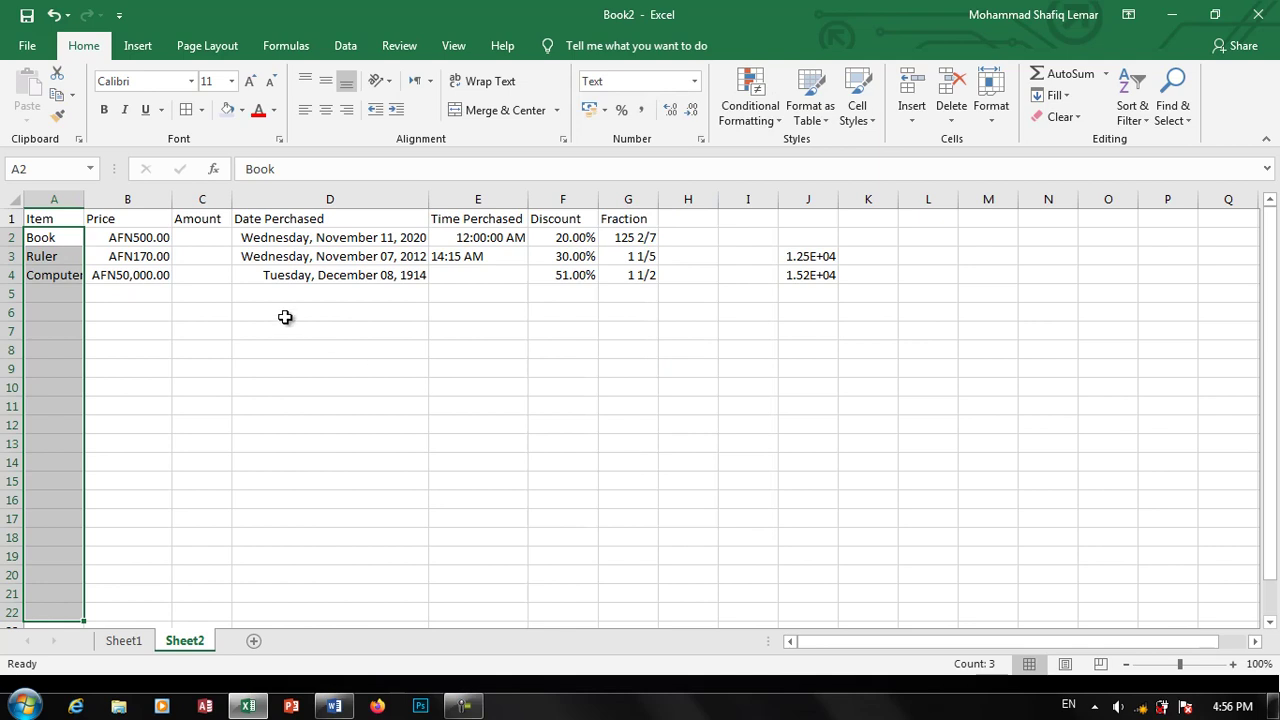
click(55, 312)
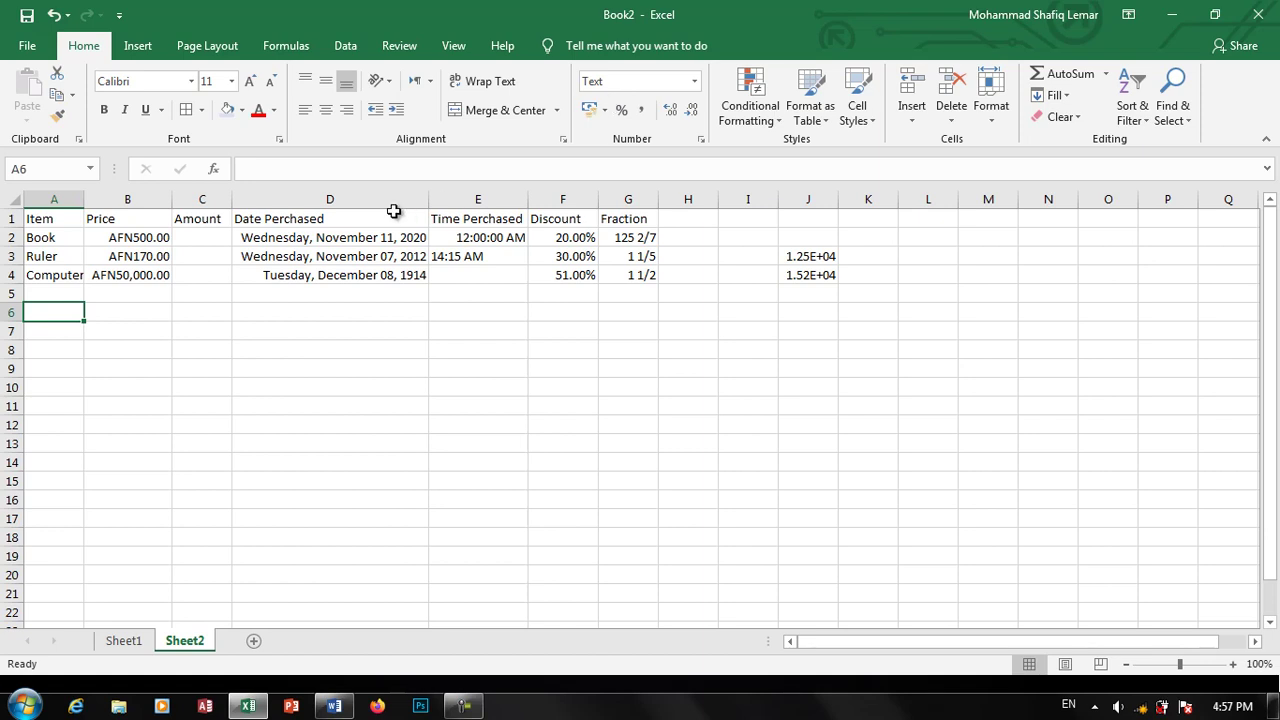
Step: Try dollar and then euro accounting formats on the Price cells B2:B4
drag(123, 242, 127, 268)
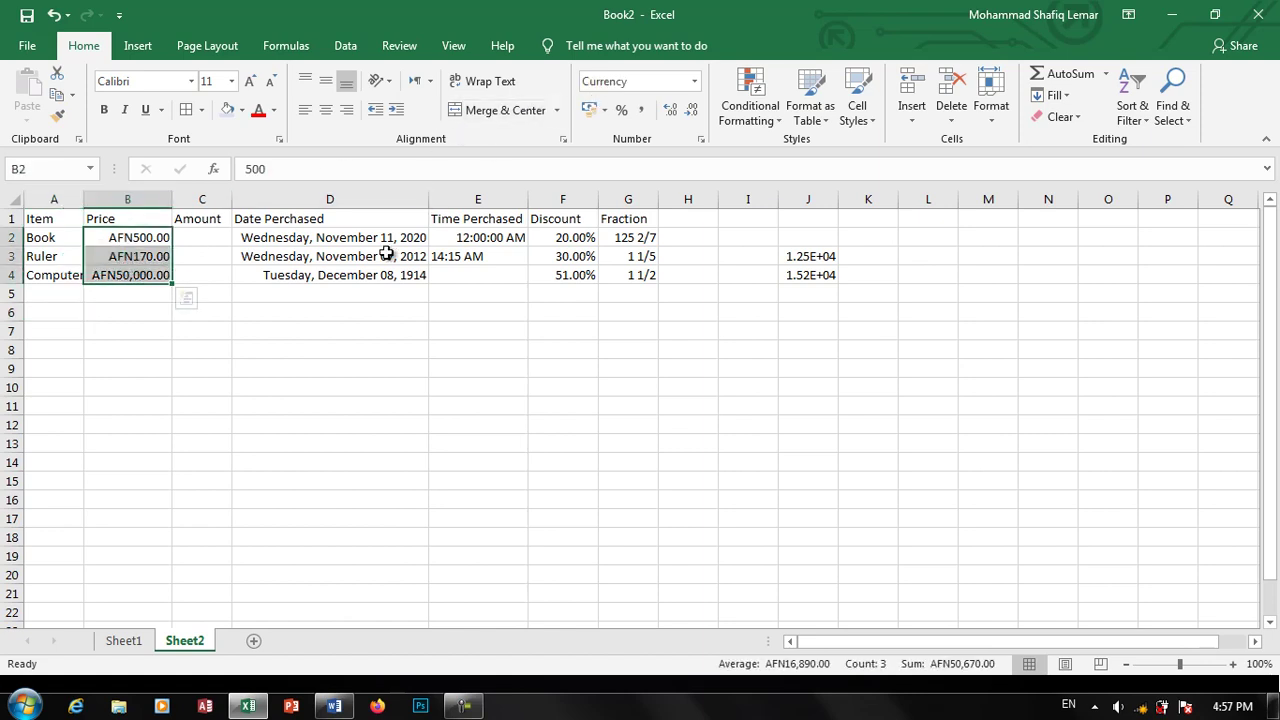
click(605, 110)
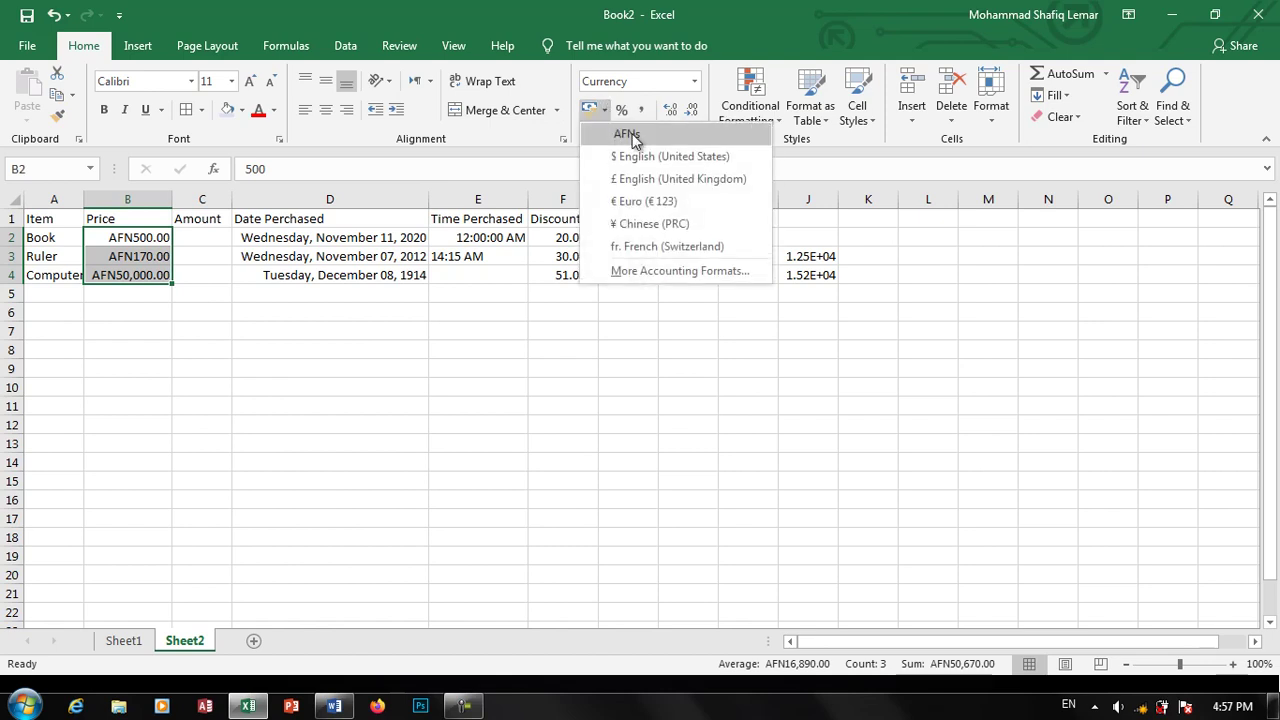
click(640, 157)
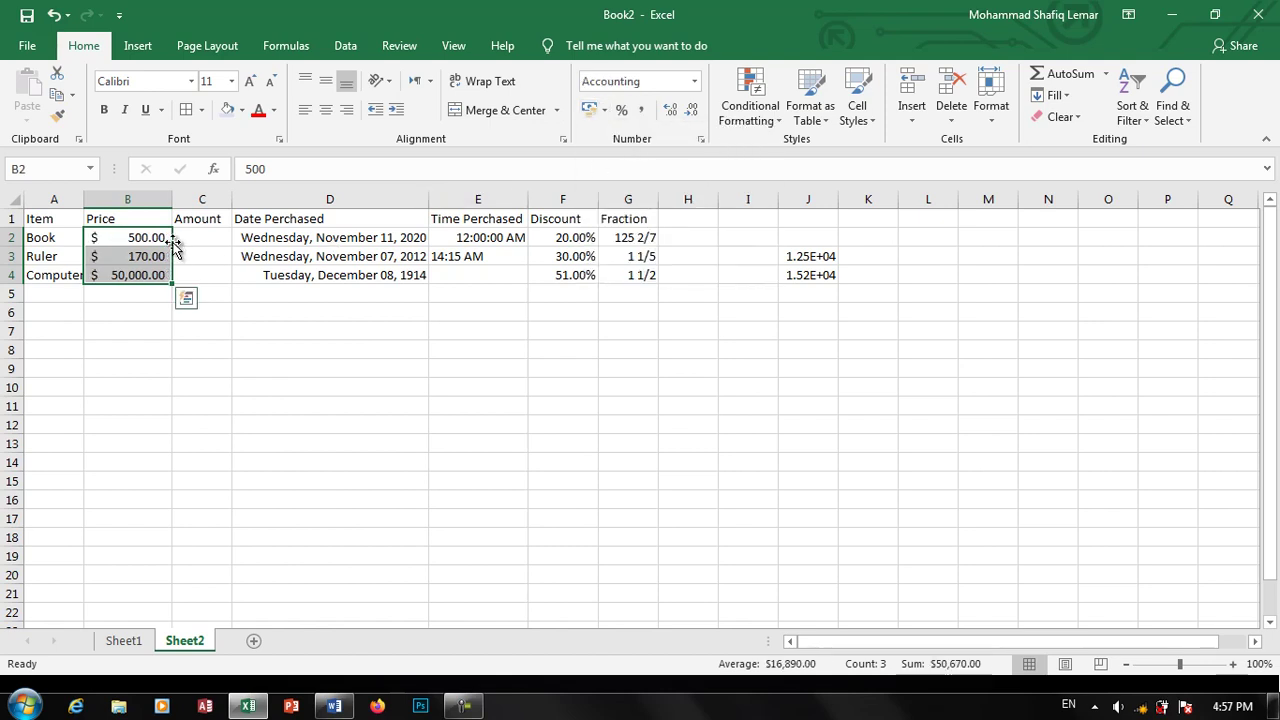
click(605, 110)
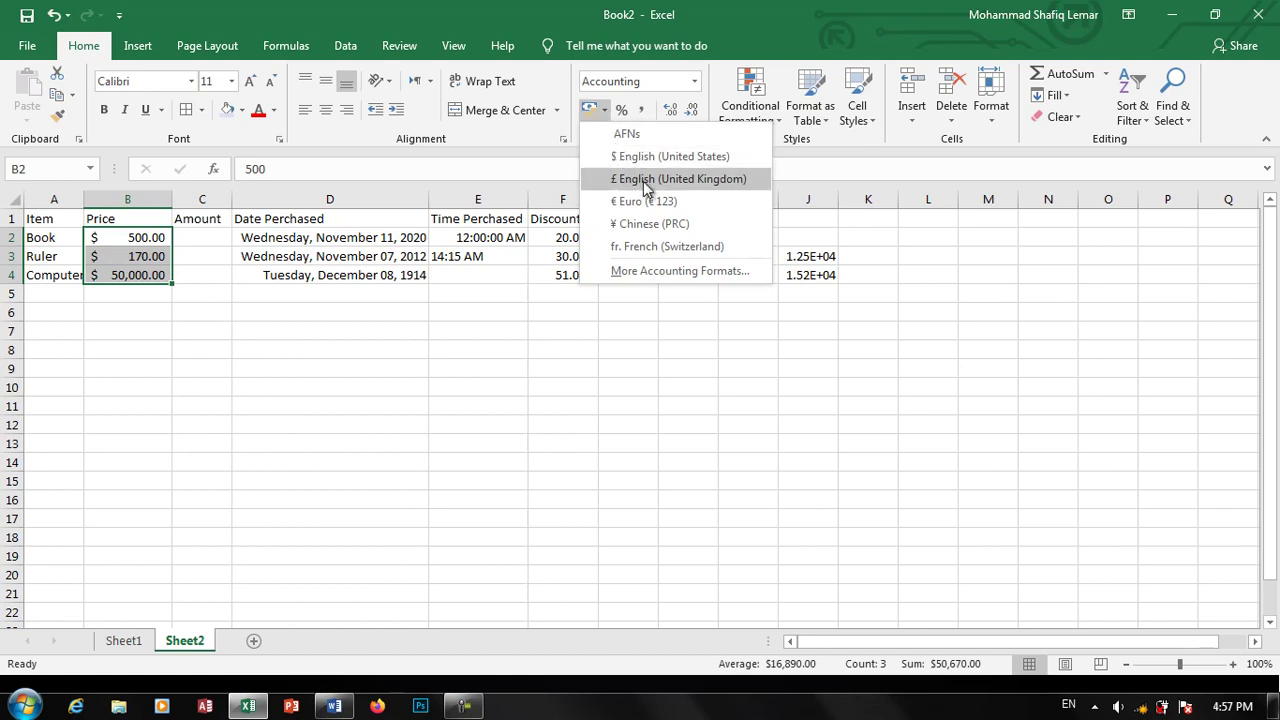
click(640, 201)
Step: Set B2:B4 to Accounting format with the Rs Punjabi (Pakistan) currency symbol
click(604, 110)
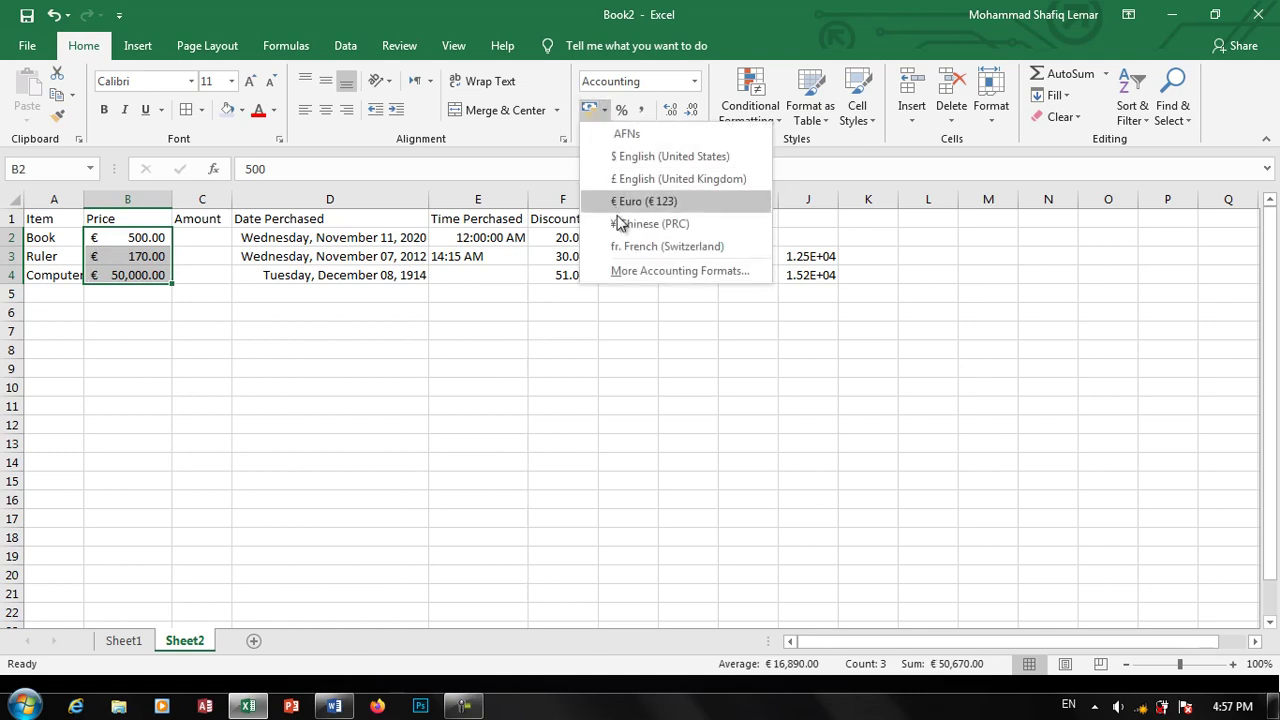
click(629, 270)
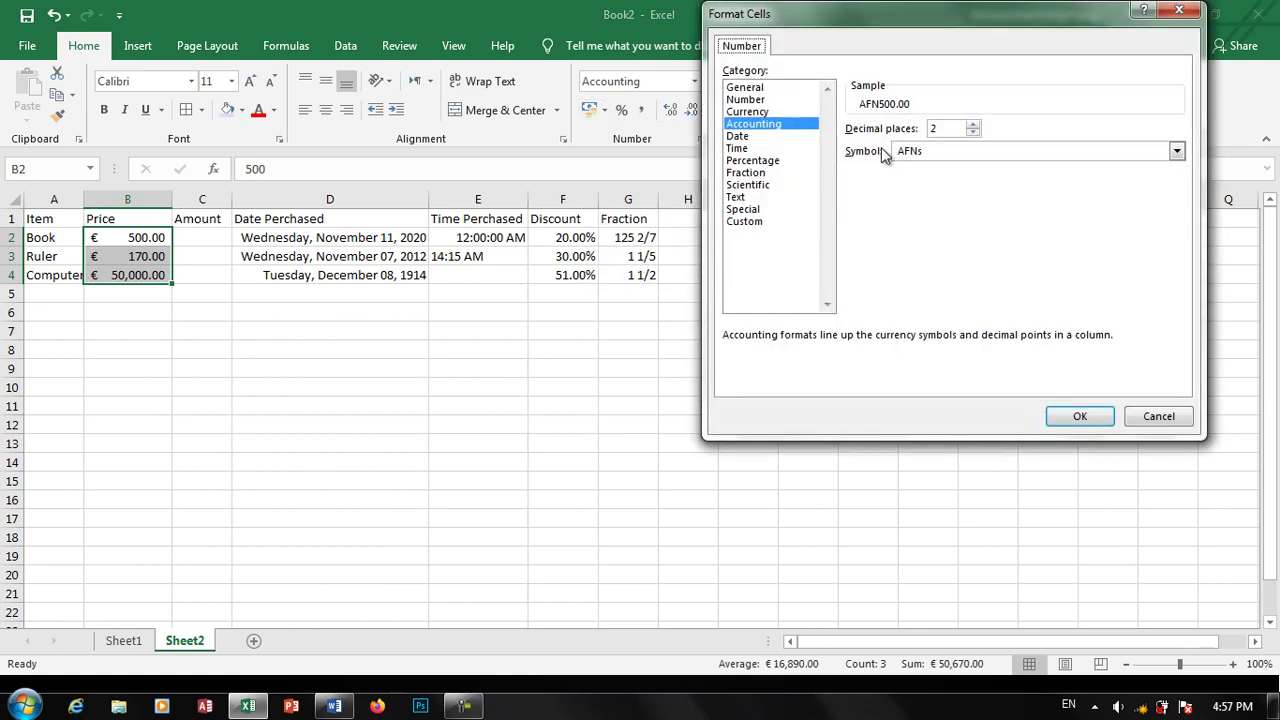
click(1176, 152)
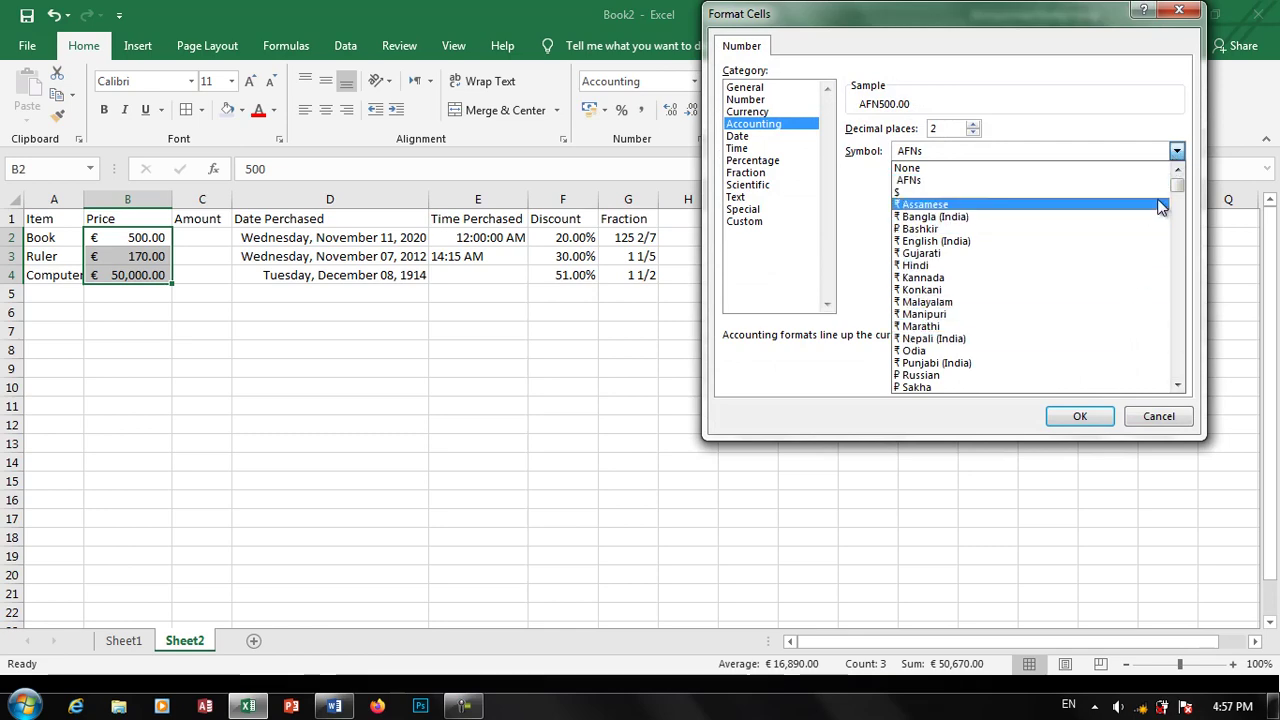
drag(1176, 190, 1177, 276)
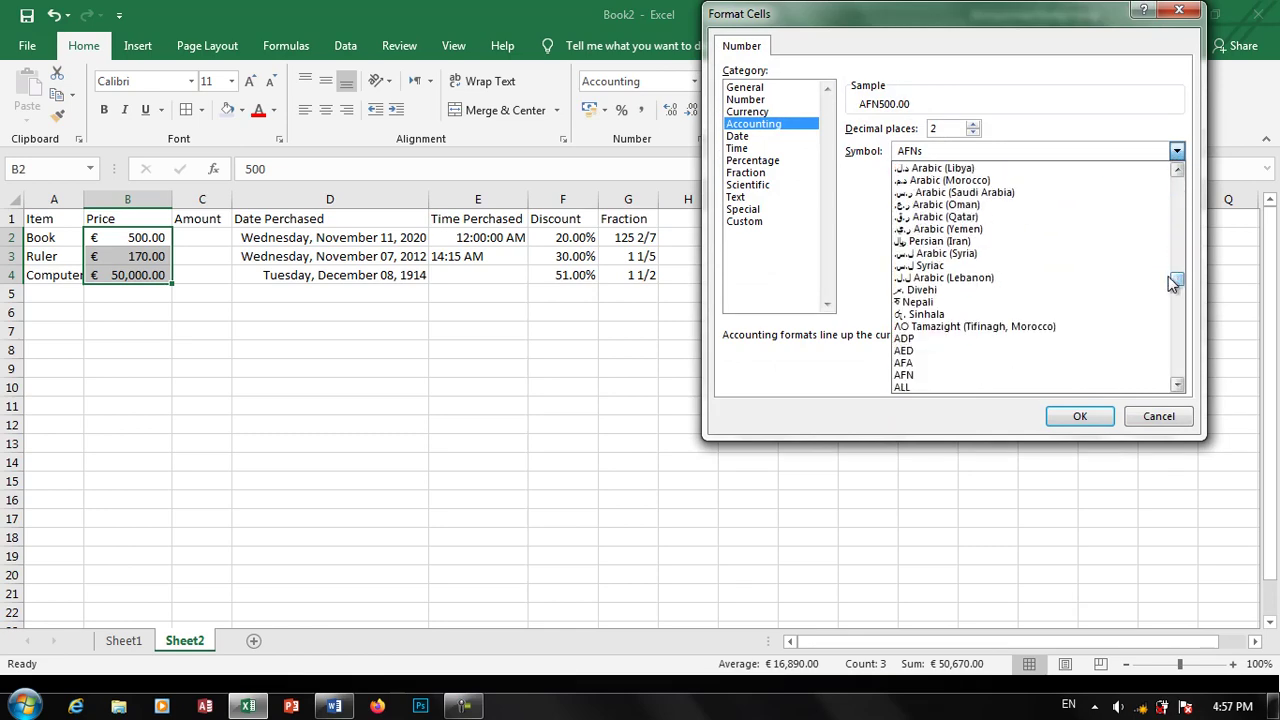
scroll(1115, 287, up, 2)
scroll(1115, 287, up, 2)
scroll(1115, 287, up, 1)
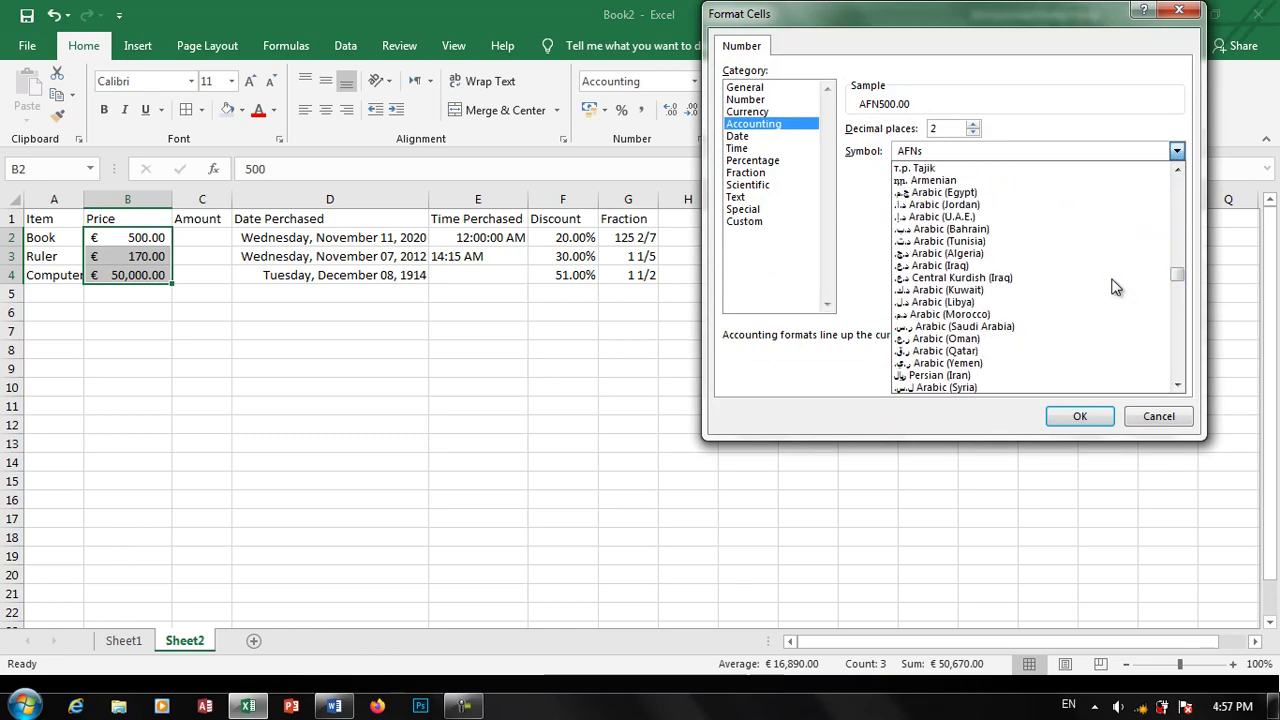
scroll(1035, 275, up, 3)
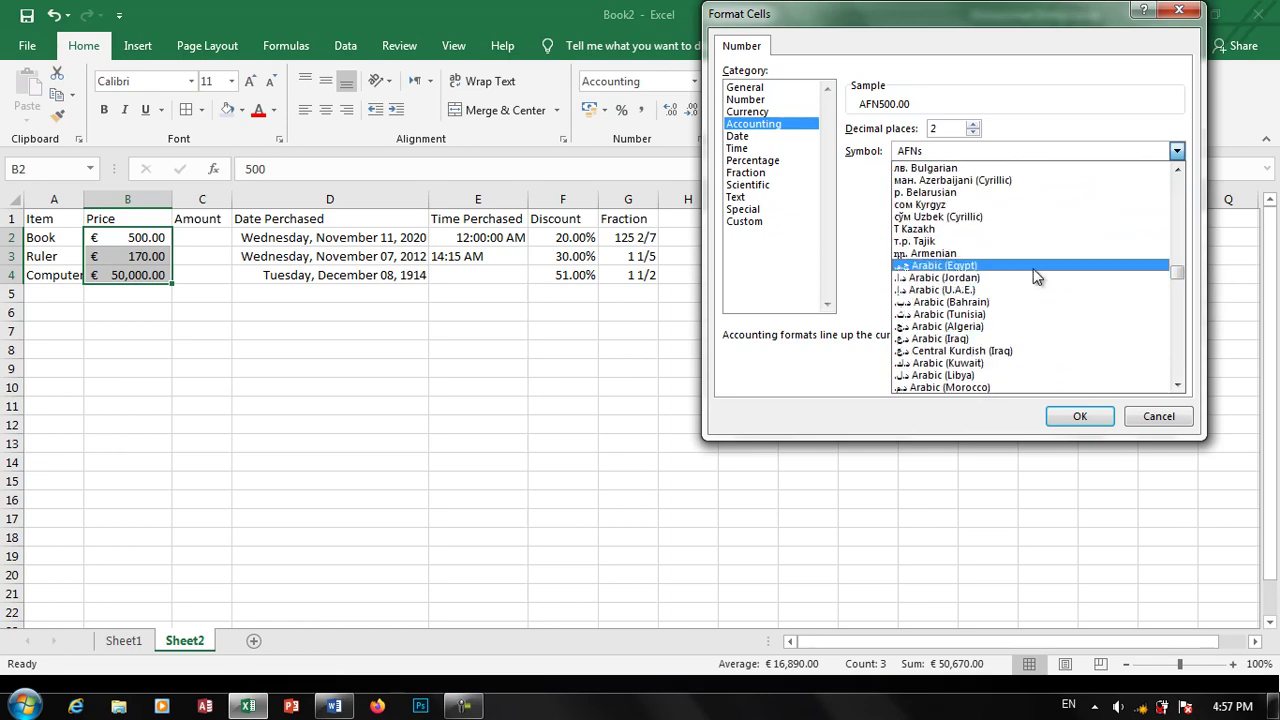
scroll(1036, 275, up, 3)
scroll(1036, 276, up, 3)
scroll(1036, 276, up, 3)
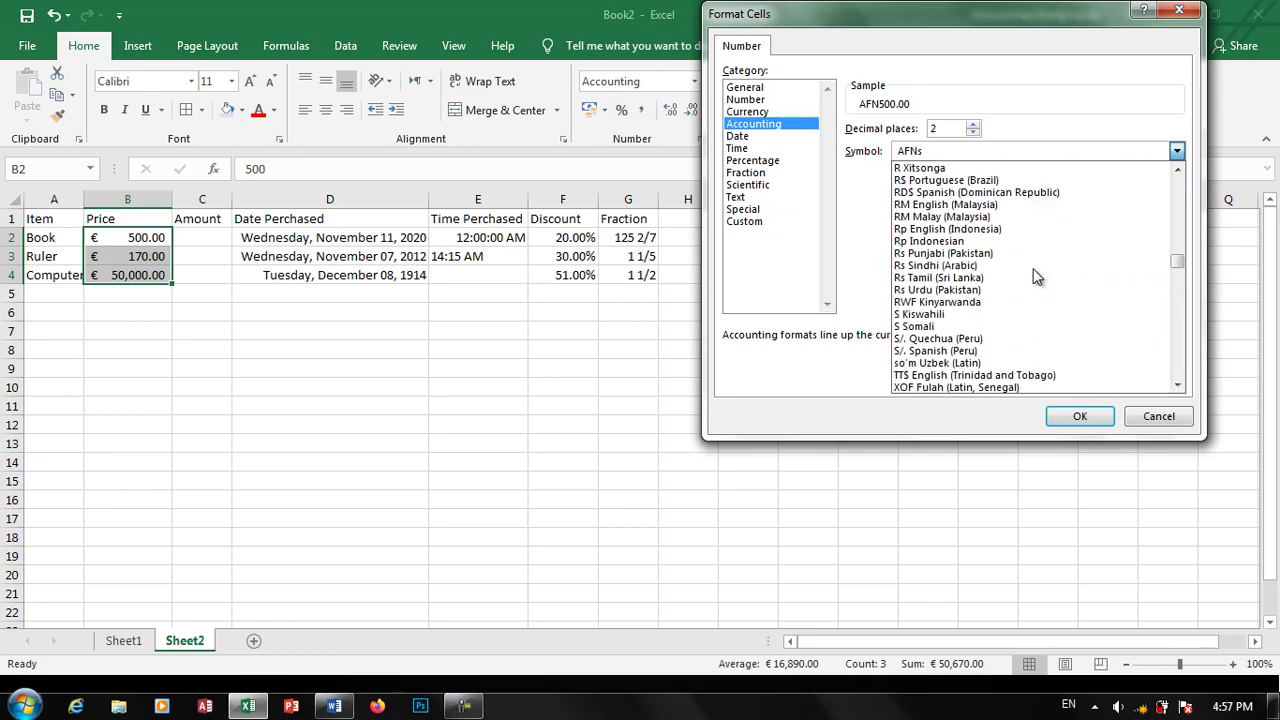
click(984, 252)
click(1080, 416)
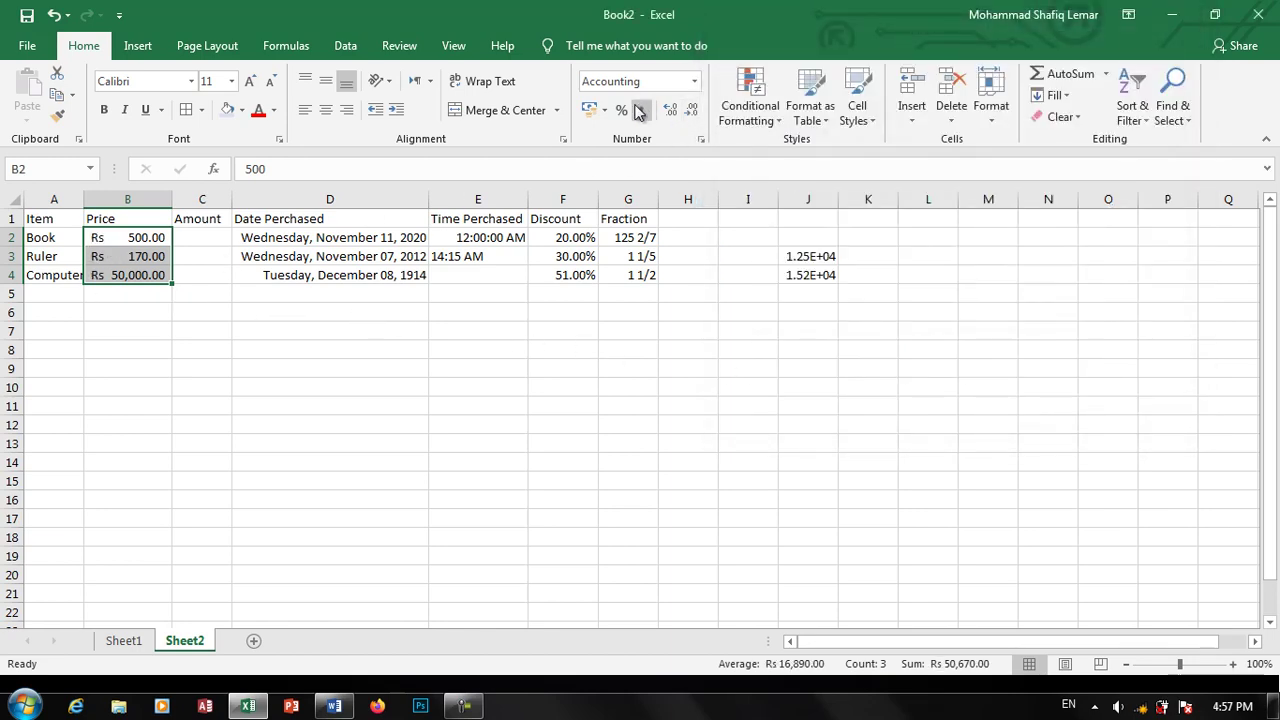
Step: Enter 5 in C2 and apply Percent Style so it shows 500%
click(208, 242)
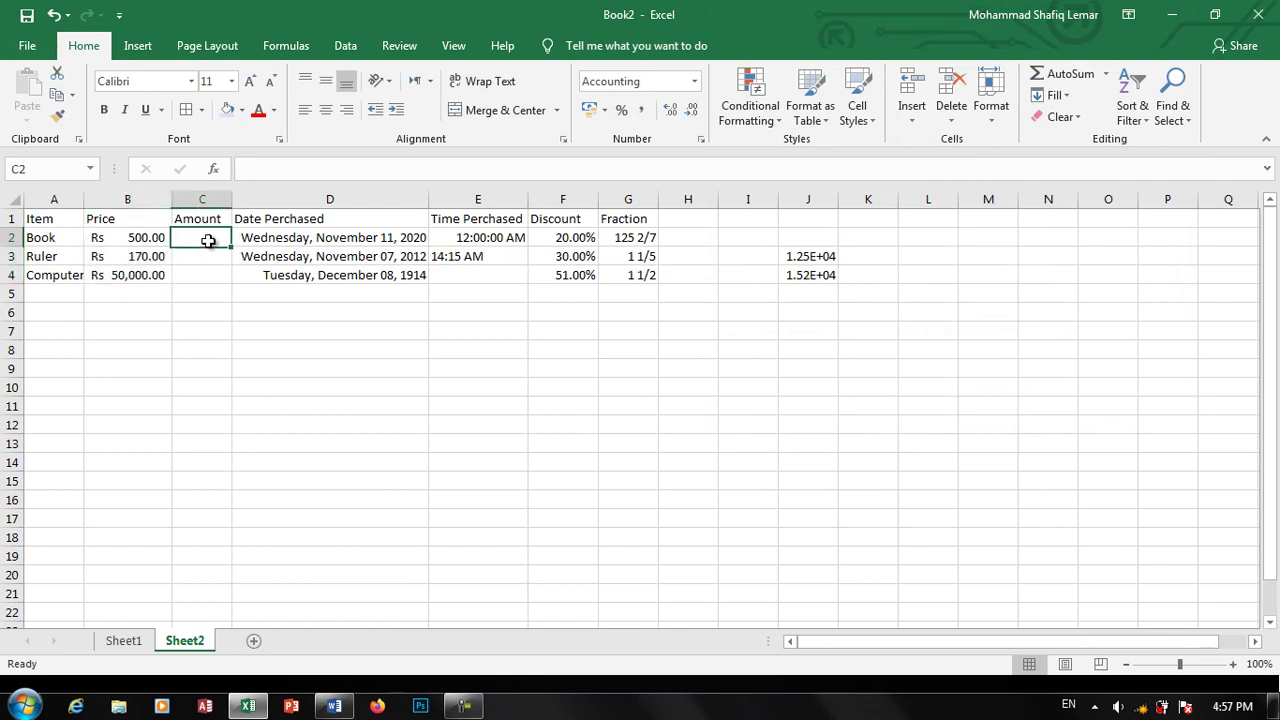
text(5)
key(Return)
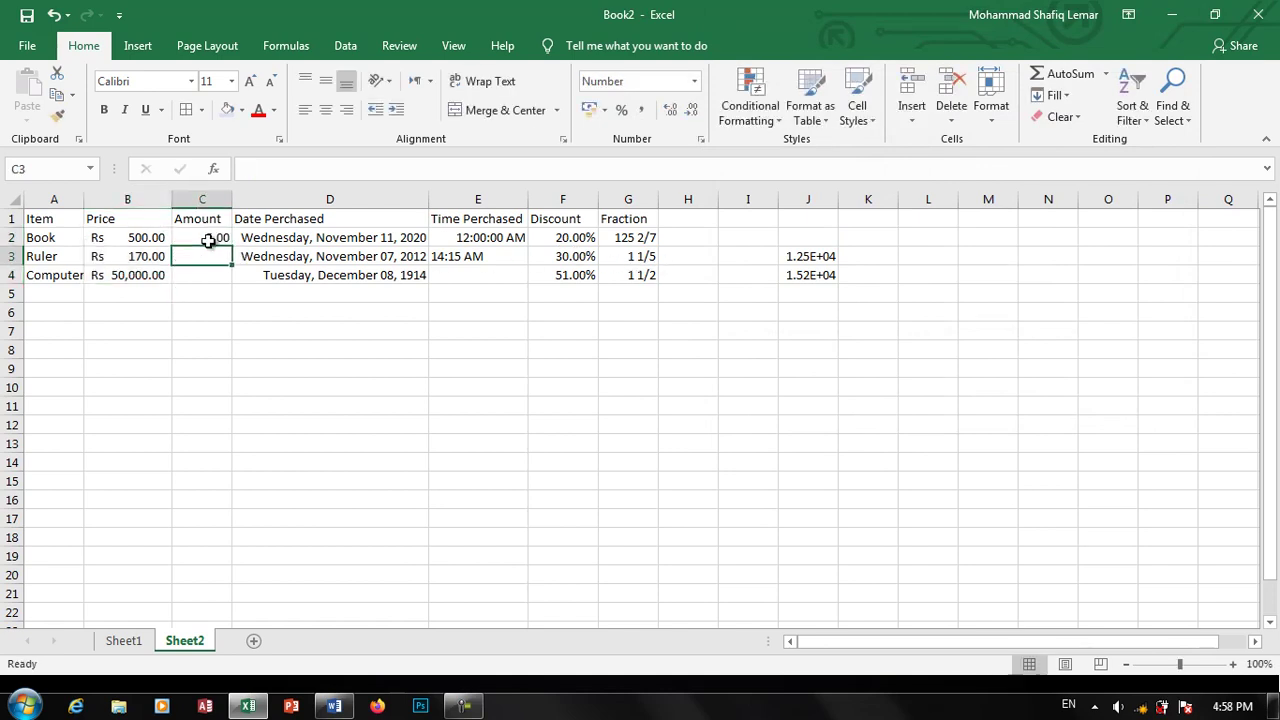
click(210, 242)
click(621, 112)
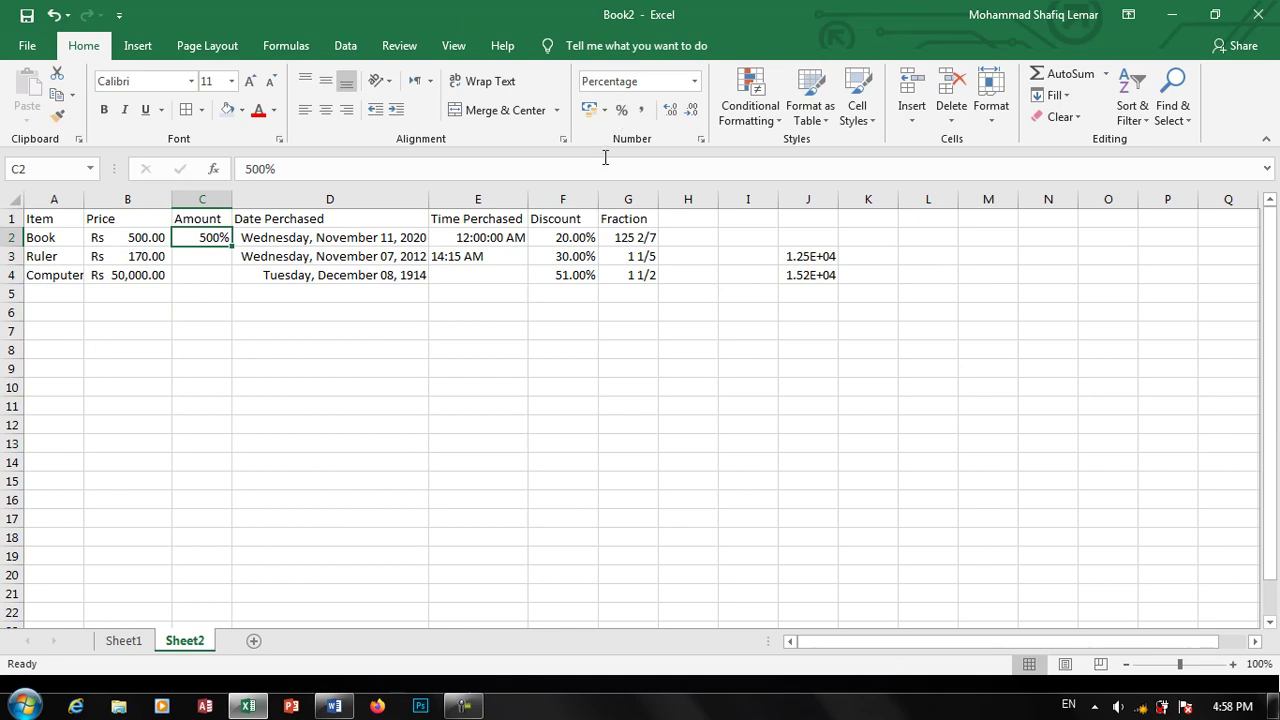
key(ctrl+z)
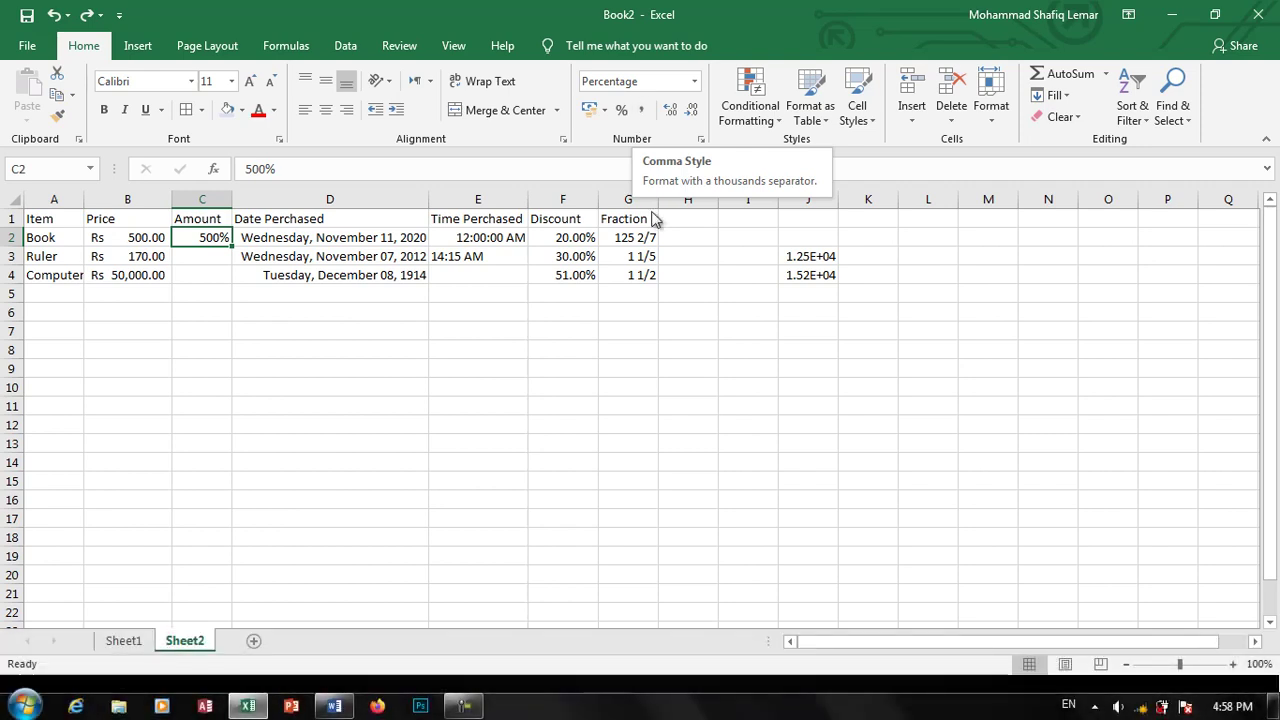
click(563, 387)
click(650, 405)
click(852, 423)
click(930, 383)
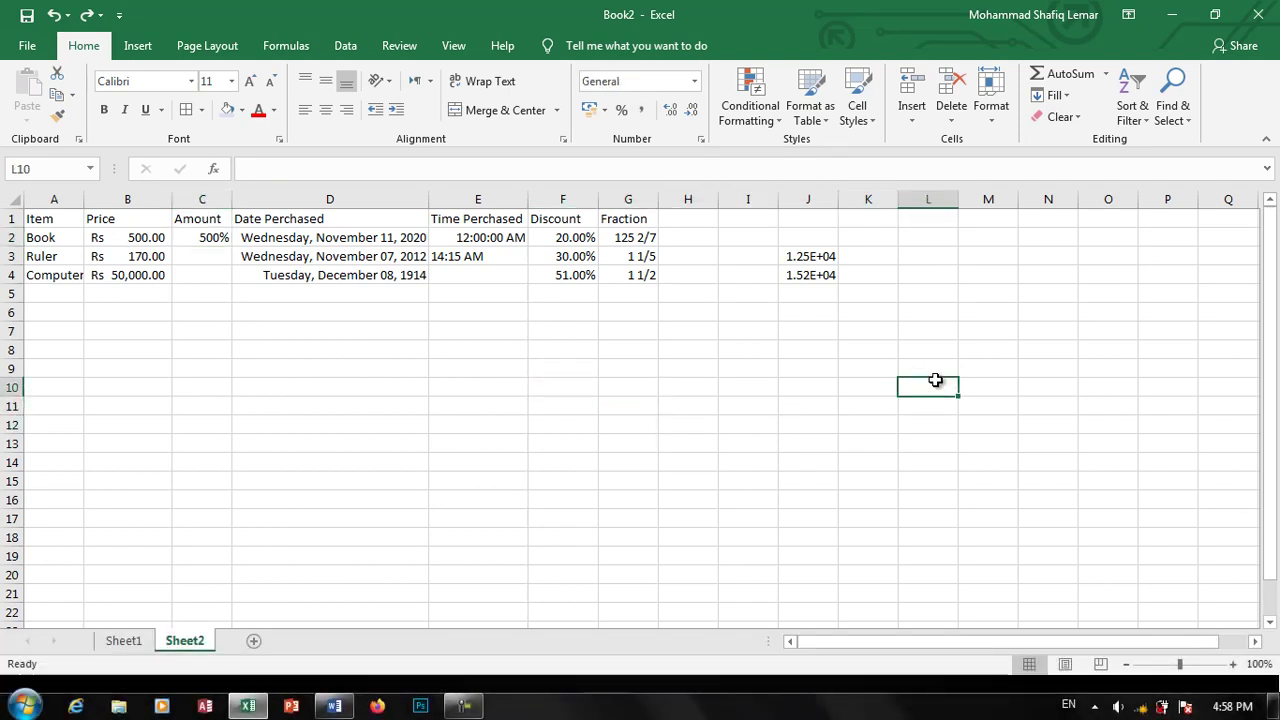
text(12000000000)
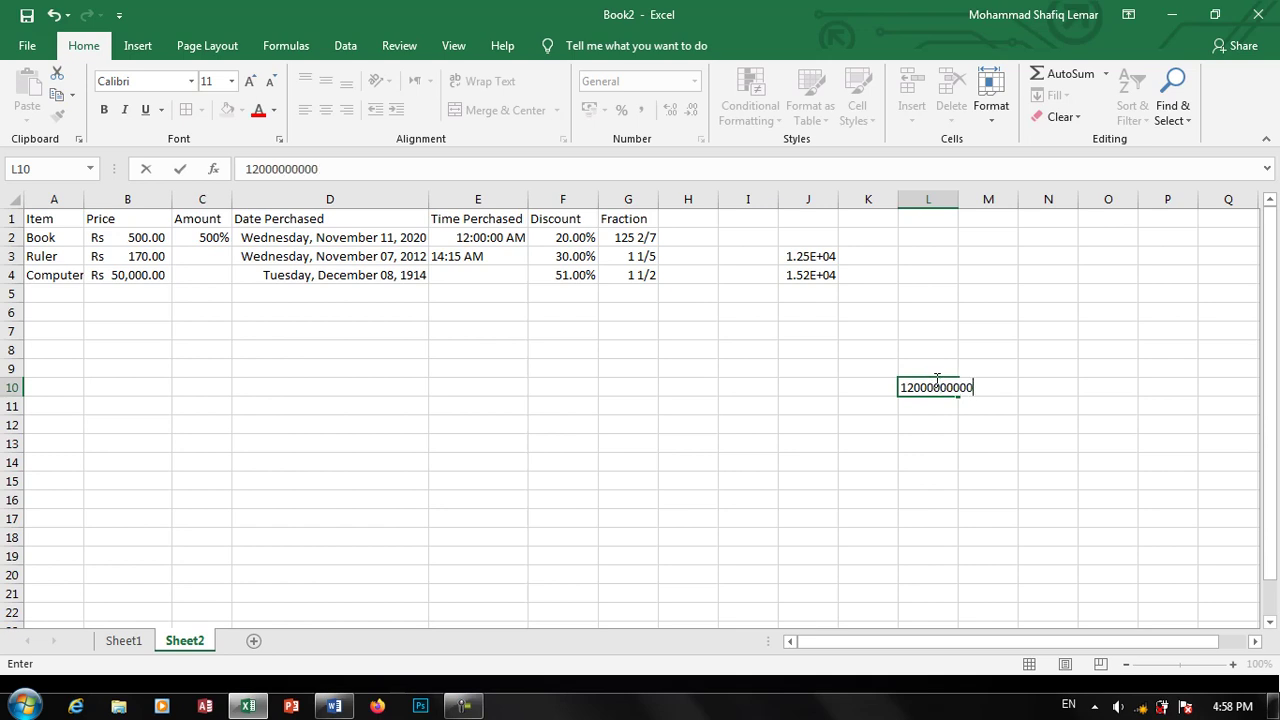
text(000)
key(Return)
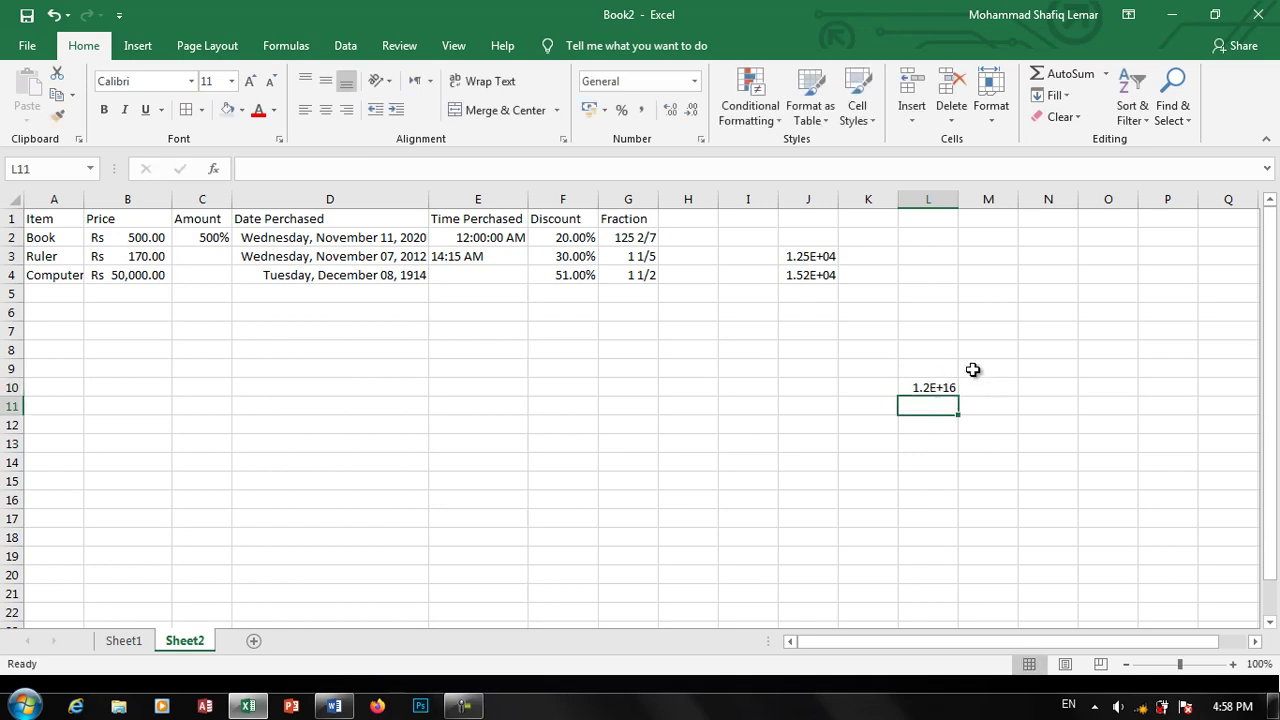
Step: Widen column L and format L10 as Number with two decimals
click(946, 386)
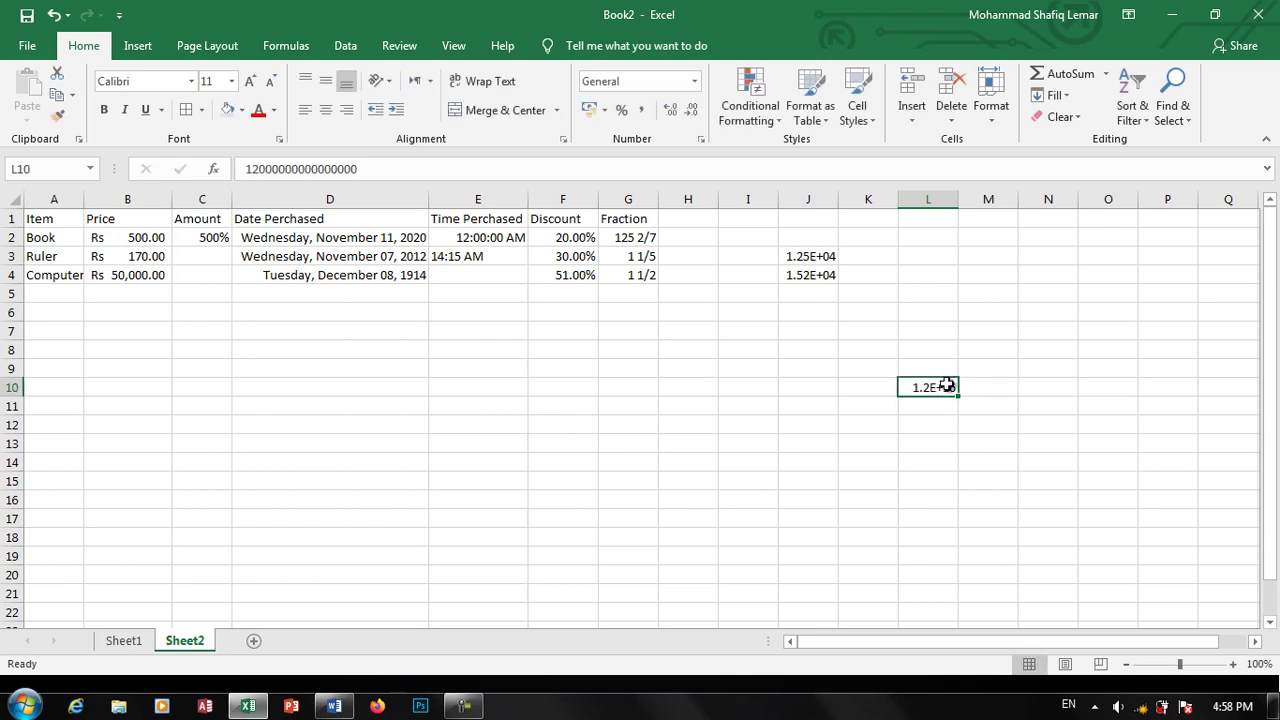
double_click(958, 199)
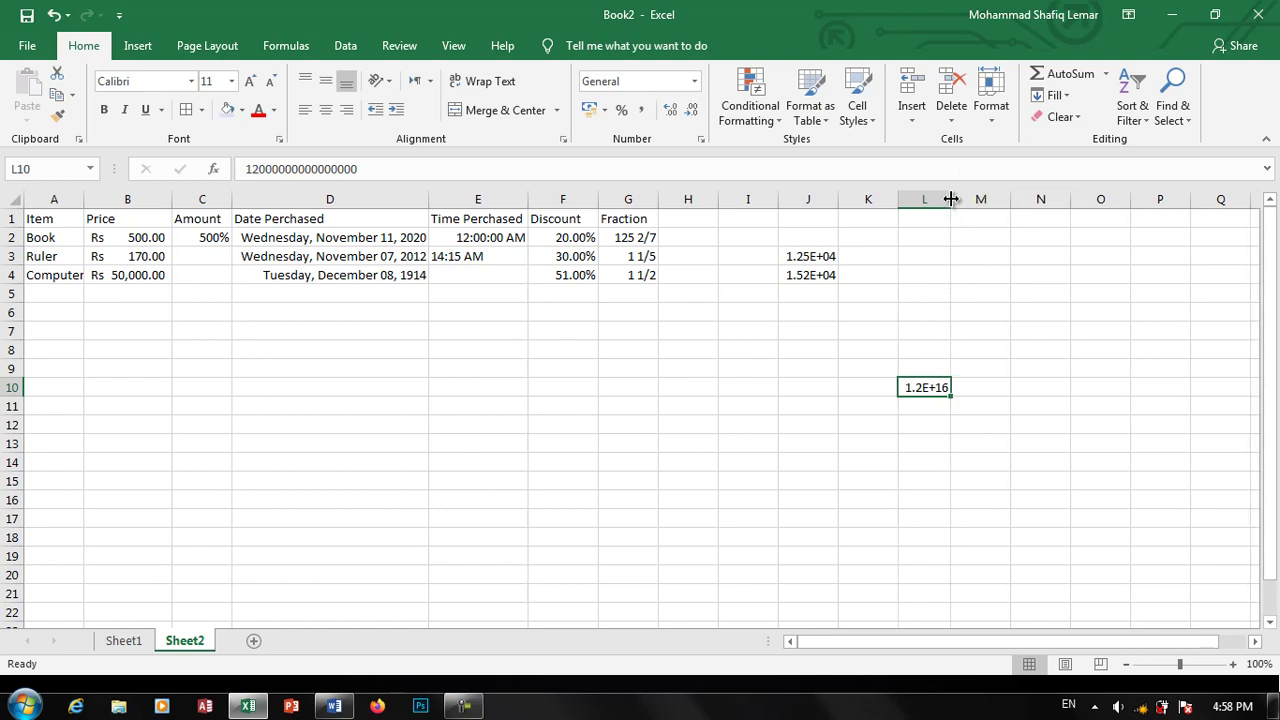
drag(950, 199, 1126, 199)
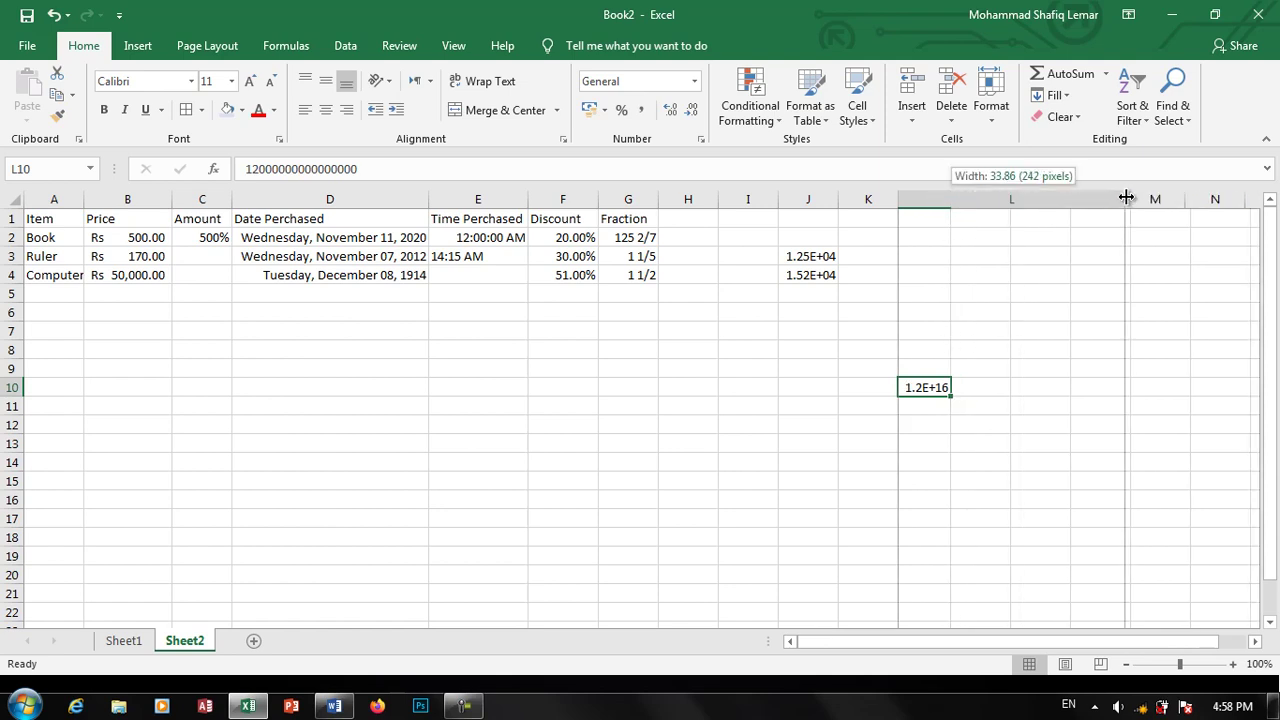
click(694, 81)
scroll(705, 497, down, 1)
scroll(662, 487, up, 1)
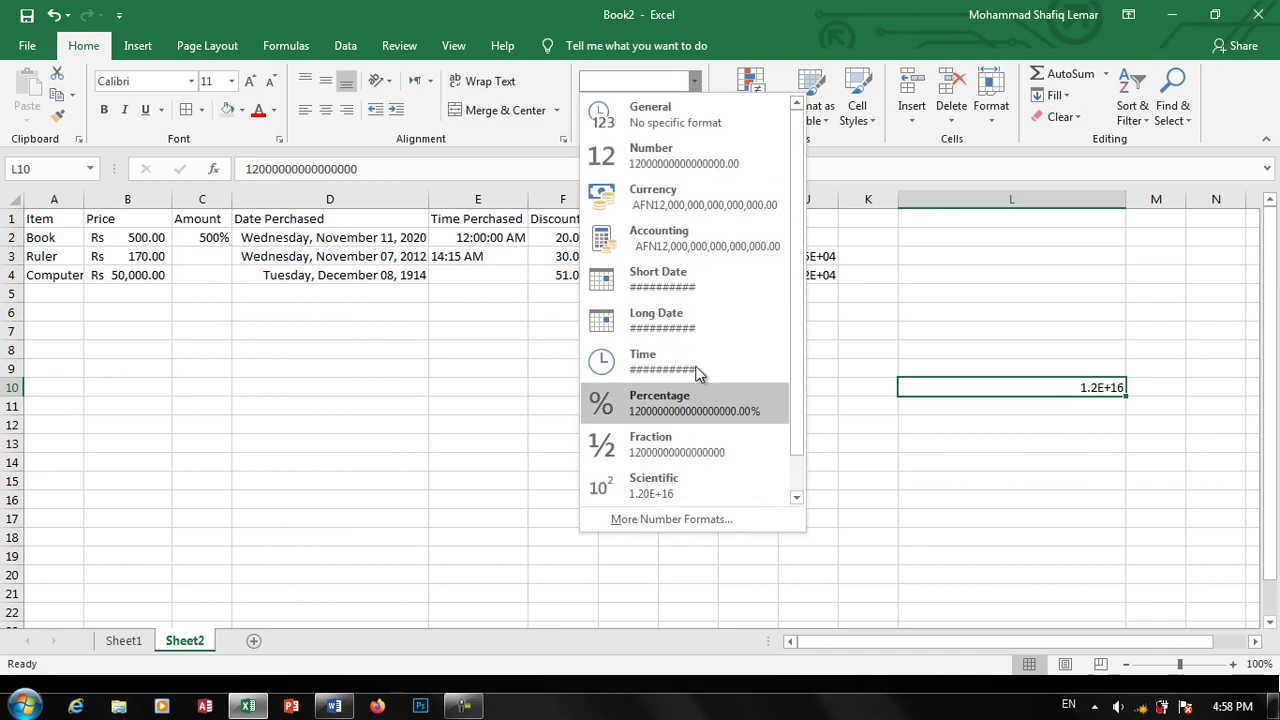
click(673, 163)
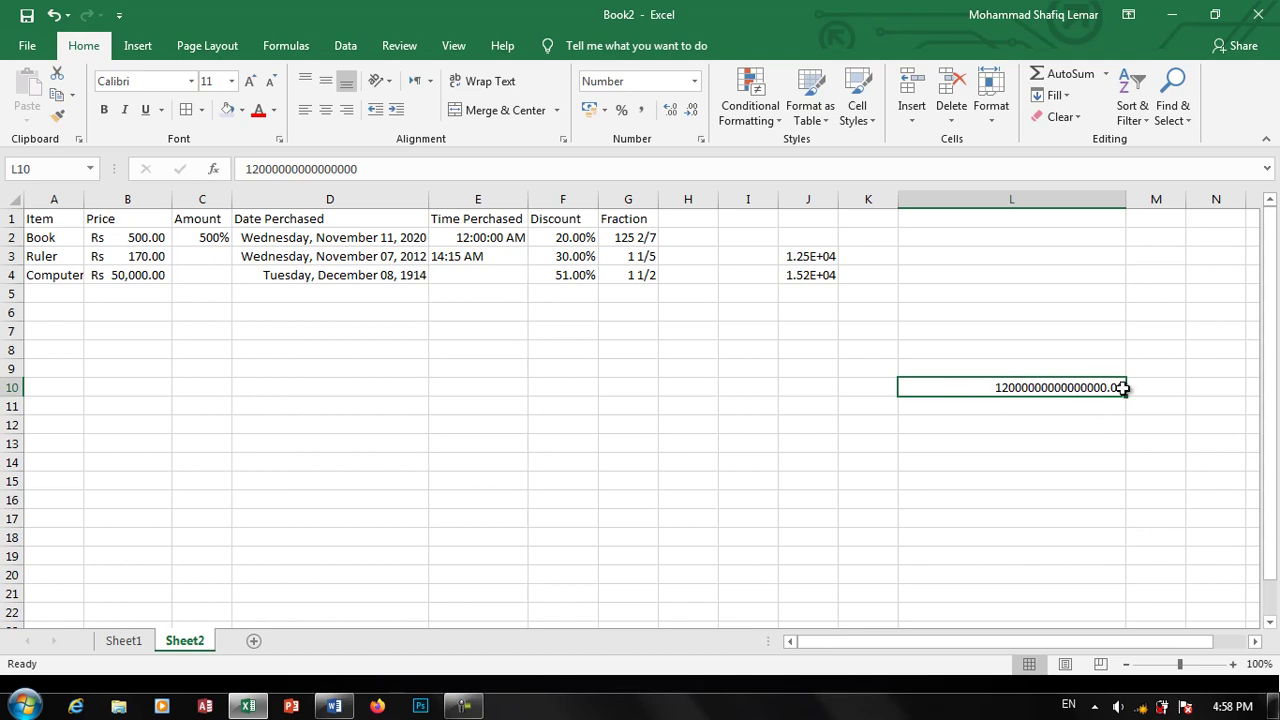
Step: Apply Comma Style to L10 and adjust decimals so it reads 12,000,000,000,000,000.0
click(640, 112)
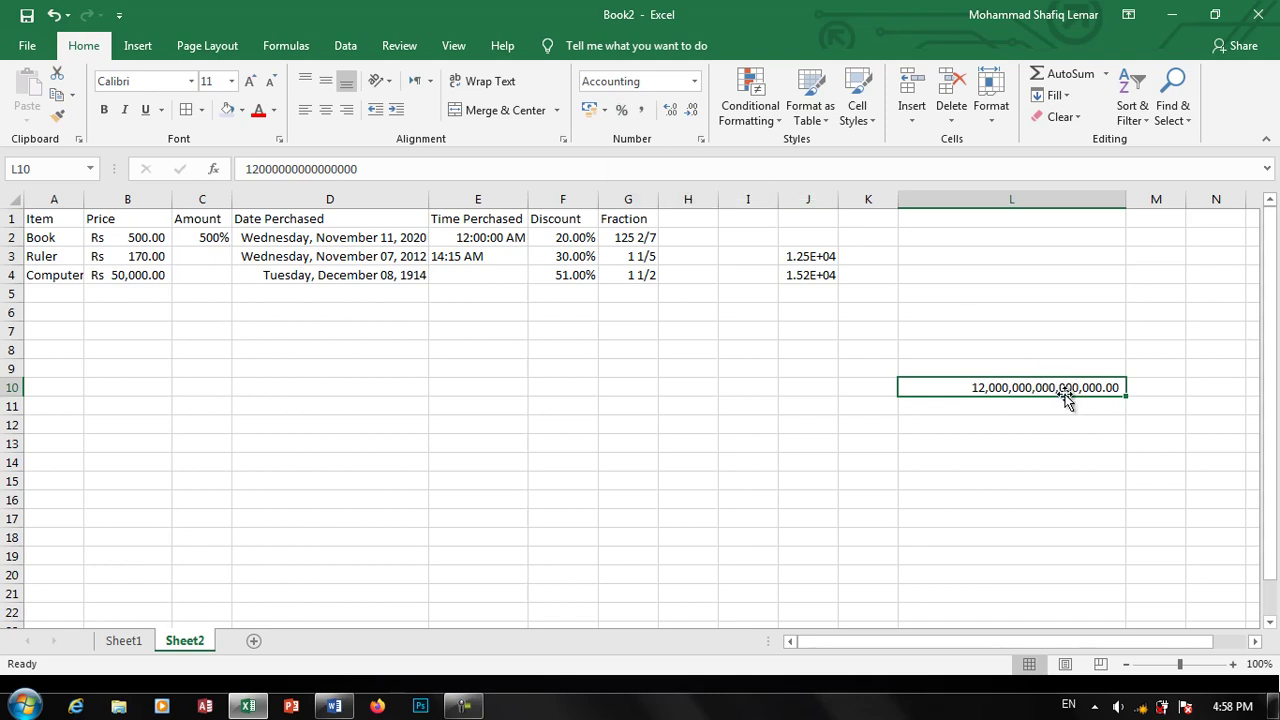
click(690, 110)
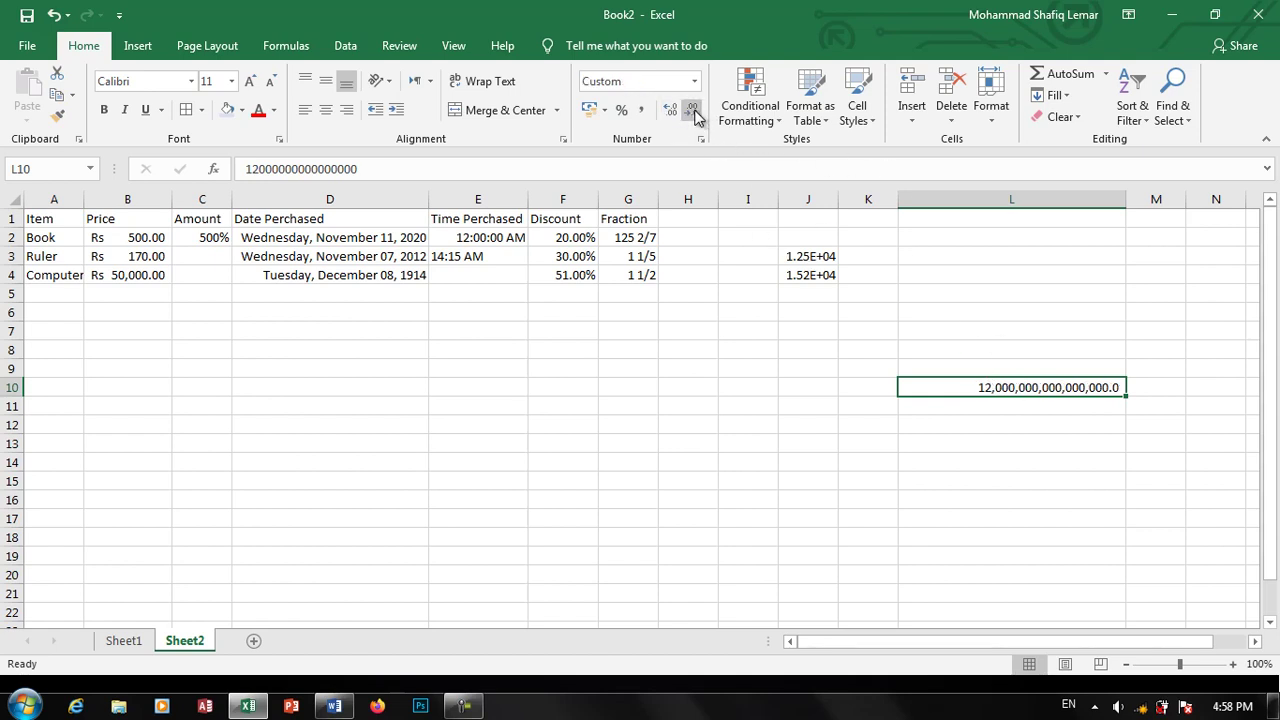
click(690, 110)
click(681, 110)
click(681, 110)
click(681, 110)
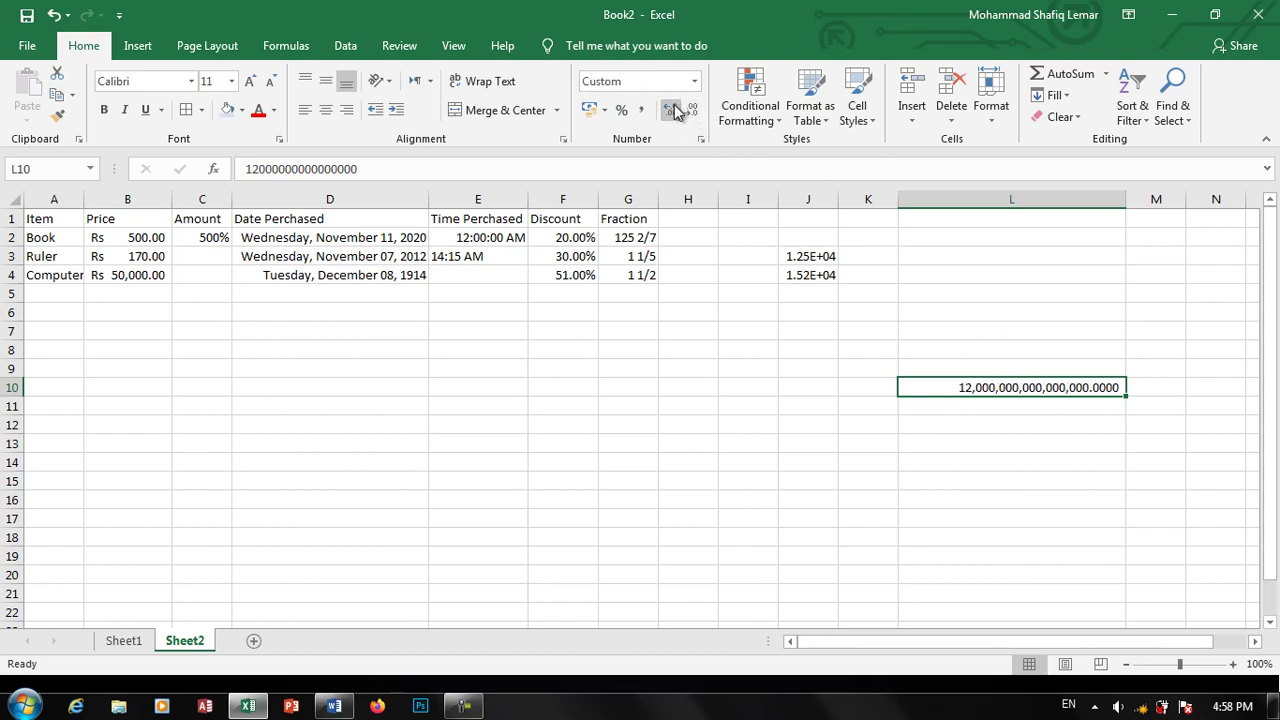
click(681, 110)
click(681, 110)
click(681, 110)
click(690, 110)
click(690, 110)
click(690, 110)
click(690, 110)
click(690, 110)
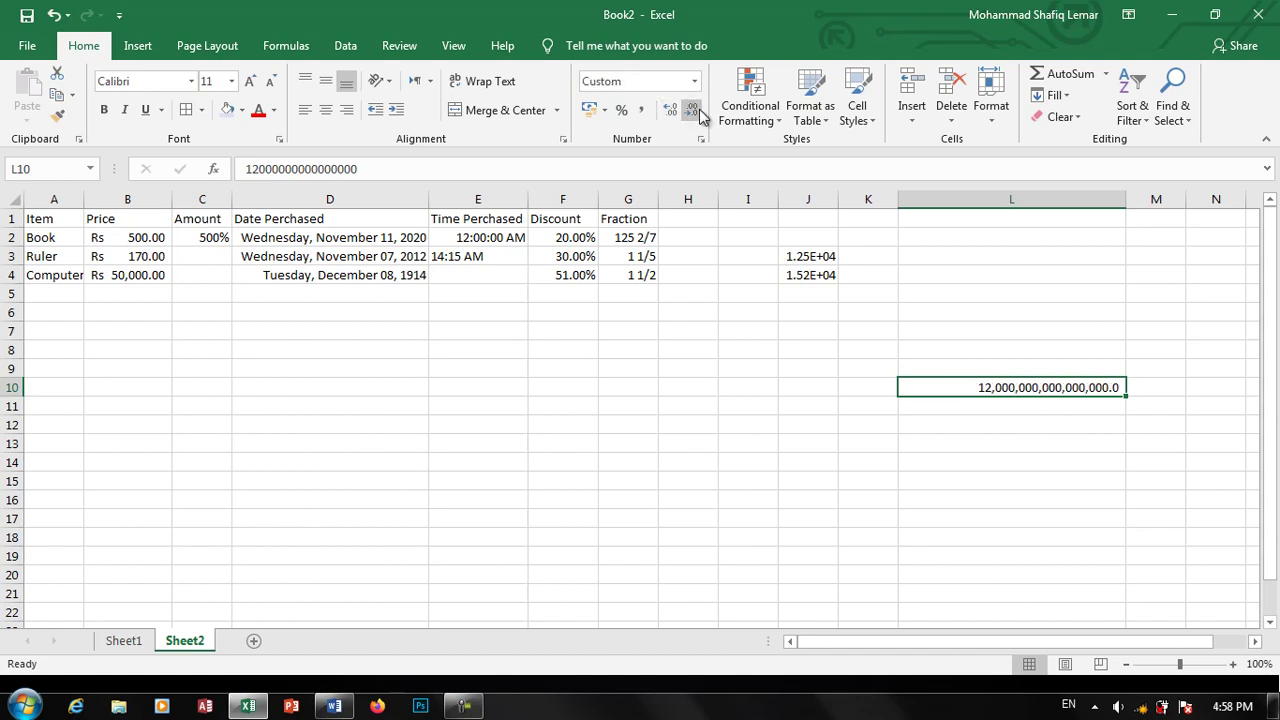
click(690, 110)
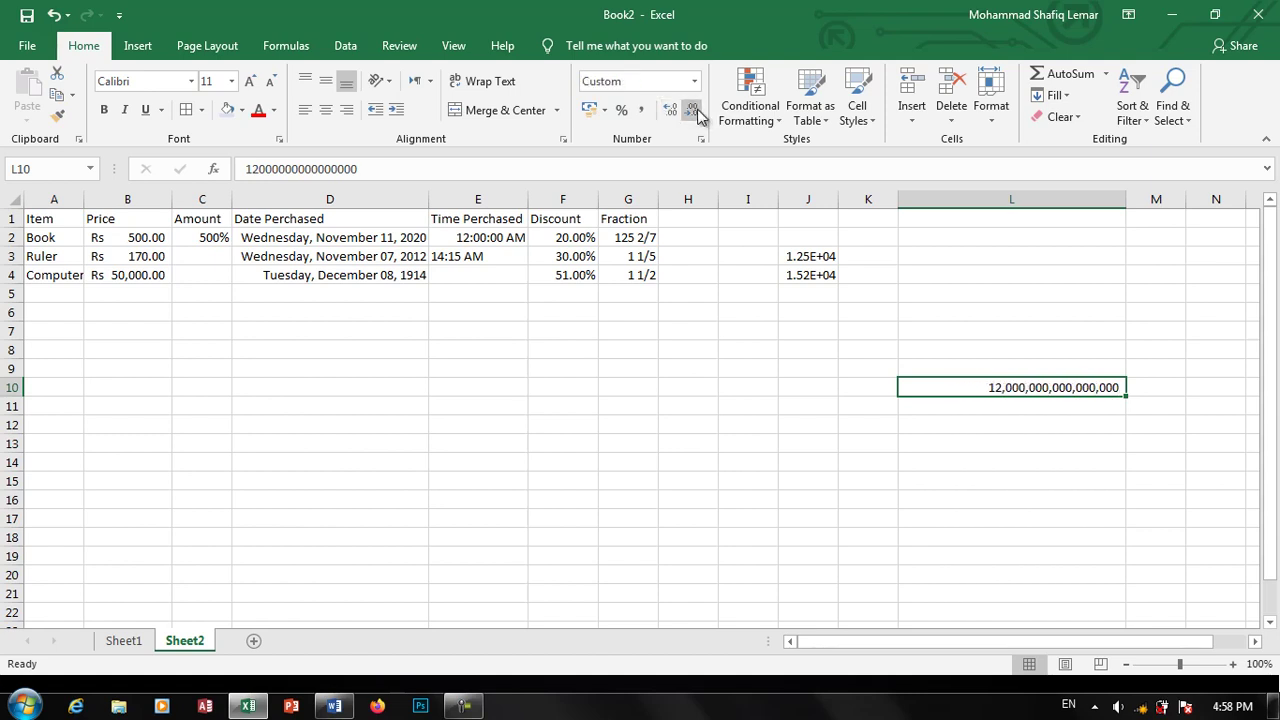